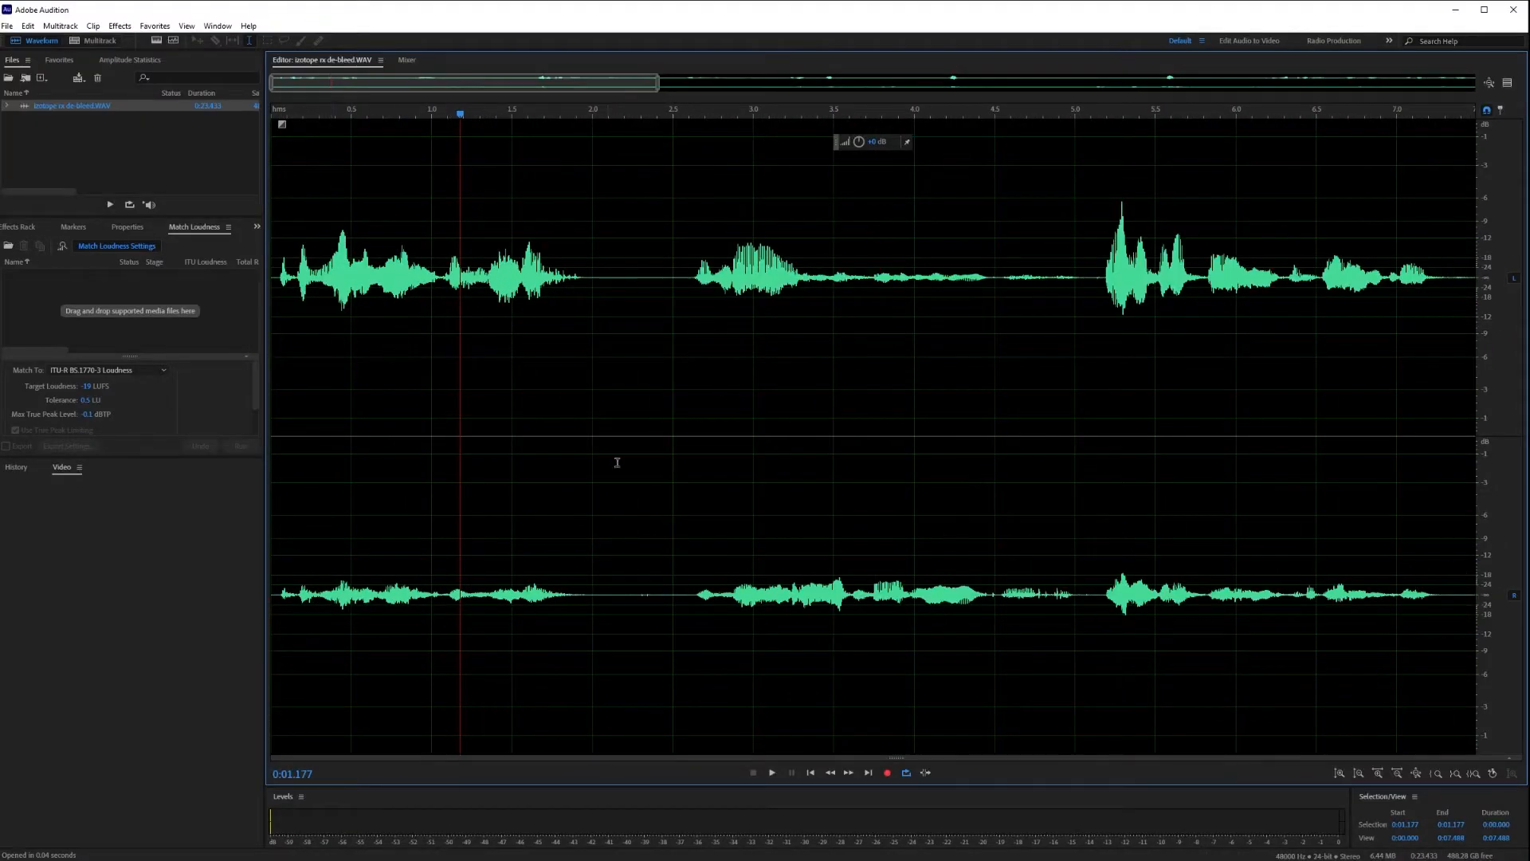
Select the first 2.2 s on the bottom channel and start the De-bleed render.
{"action": "left_click_drag", "start_coordinate": [624, 303], "coordinate": [273, 317]}
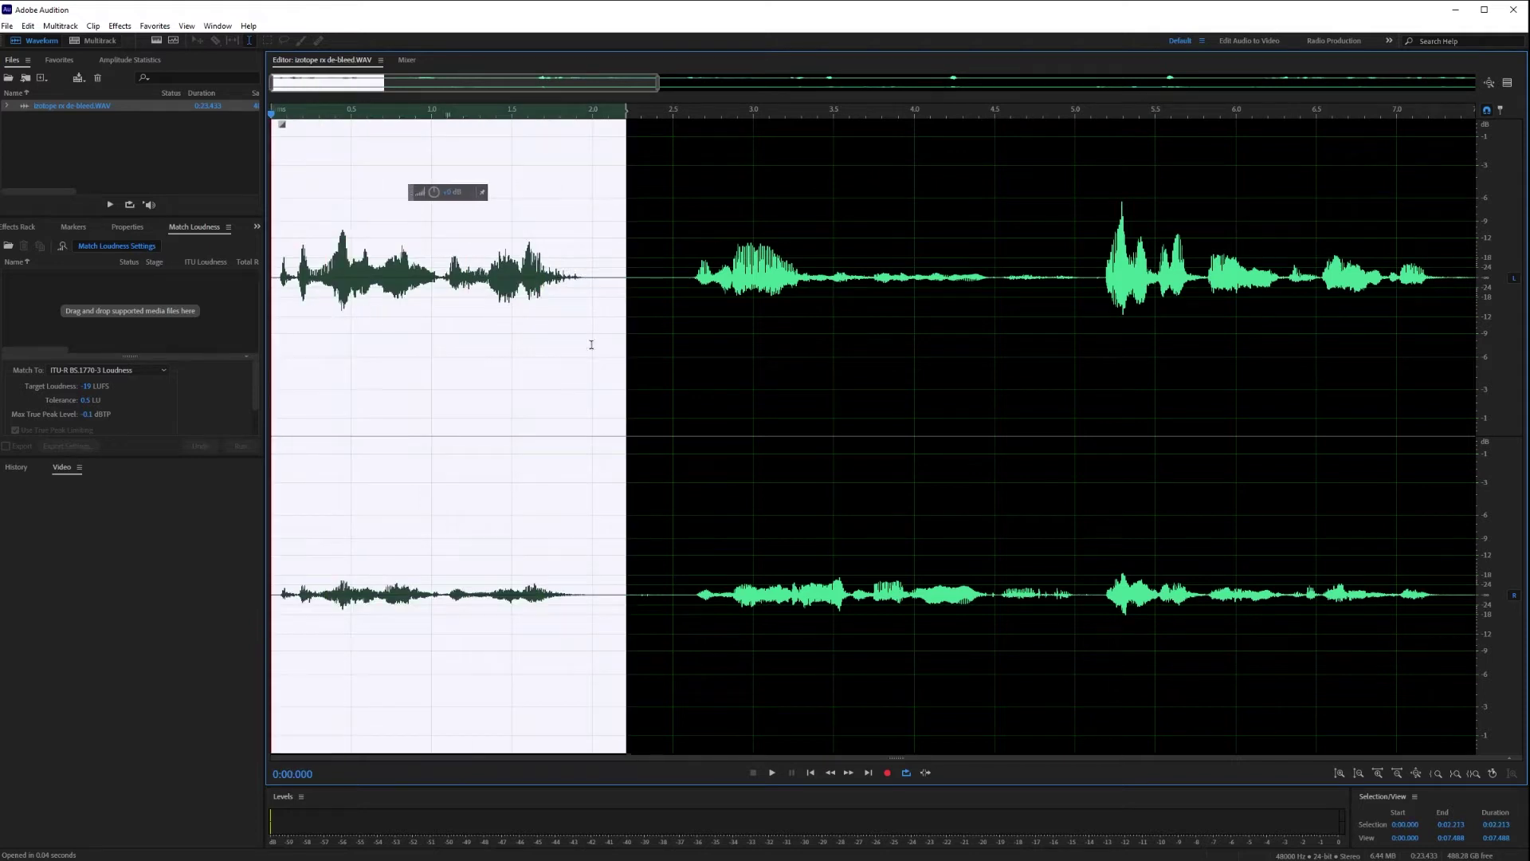
{"action": "left_click", "coordinate": [1516, 279]}
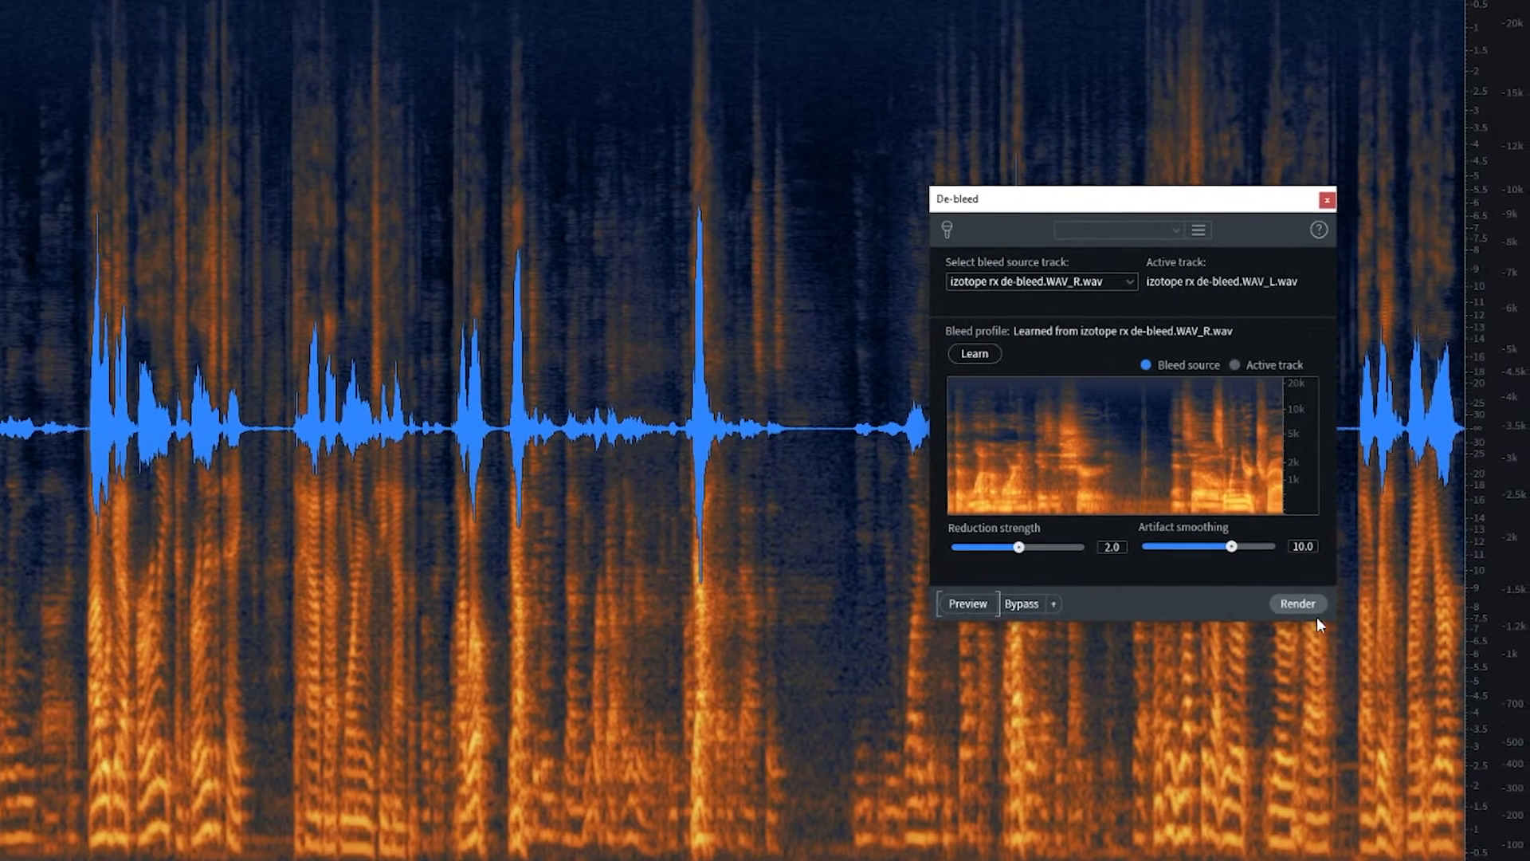
{"action": "left_click", "coordinate": [1297, 605]}
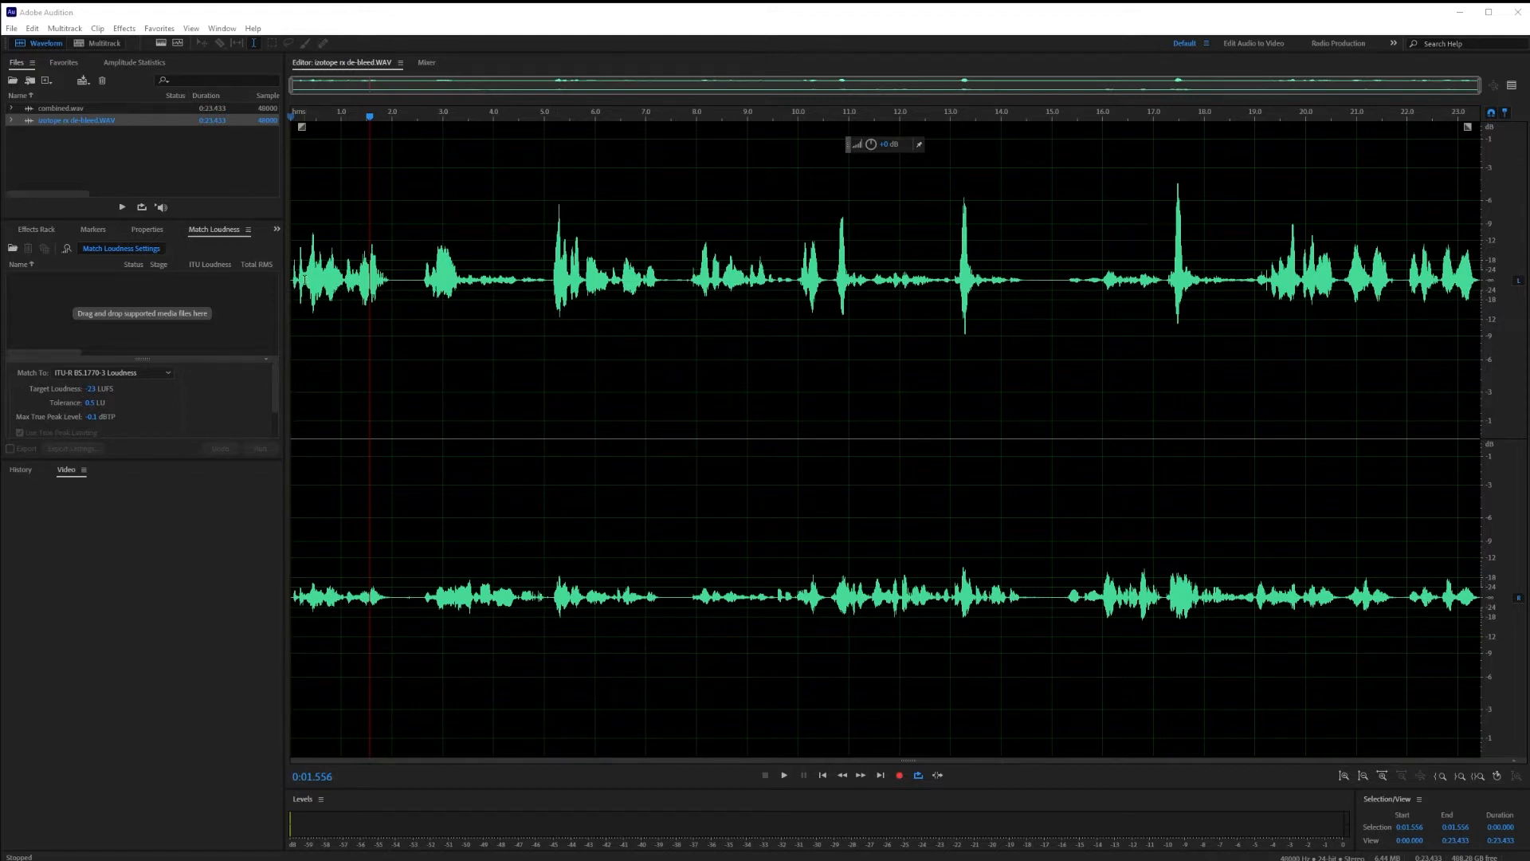
Play the de-bled WAV from the start and stop around 5.9 s, then bring up the waveform menu.
{"action": "key", "text": "Home"}
{"action": "key", "text": "space"}
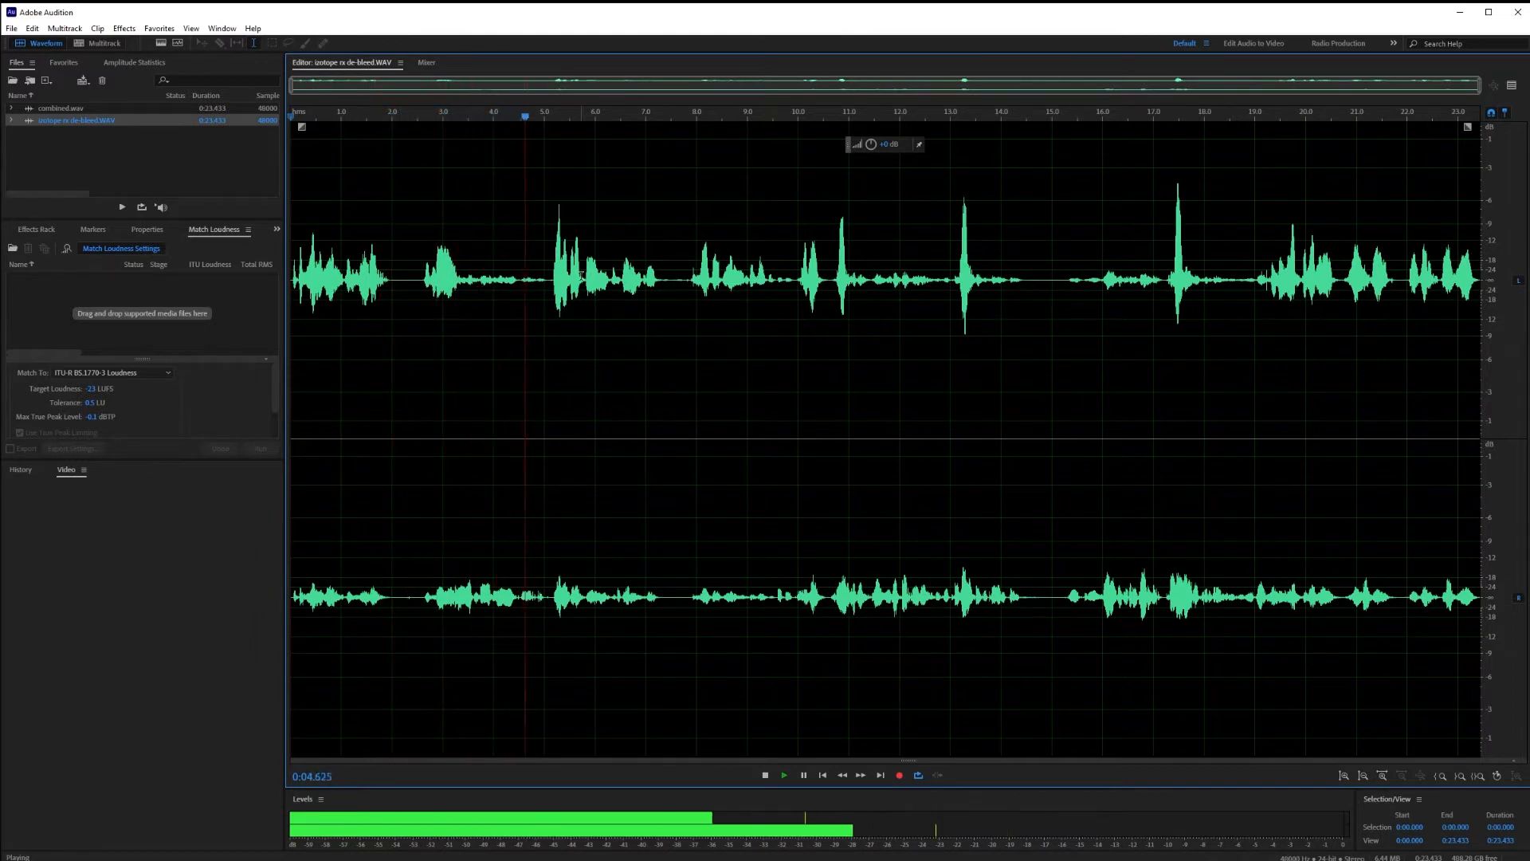
{"action": "key", "text": "space"}
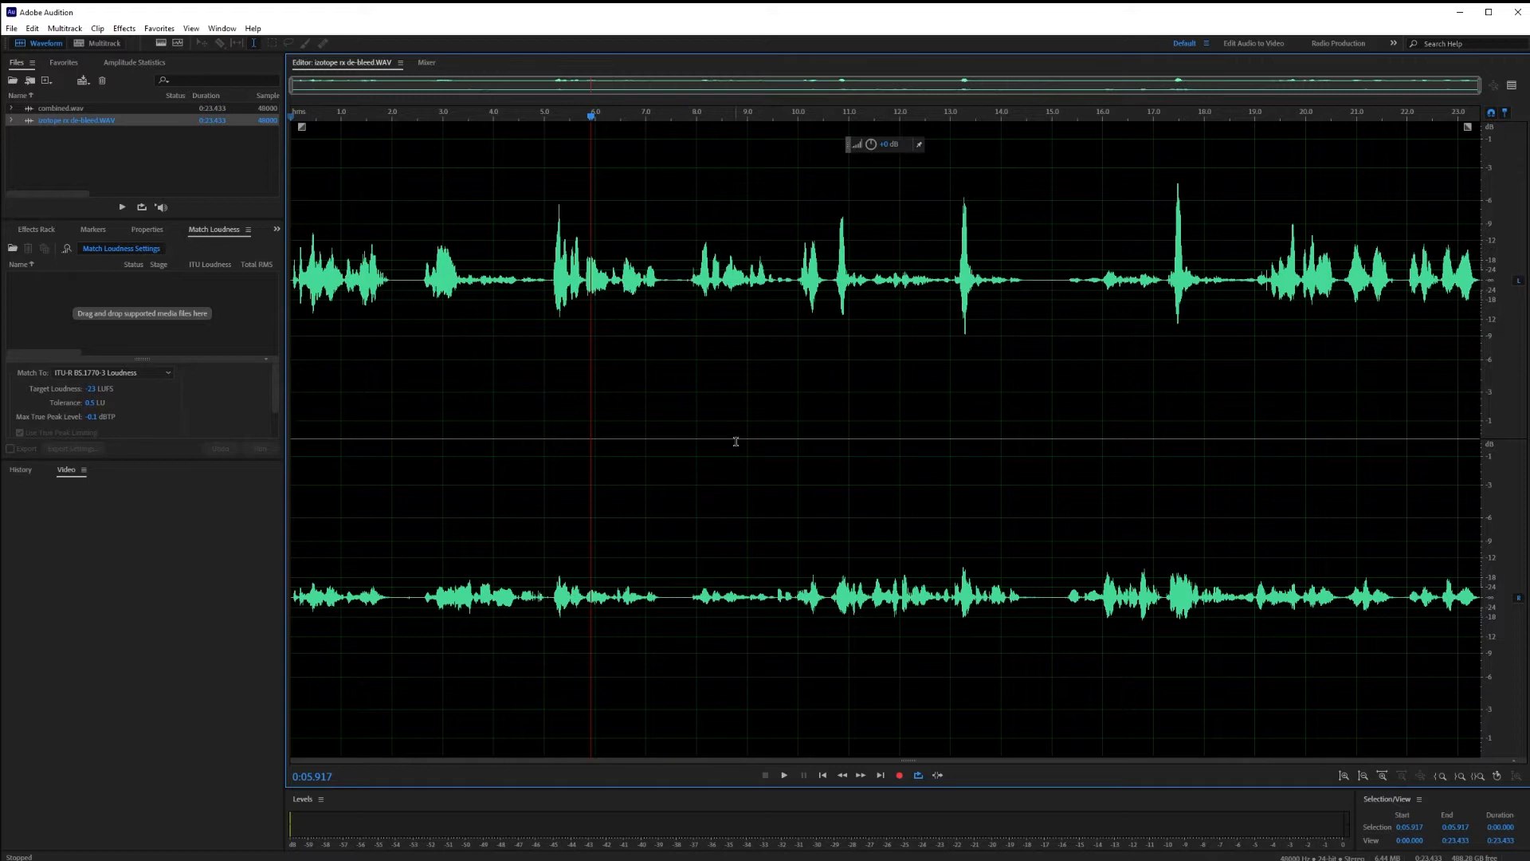
{"action": "right_click", "coordinate": [743, 390]}
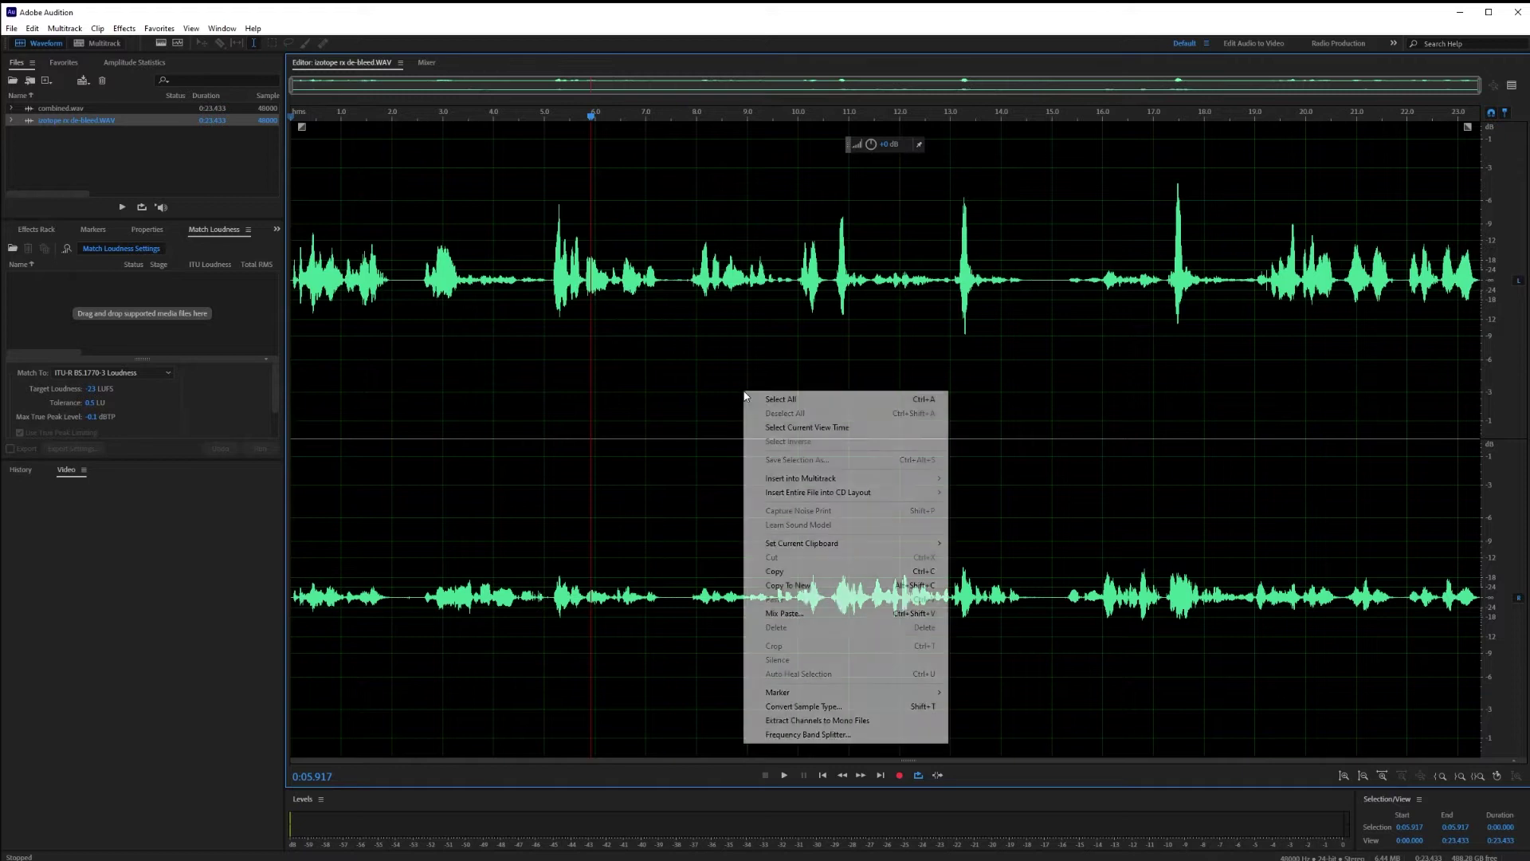
Extract channels to mono files and switch between the _L and _R files to compare them.
{"action": "left_click", "coordinate": [820, 721]}
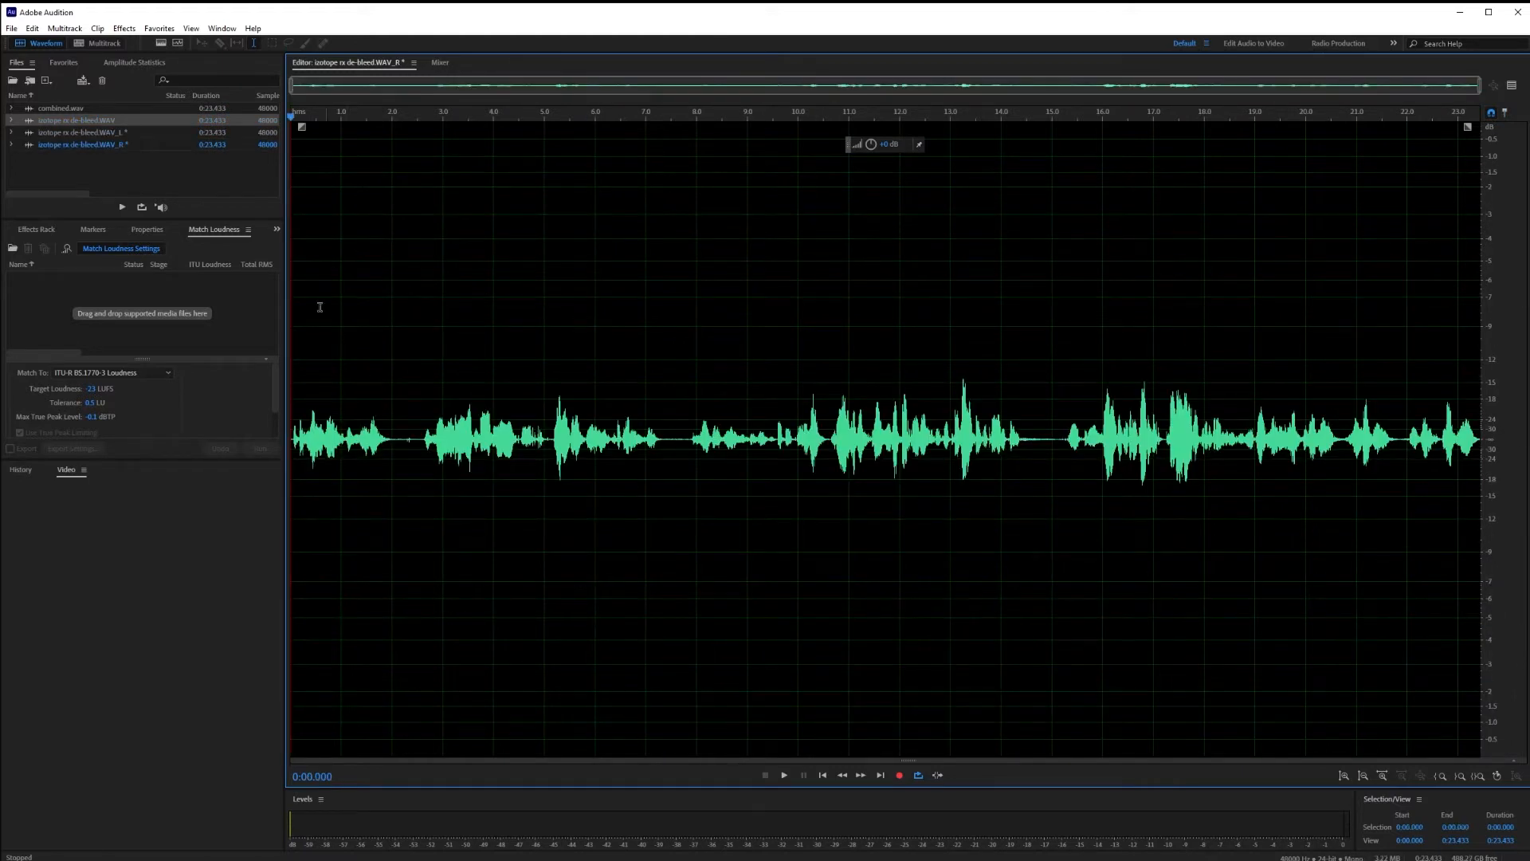
{"action": "left_click", "coordinate": [92, 134]}
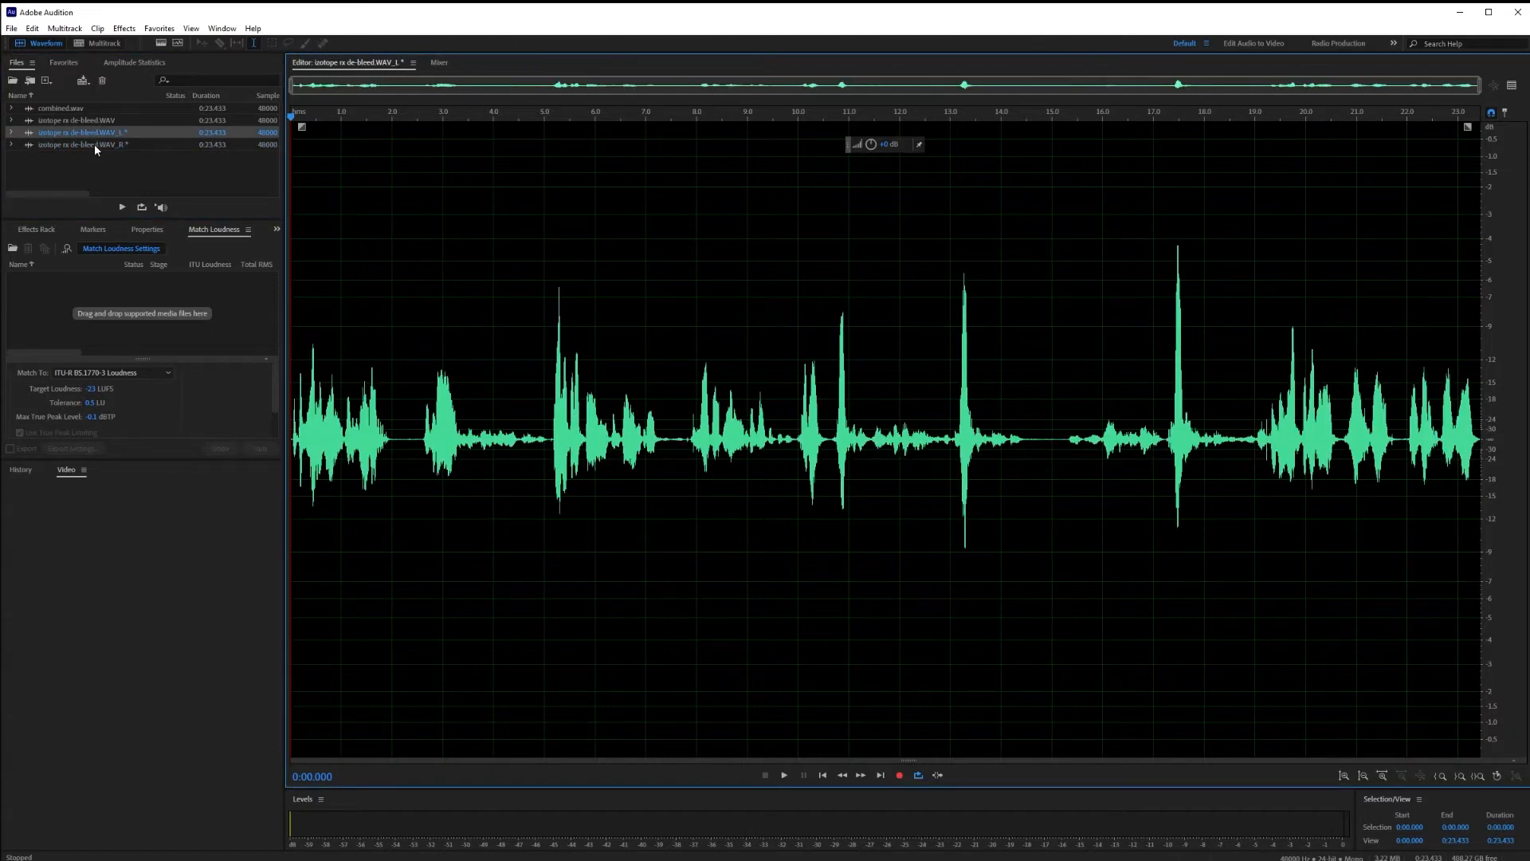
{"action": "double_click", "coordinate": [95, 144]}
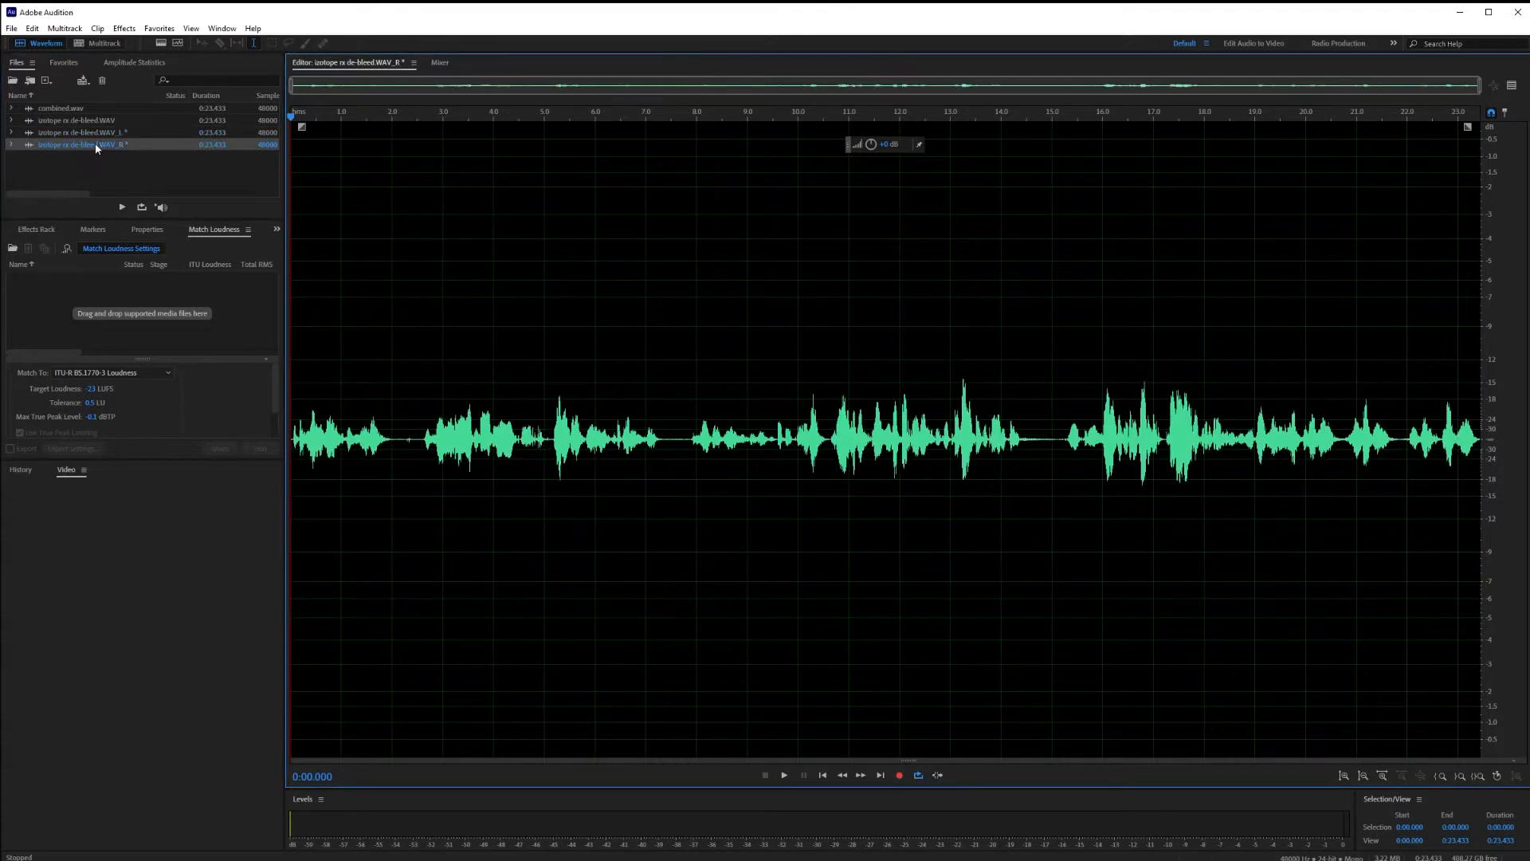
{"action": "left_click", "coordinate": [97, 134]}
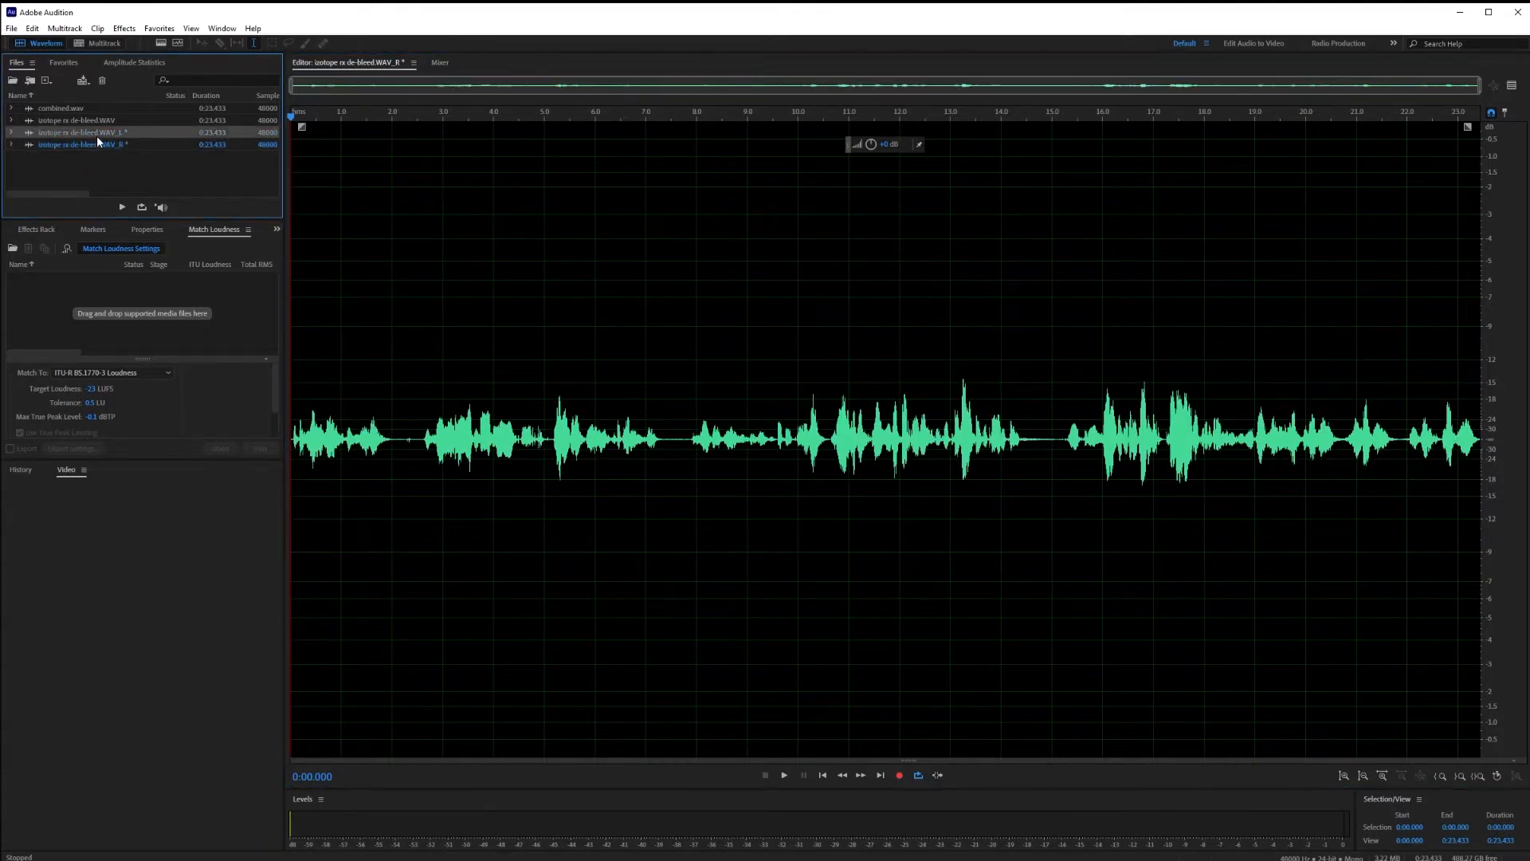
{"action": "left_click", "coordinate": [550, 442]}
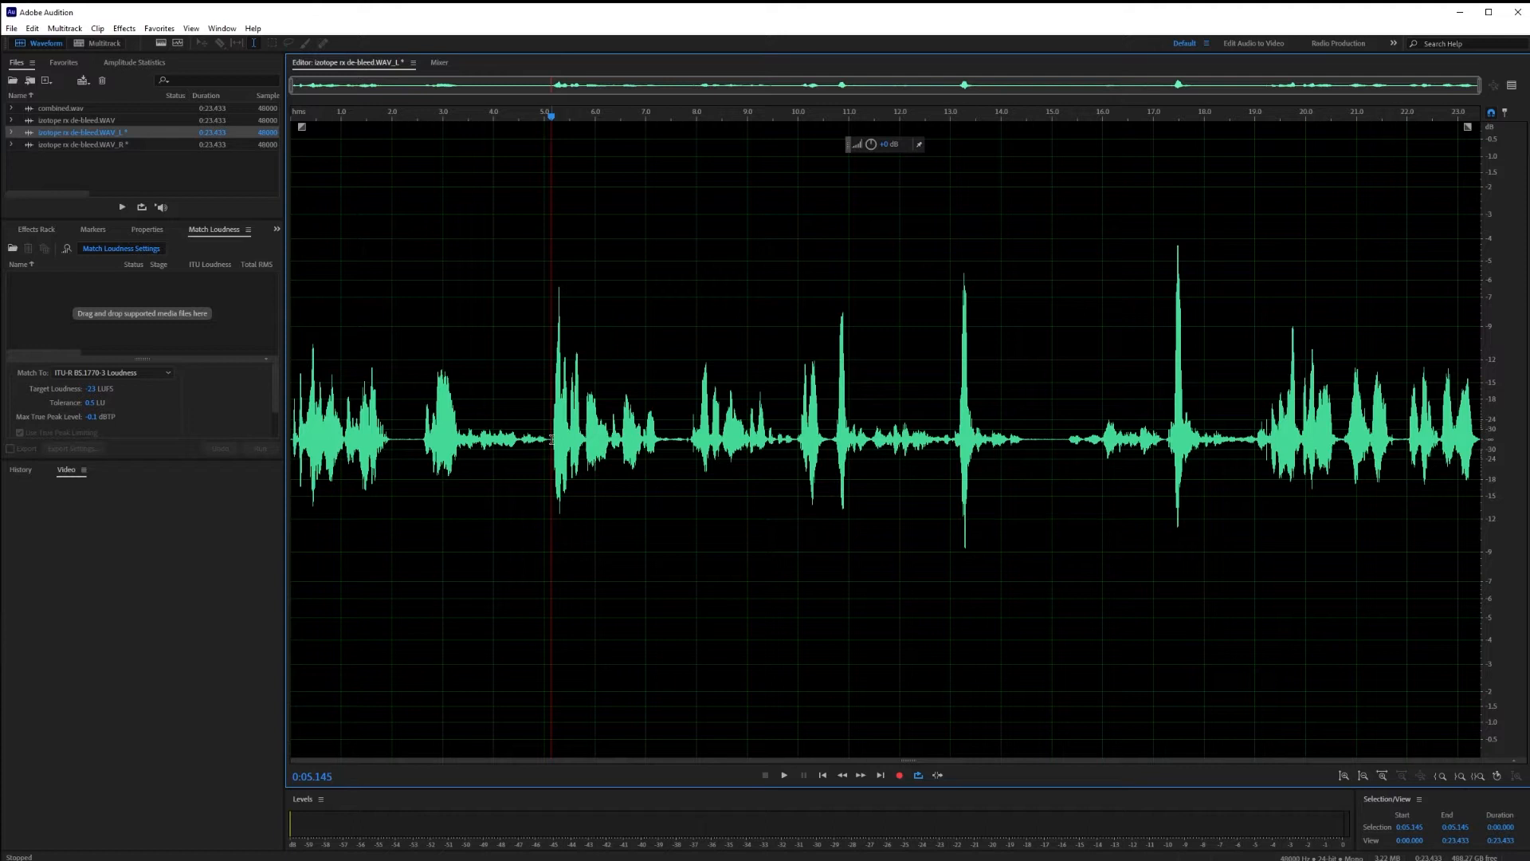
{"action": "double_click", "coordinate": [120, 143]}
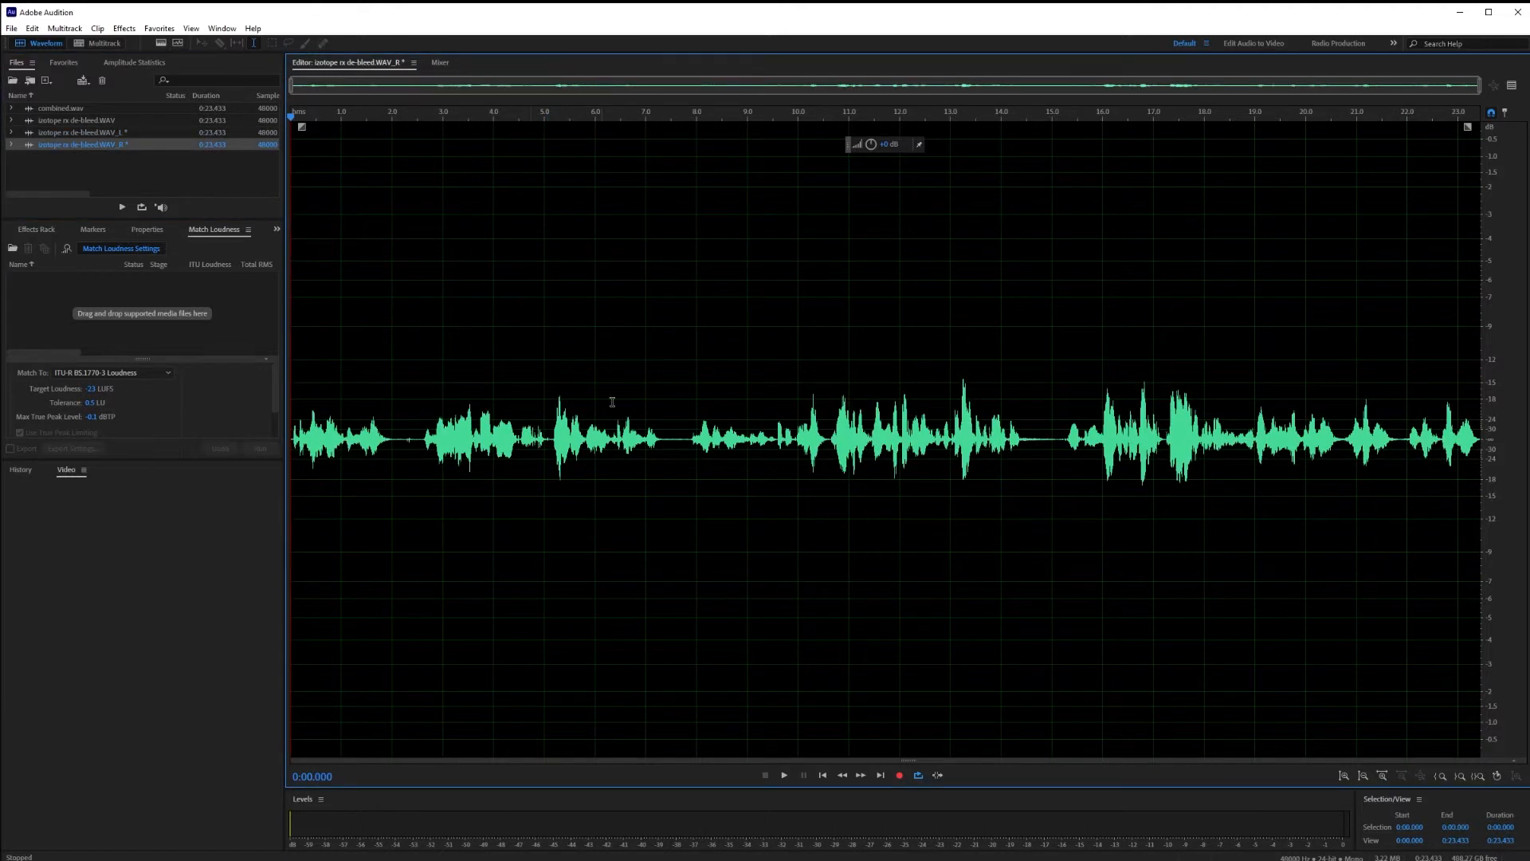
Audition the right mono file from the start and again from about 2.6 s.
{"action": "key", "text": "space"}
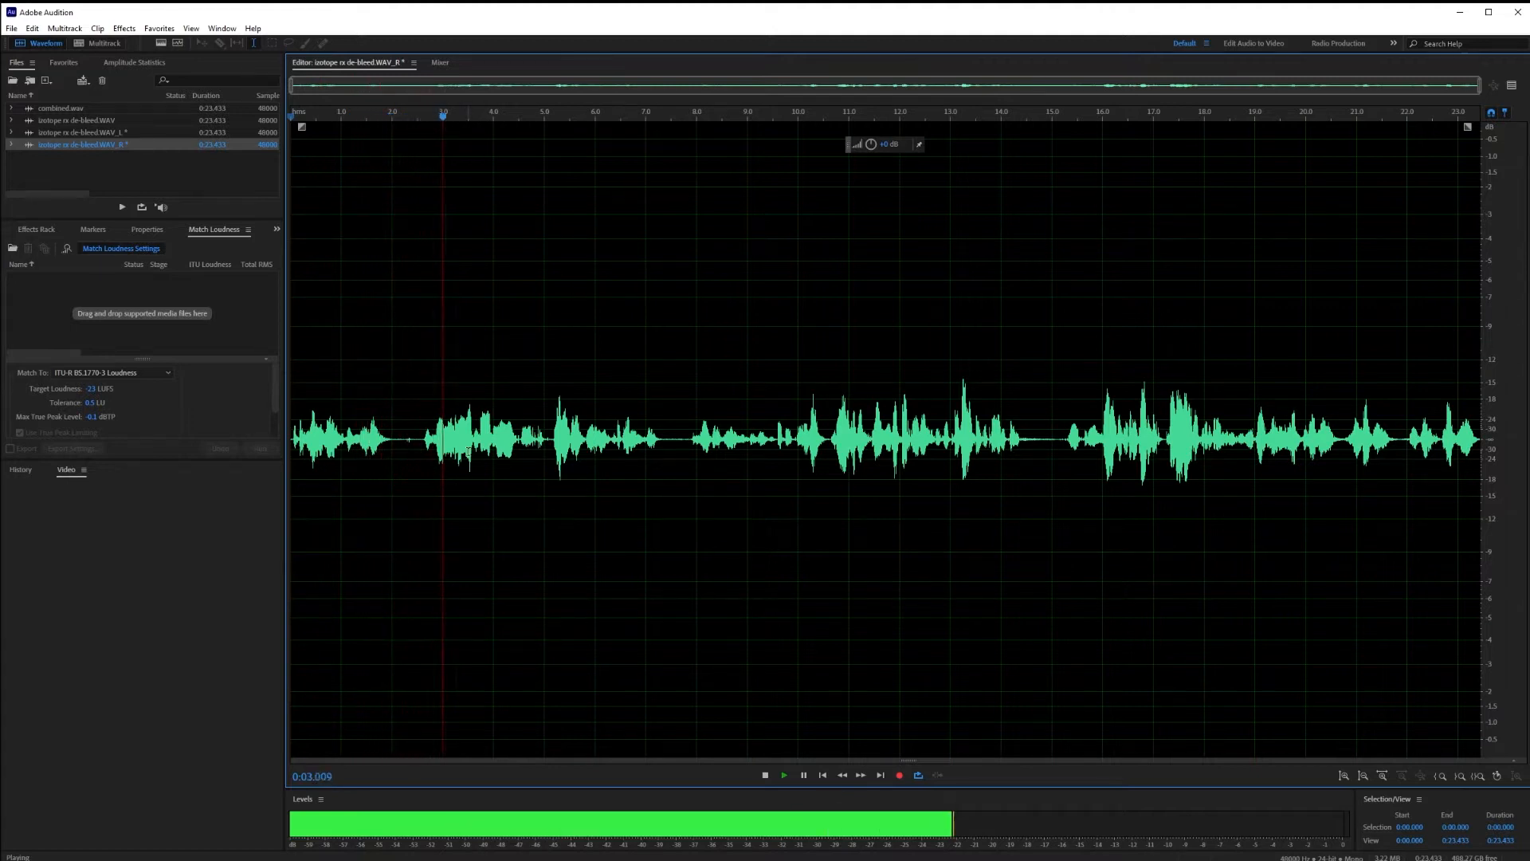
{"action": "key", "text": "space"}
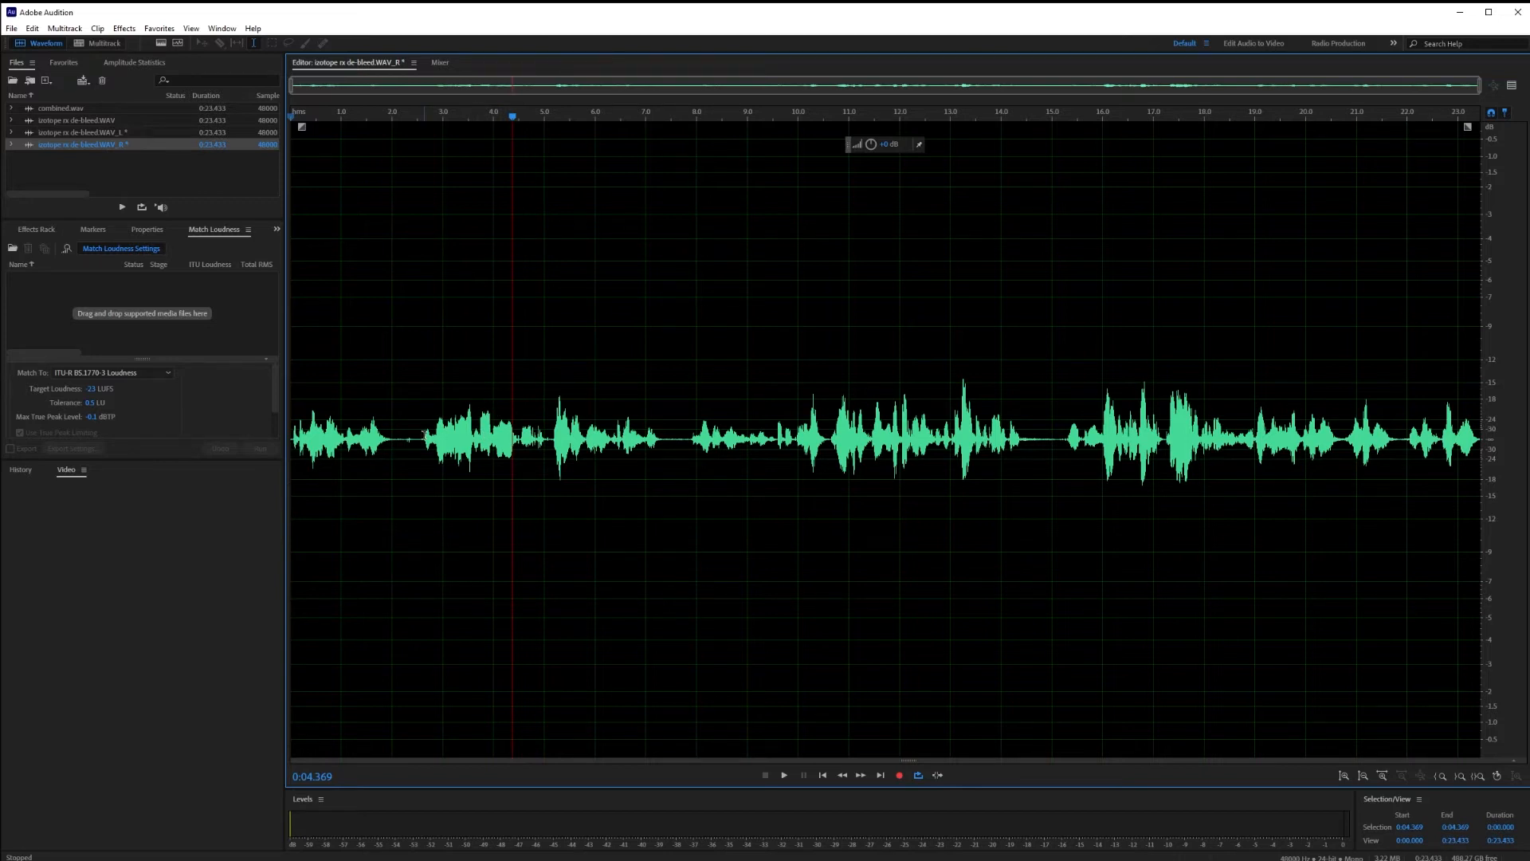
{"action": "left_click", "coordinate": [423, 436]}
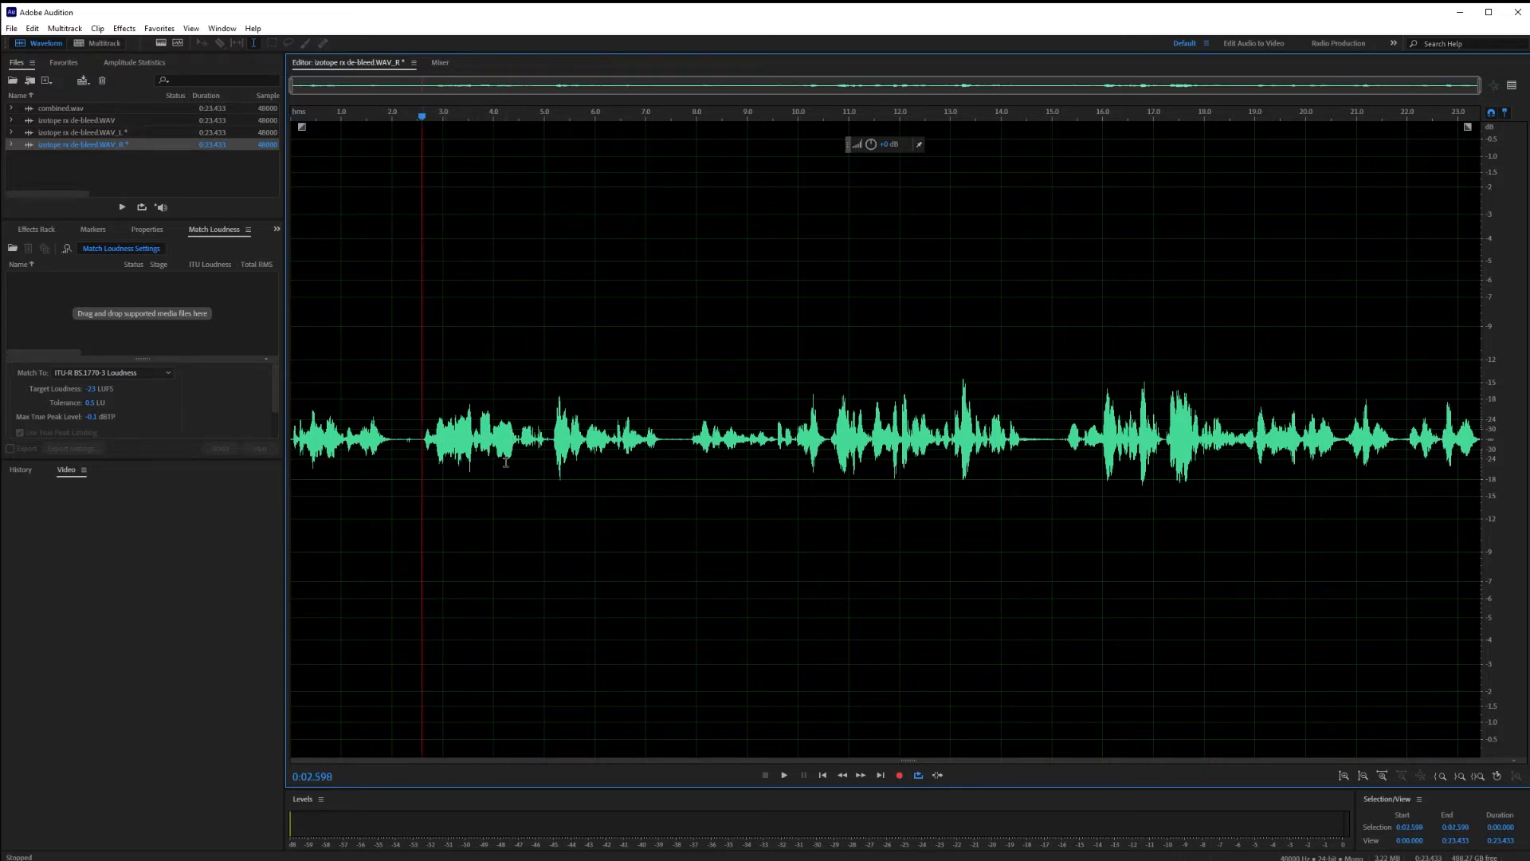
{"action": "key", "text": "space"}
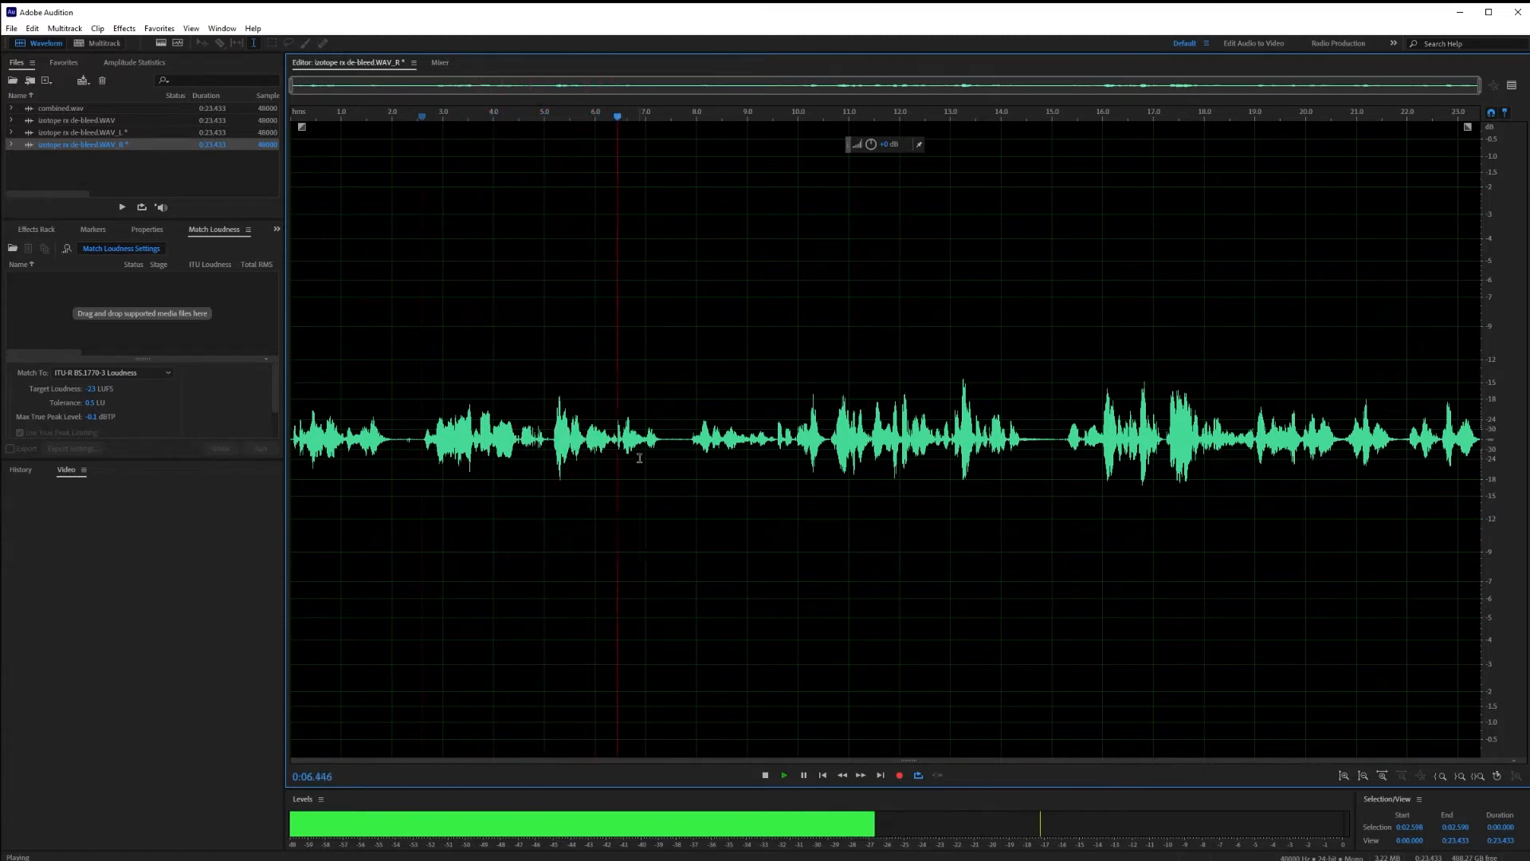
{"action": "key", "text": "space"}
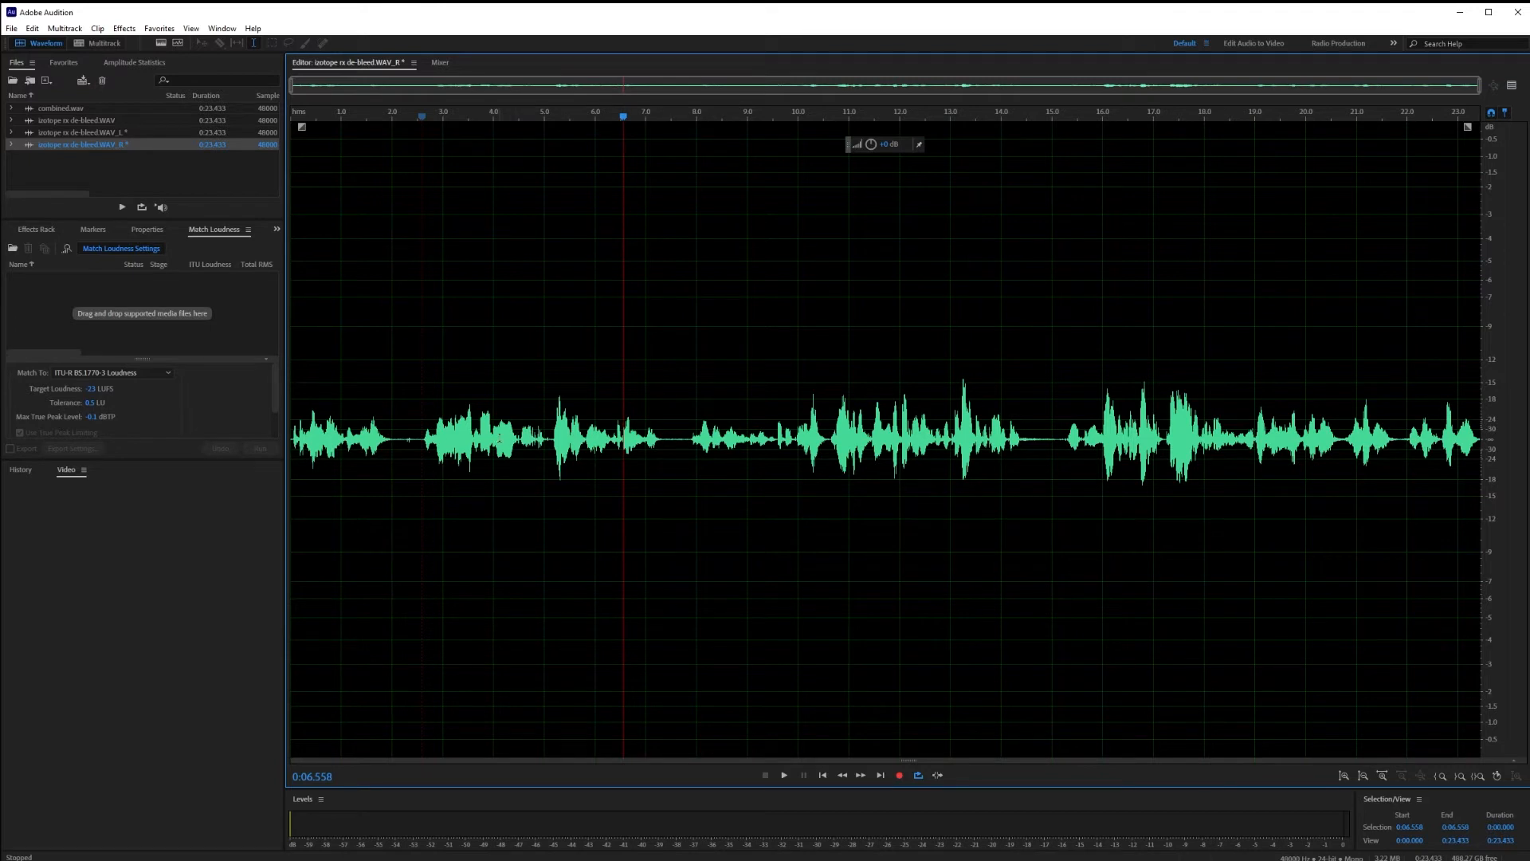
Lower the 2.5–5.1 s passage with the HUD volume knob, undo it, and return to WAV_L.
{"action": "left_click_drag", "start_coordinate": [423, 439], "coordinate": [550, 440]}
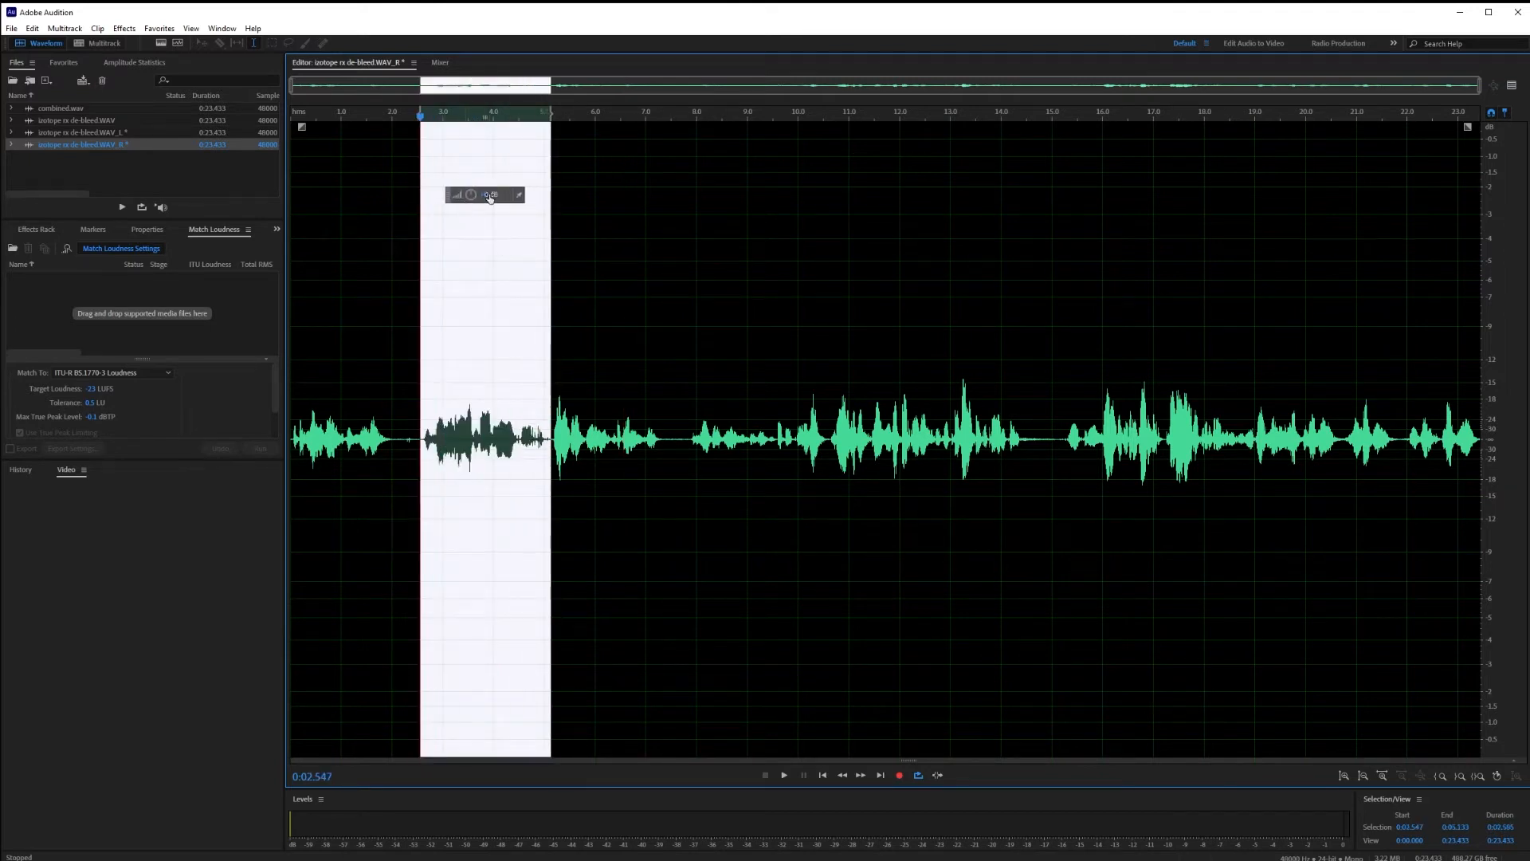
{"action": "left_click_drag", "start_coordinate": [490, 199], "coordinate": [412, 204]}
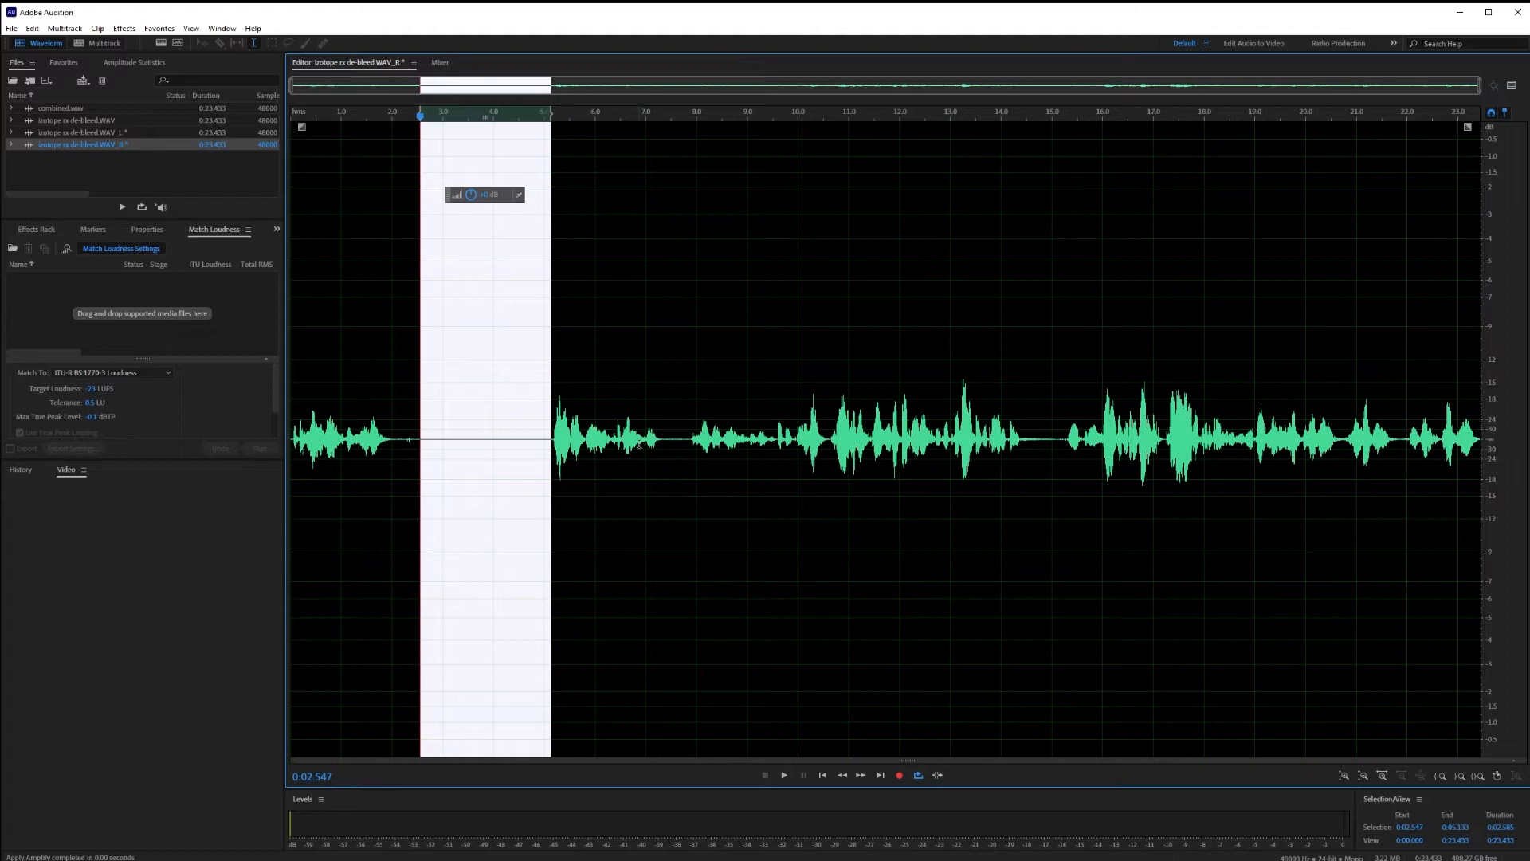
{"action": "key", "text": "ctrl+z"}
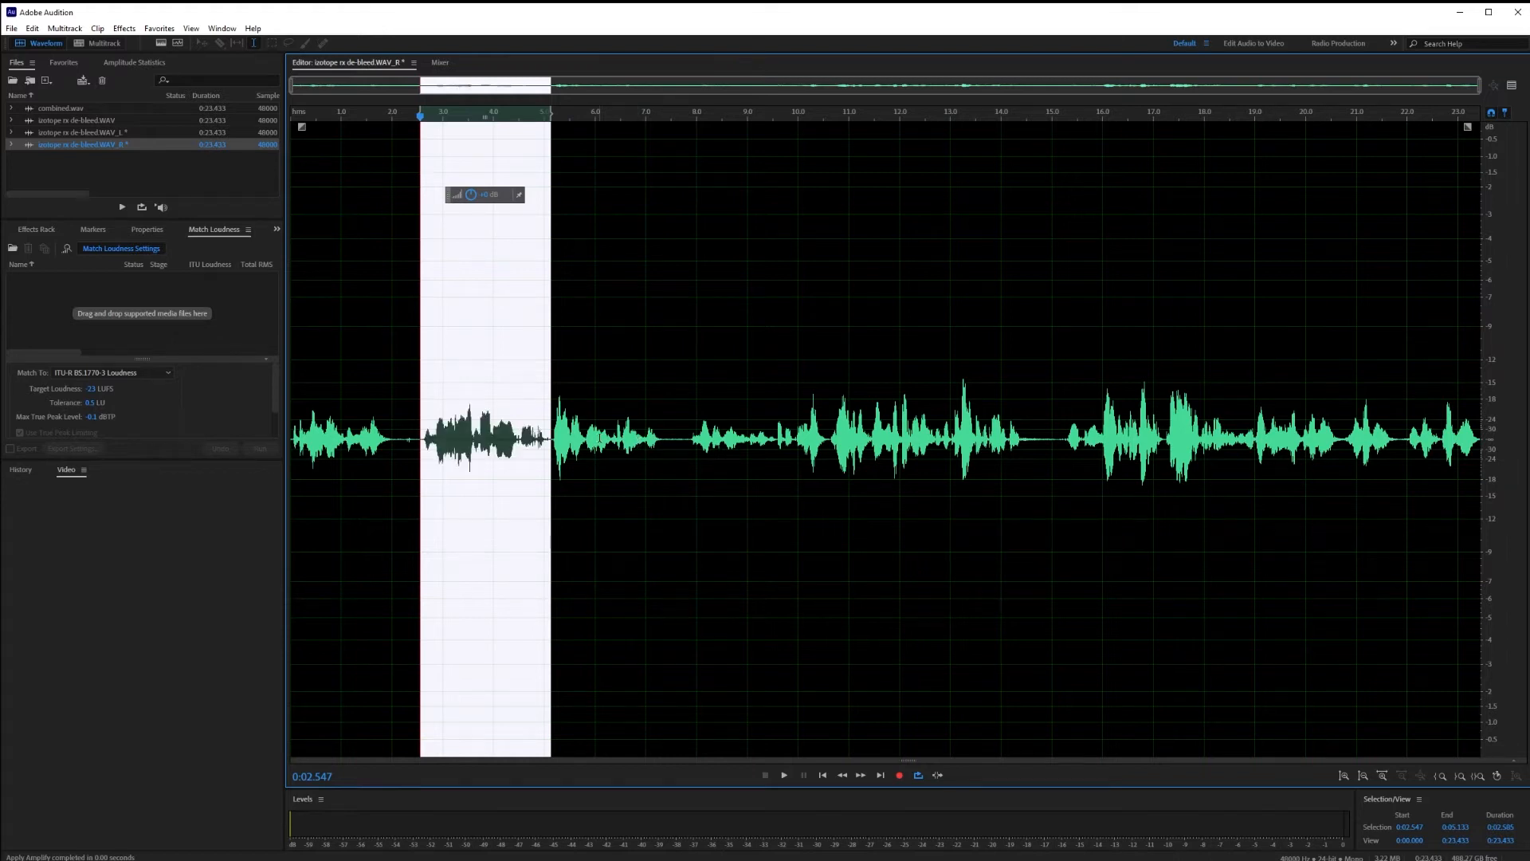
{"action": "left_click", "coordinate": [605, 461]}
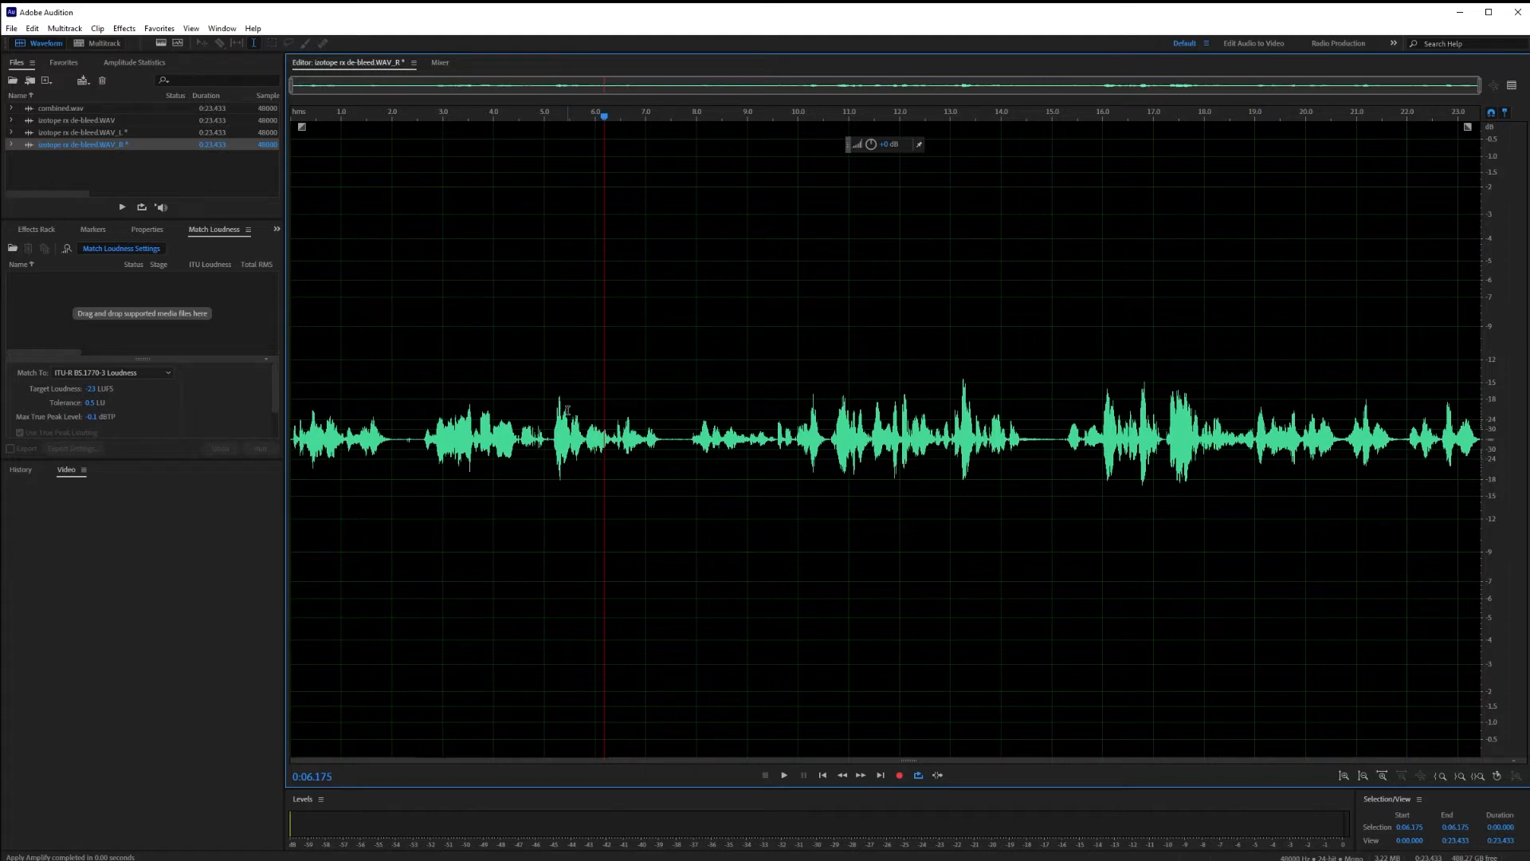
{"action": "left_click", "coordinate": [122, 132]}
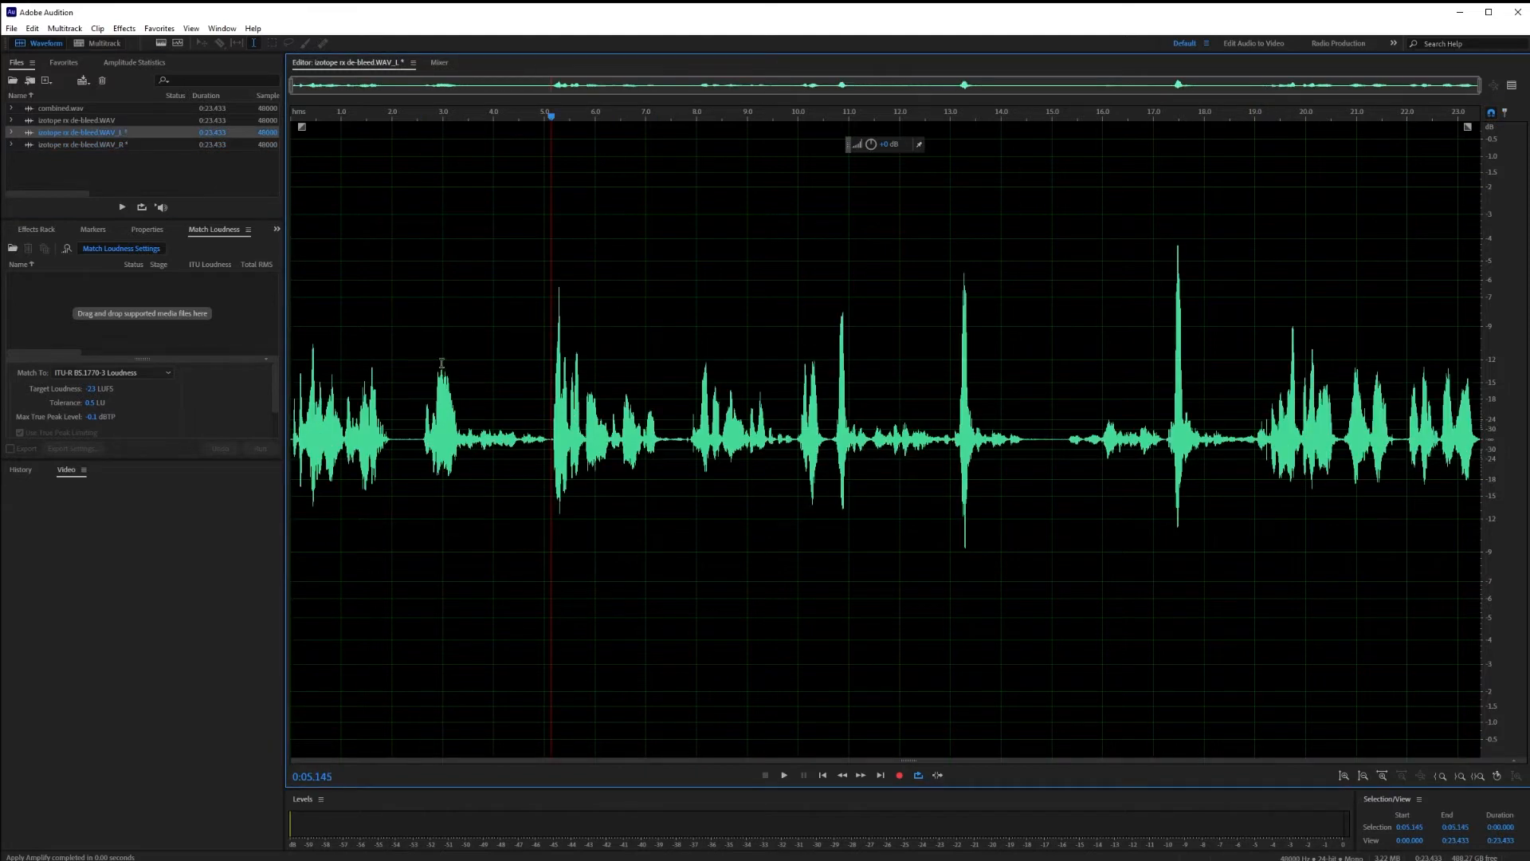
Scan the 5.1–7.5 s passage of the left track in Amplitude Statistics.
{"action": "left_click_drag", "start_coordinate": [551, 437], "coordinate": [669, 460]}
{"action": "key", "text": "space"}
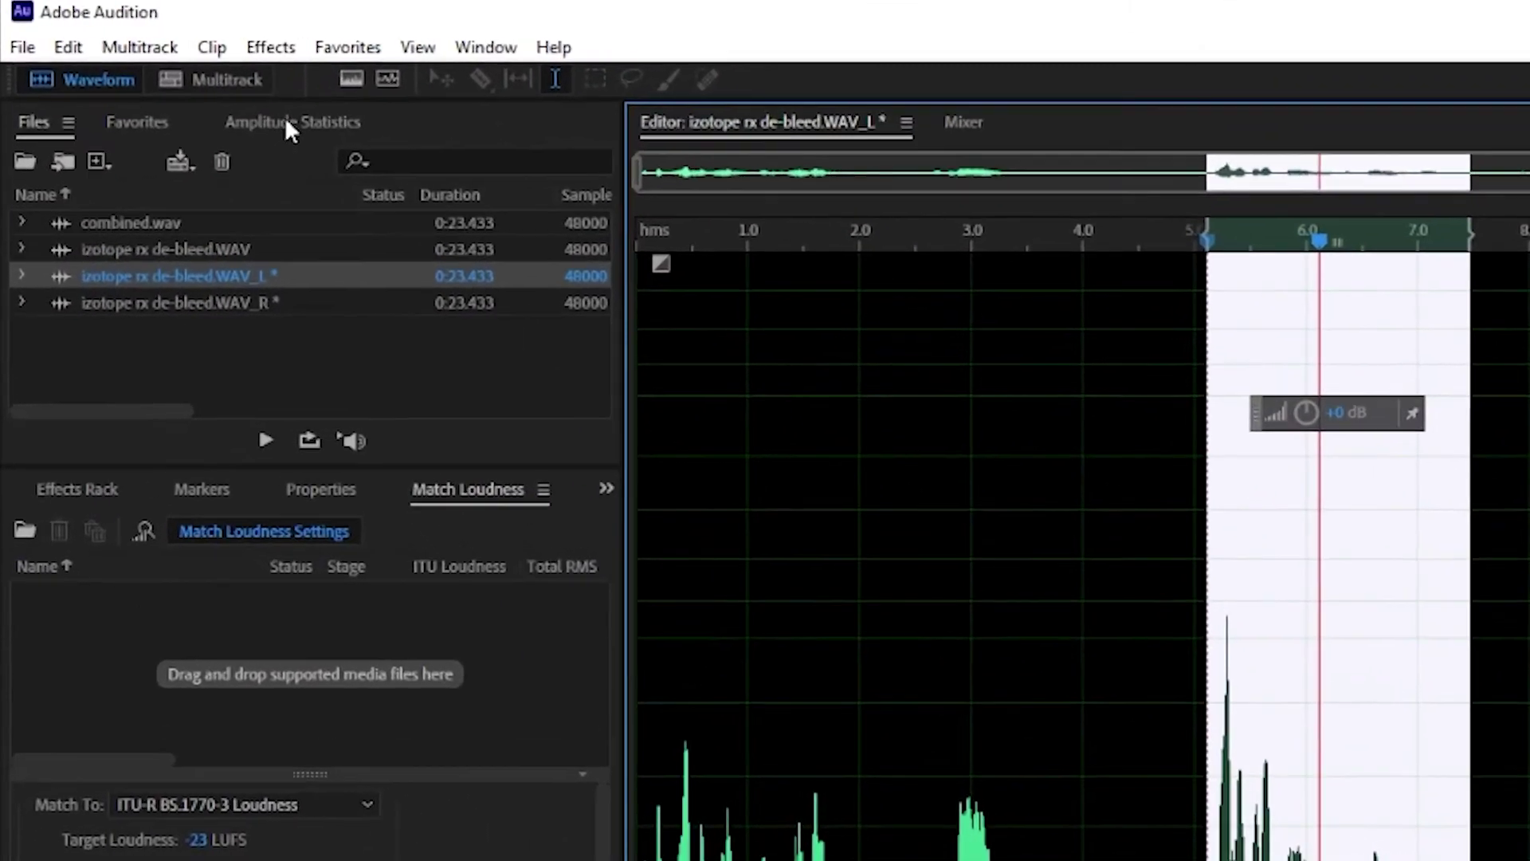
{"action": "left_click", "coordinate": [286, 121]}
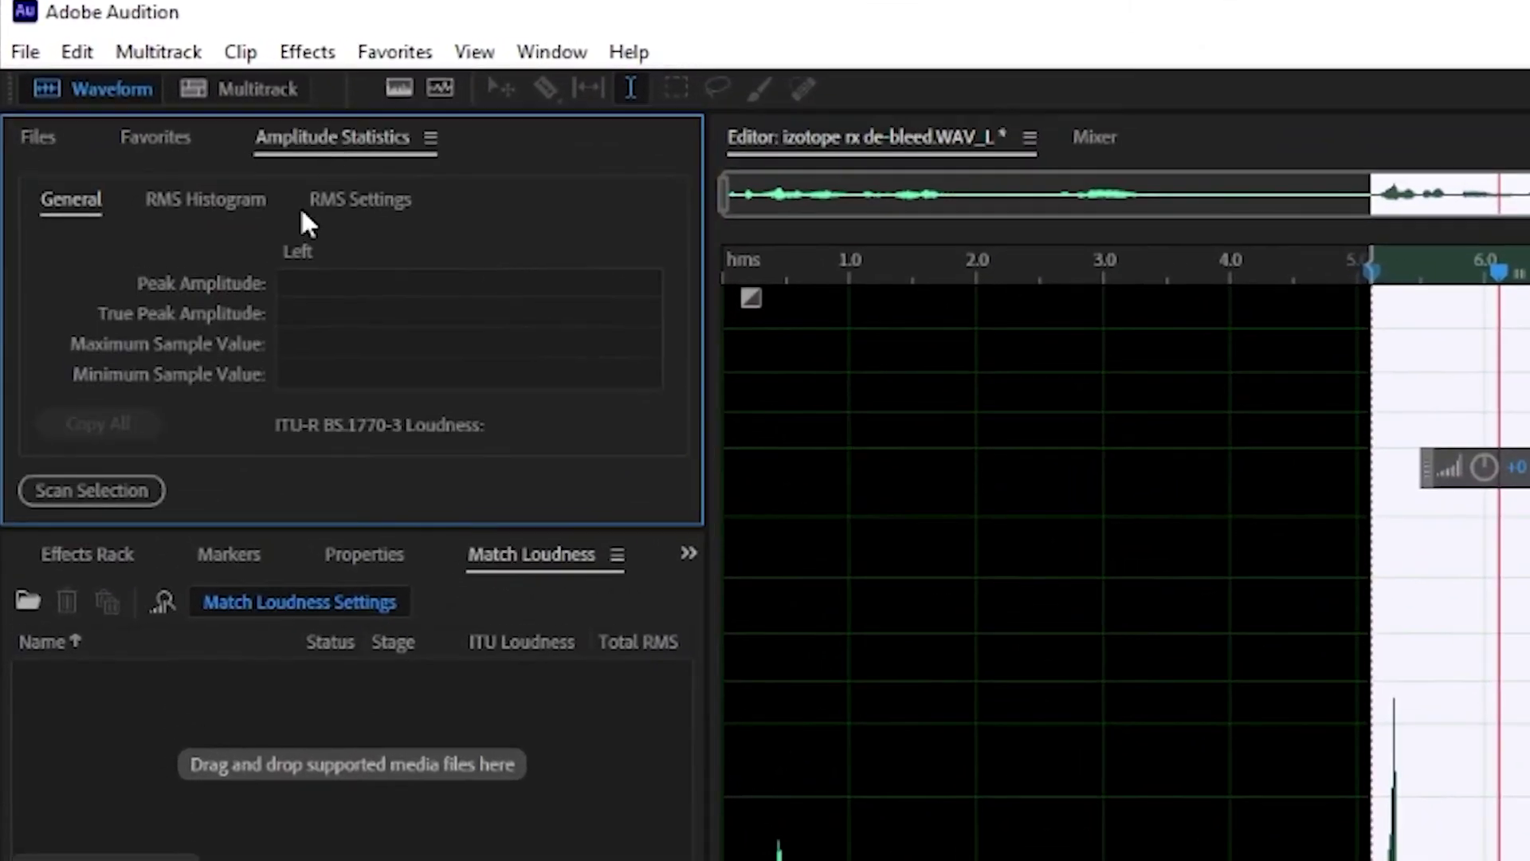
{"action": "left_click", "coordinate": [110, 486]}
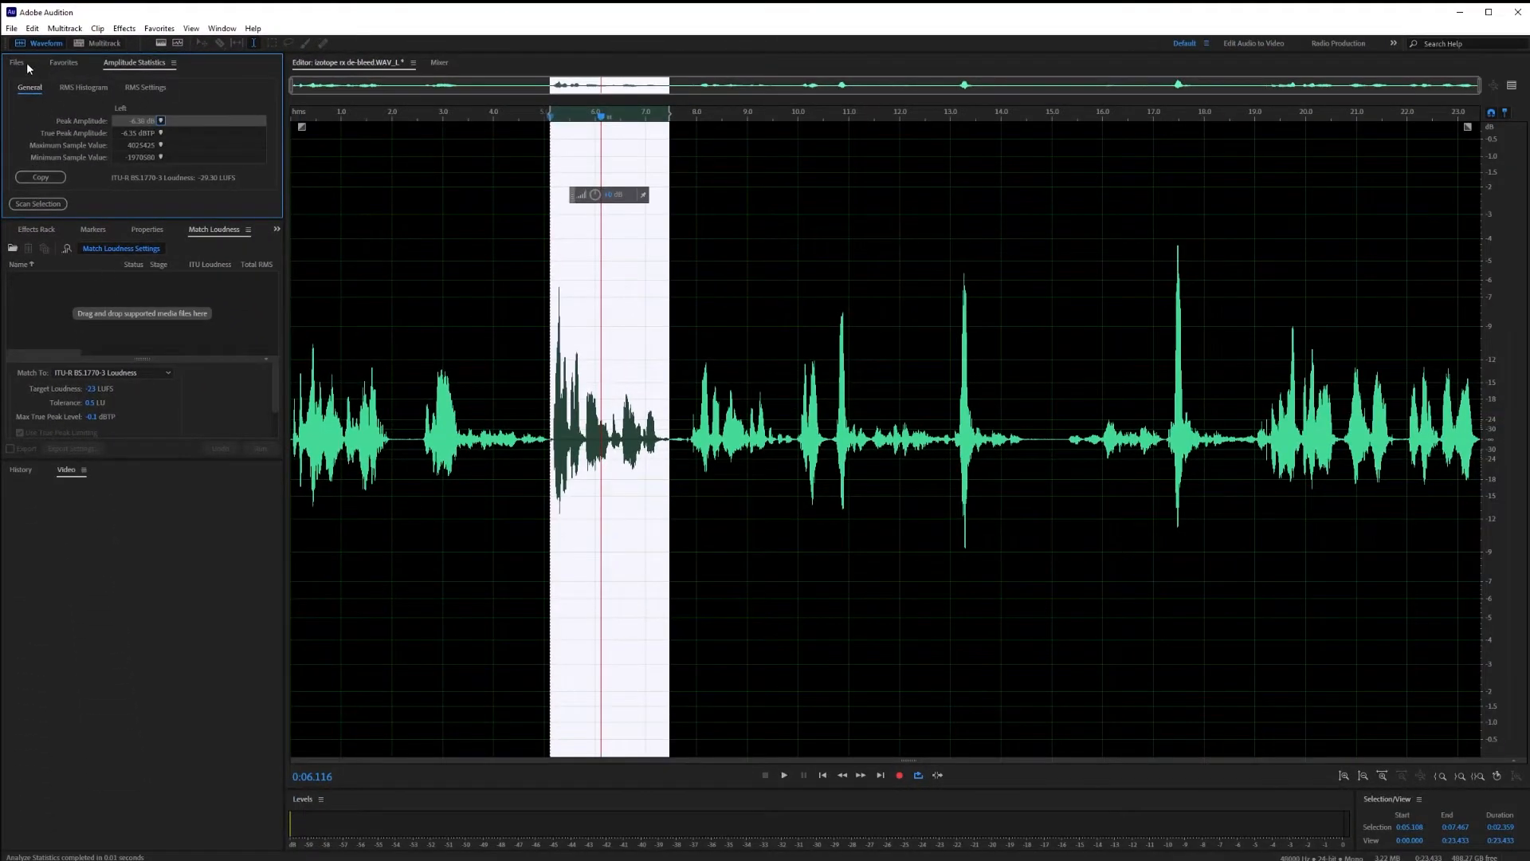
Scan a passage around 12 s of WAV_R, reading −16.91 dB peak and −33.81 LUFS.
{"action": "left_click", "coordinate": [27, 63]}
{"action": "left_click", "coordinate": [88, 145]}
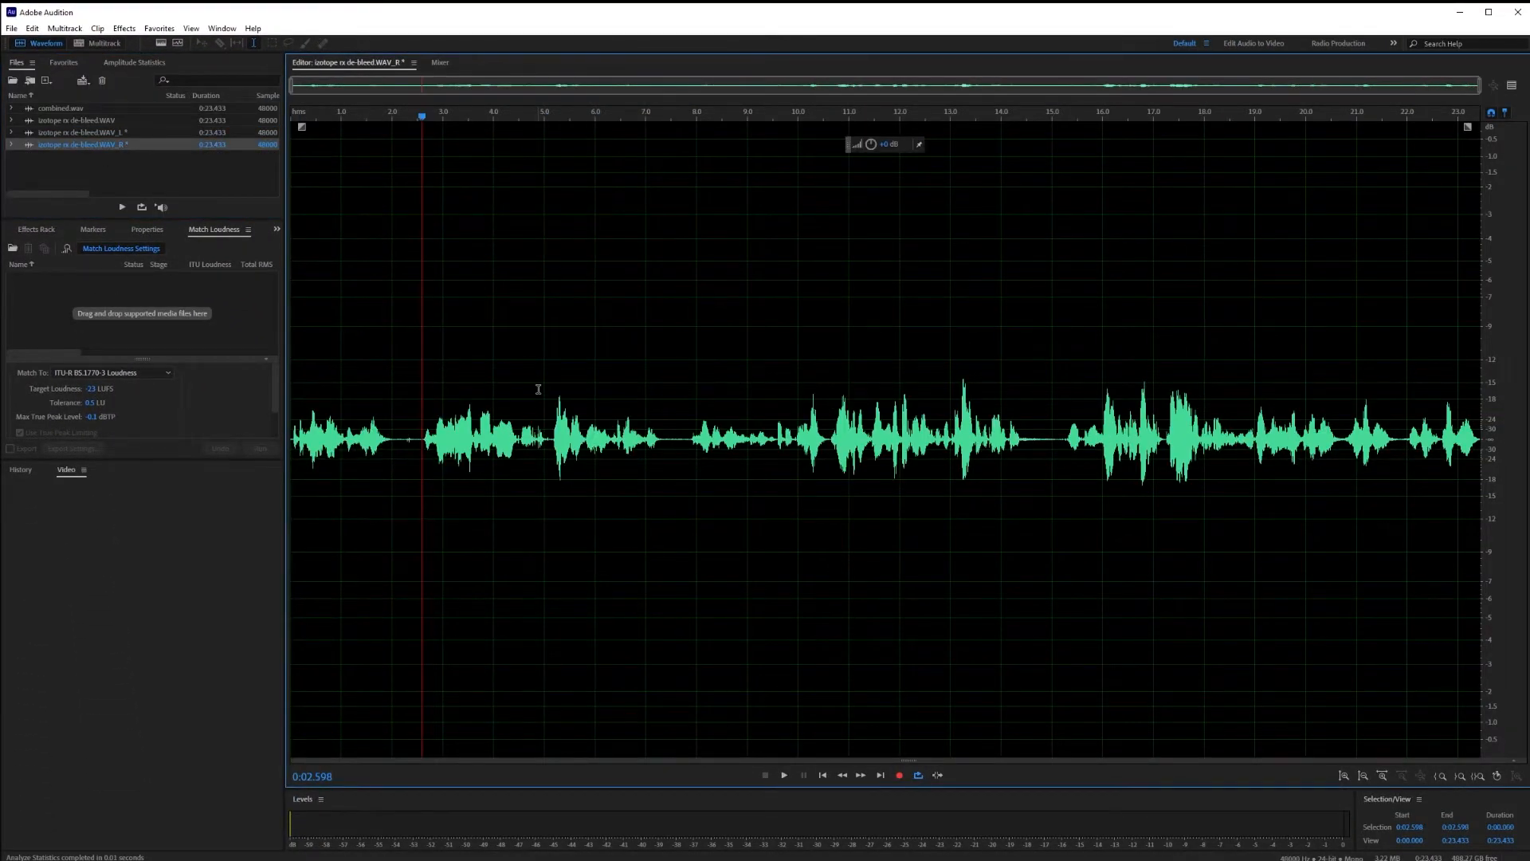
{"action": "key", "text": "space"}
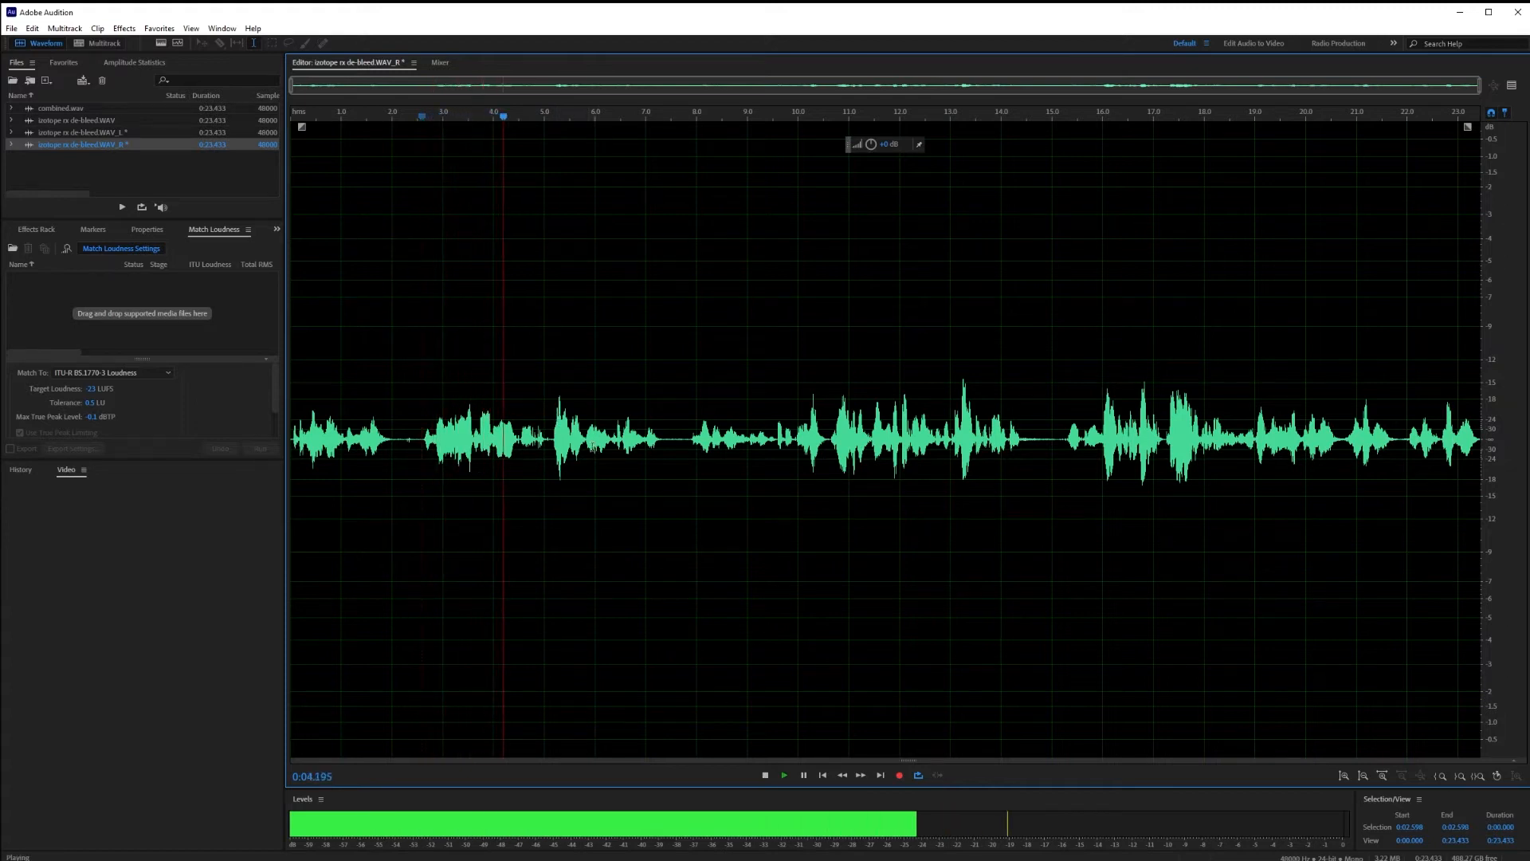
{"action": "left_click", "coordinate": [826, 437]}
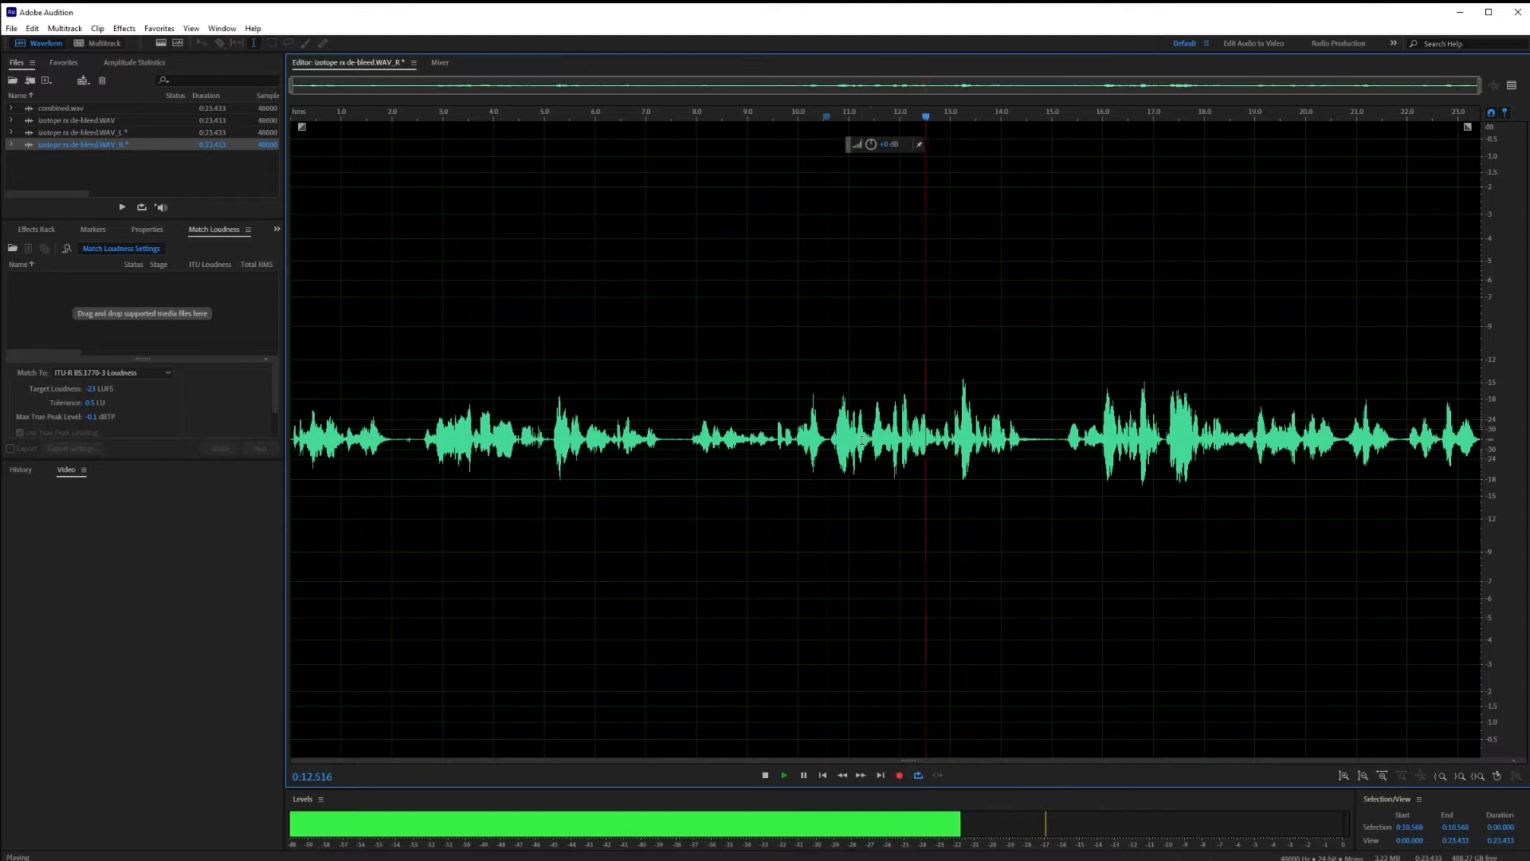
{"action": "left_click_drag", "start_coordinate": [871, 473], "coordinate": [953, 475]}
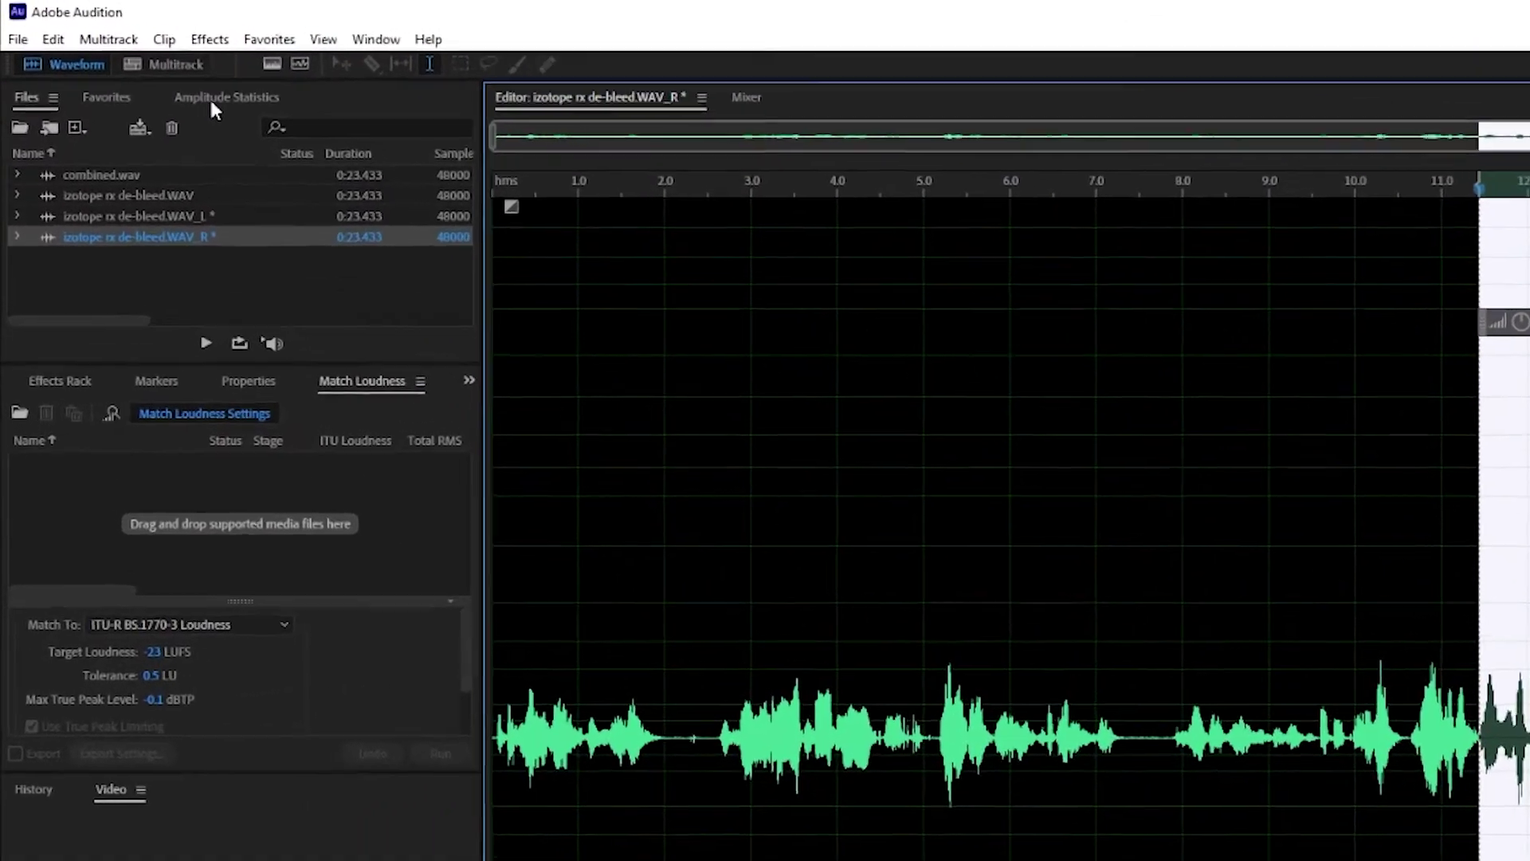
{"action": "left_click", "coordinate": [210, 104]}
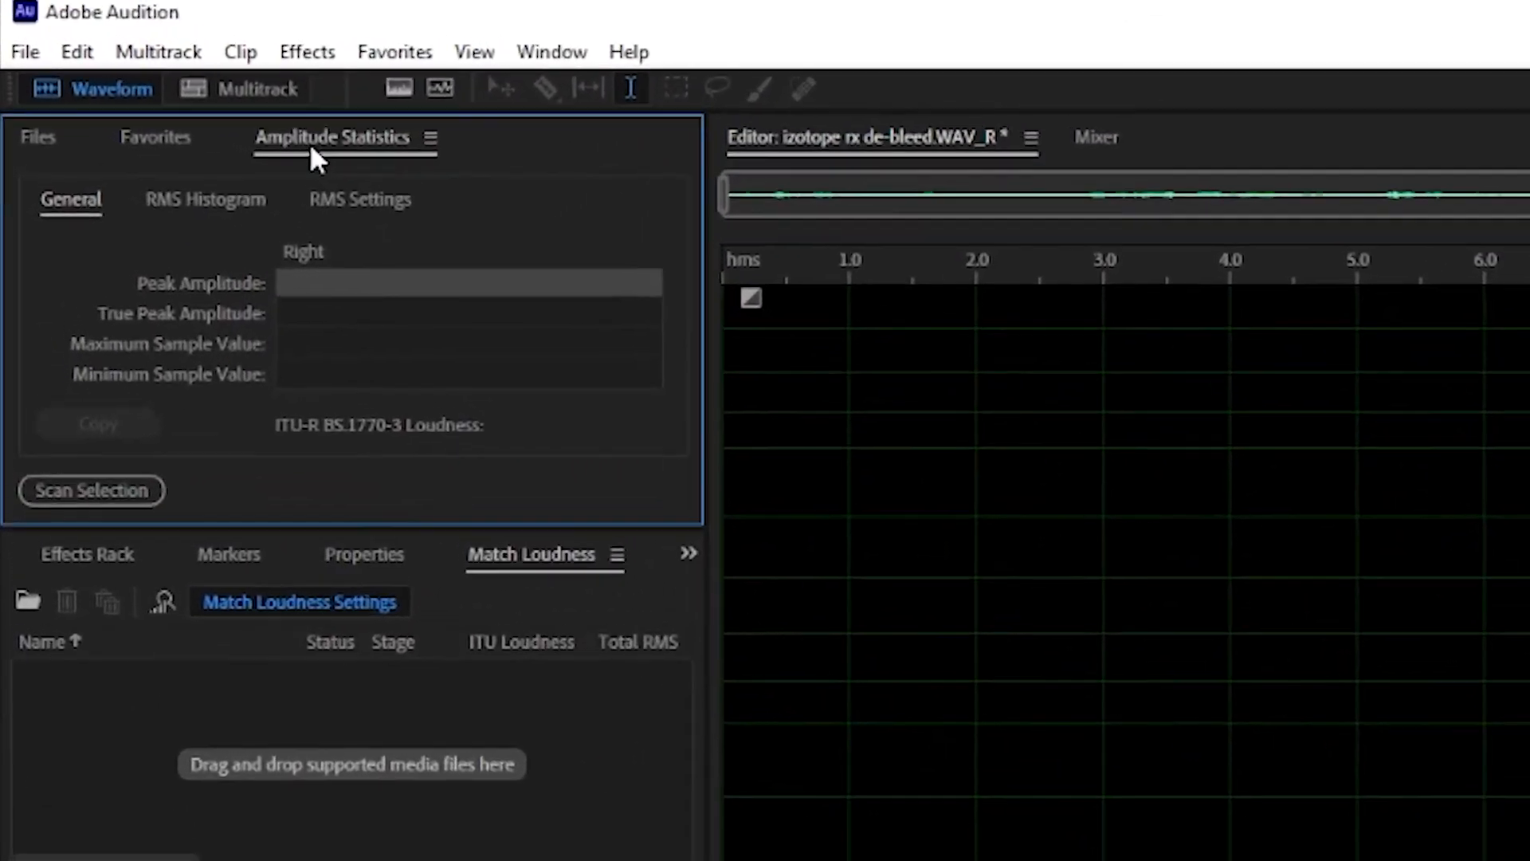
{"action": "left_click", "coordinate": [110, 486]}
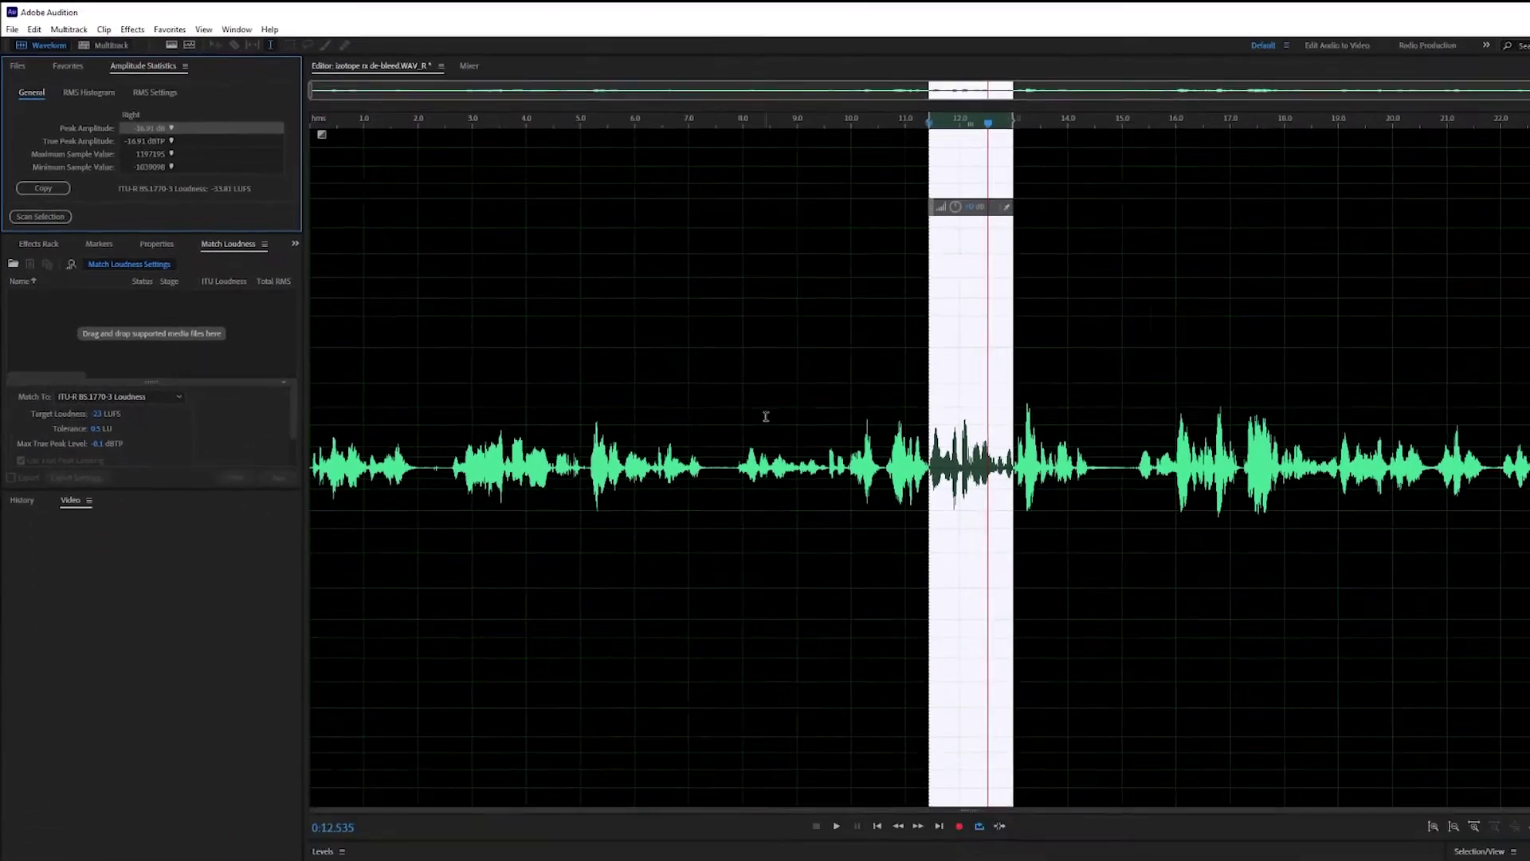
{"action": "left_click", "coordinate": [718, 380]}
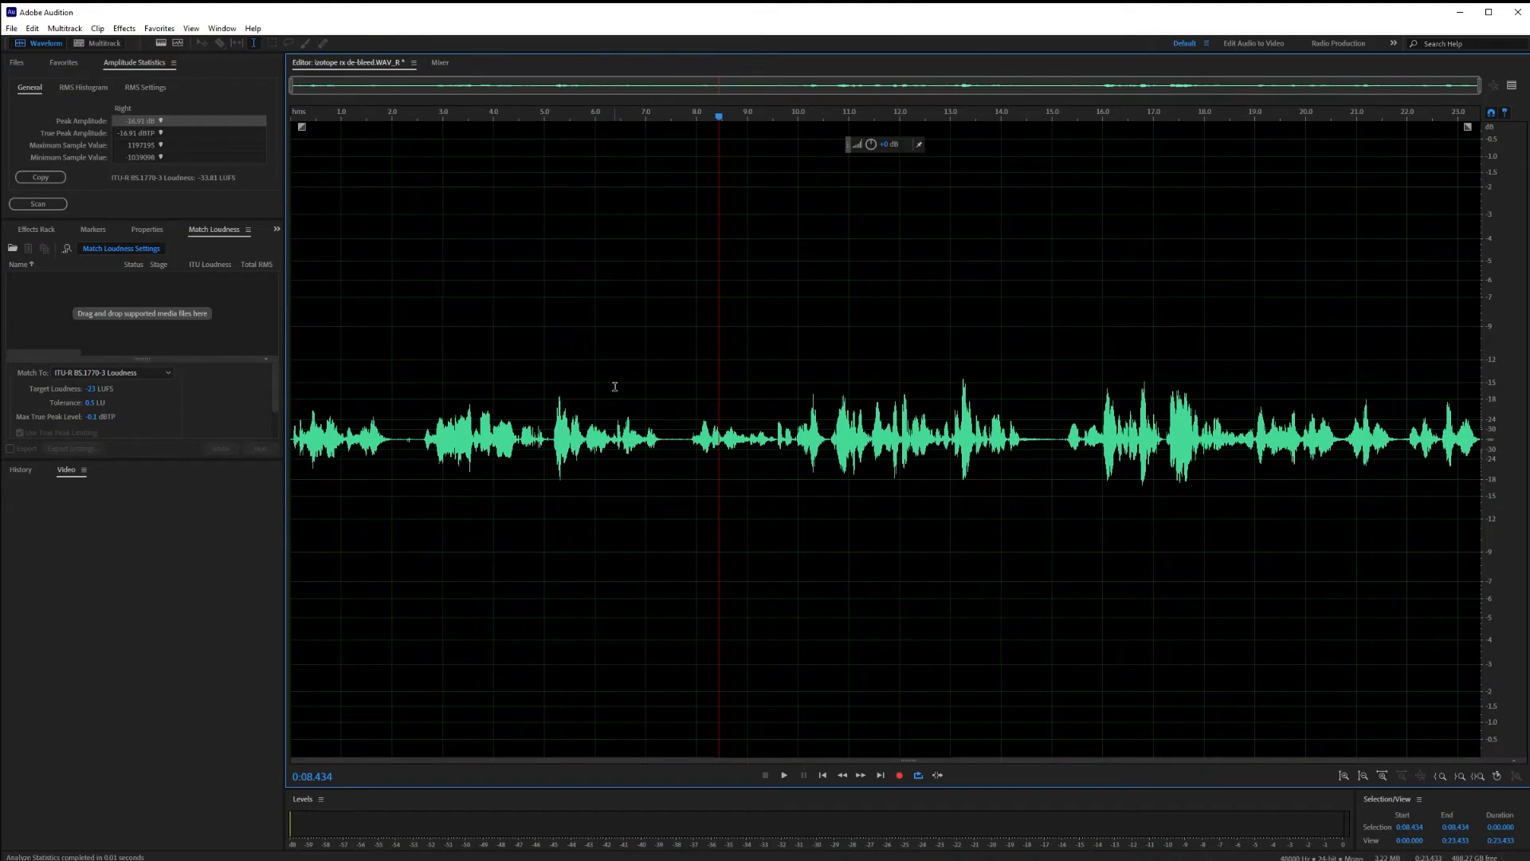
Amplify the entire right track by 4 dB via the HUD amplitude box.
{"action": "key", "text": "ctrl+a"}
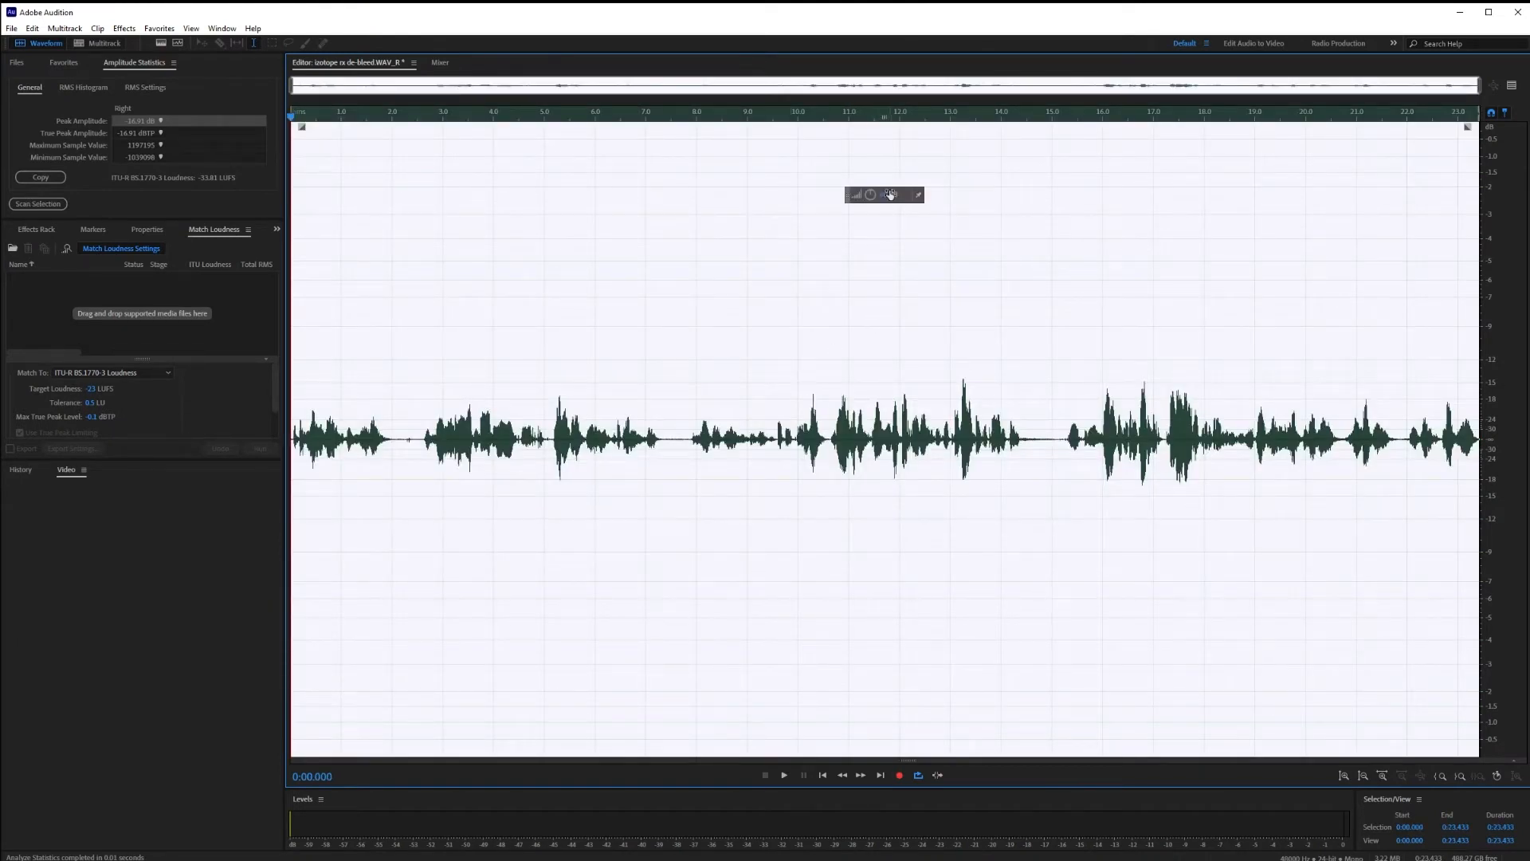
{"action": "left_click", "coordinate": [890, 195]}
{"action": "type", "text": "4"}
{"action": "key", "text": "Return"}
Audition the 10.6–12.9 s passage and rescan it, now reading −29.66 LUFS.
{"action": "left_click", "coordinate": [814, 383]}
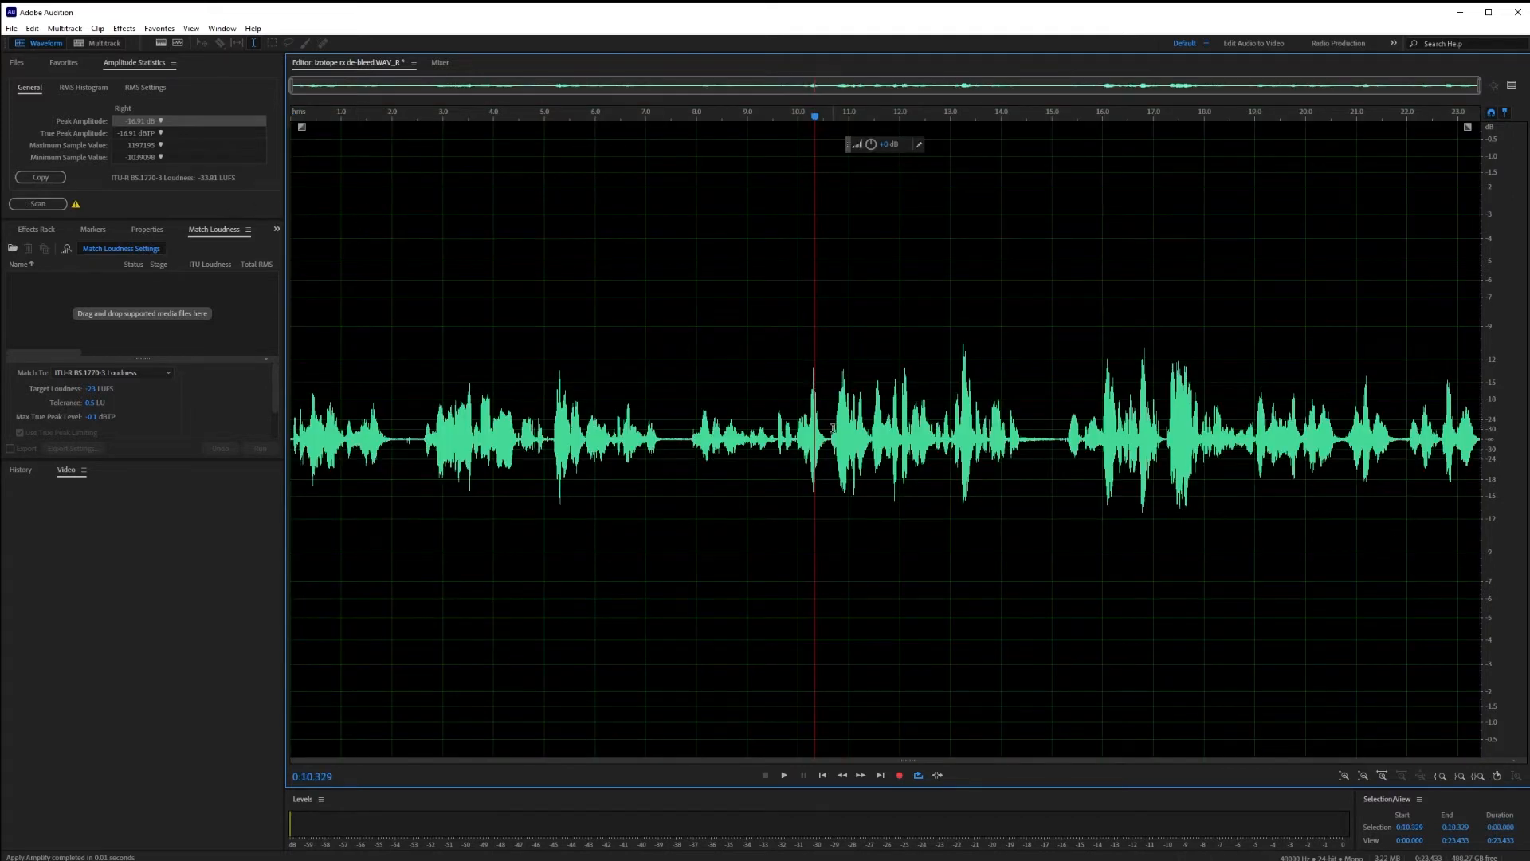
{"action": "left_click_drag", "start_coordinate": [834, 428], "coordinate": [943, 458]}
{"action": "key", "text": "space"}
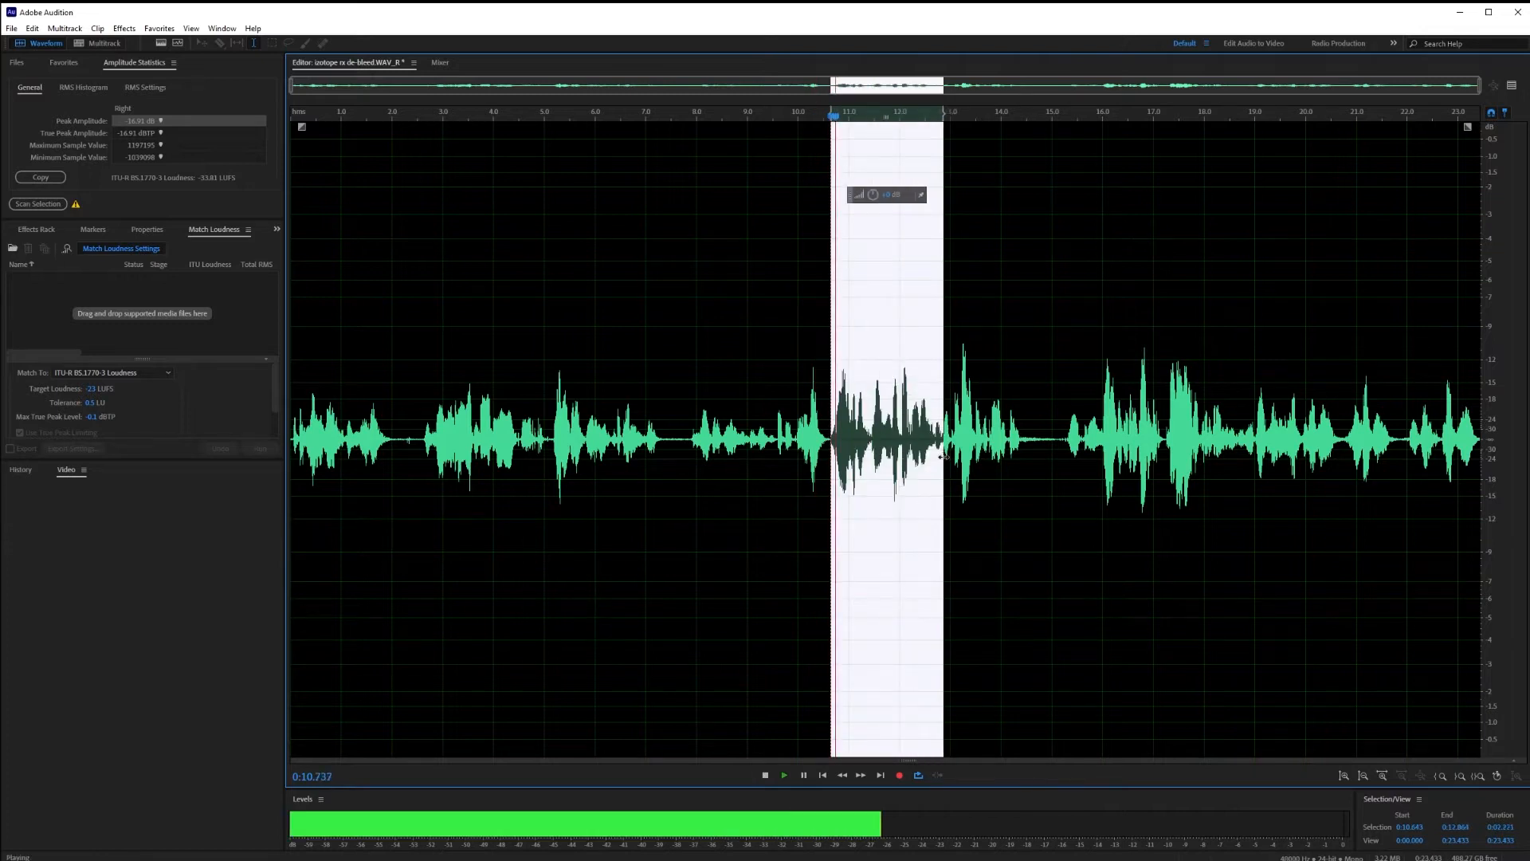
{"action": "key", "text": "space"}
{"action": "left_click_drag", "start_coordinate": [834, 454], "coordinate": [871, 452]}
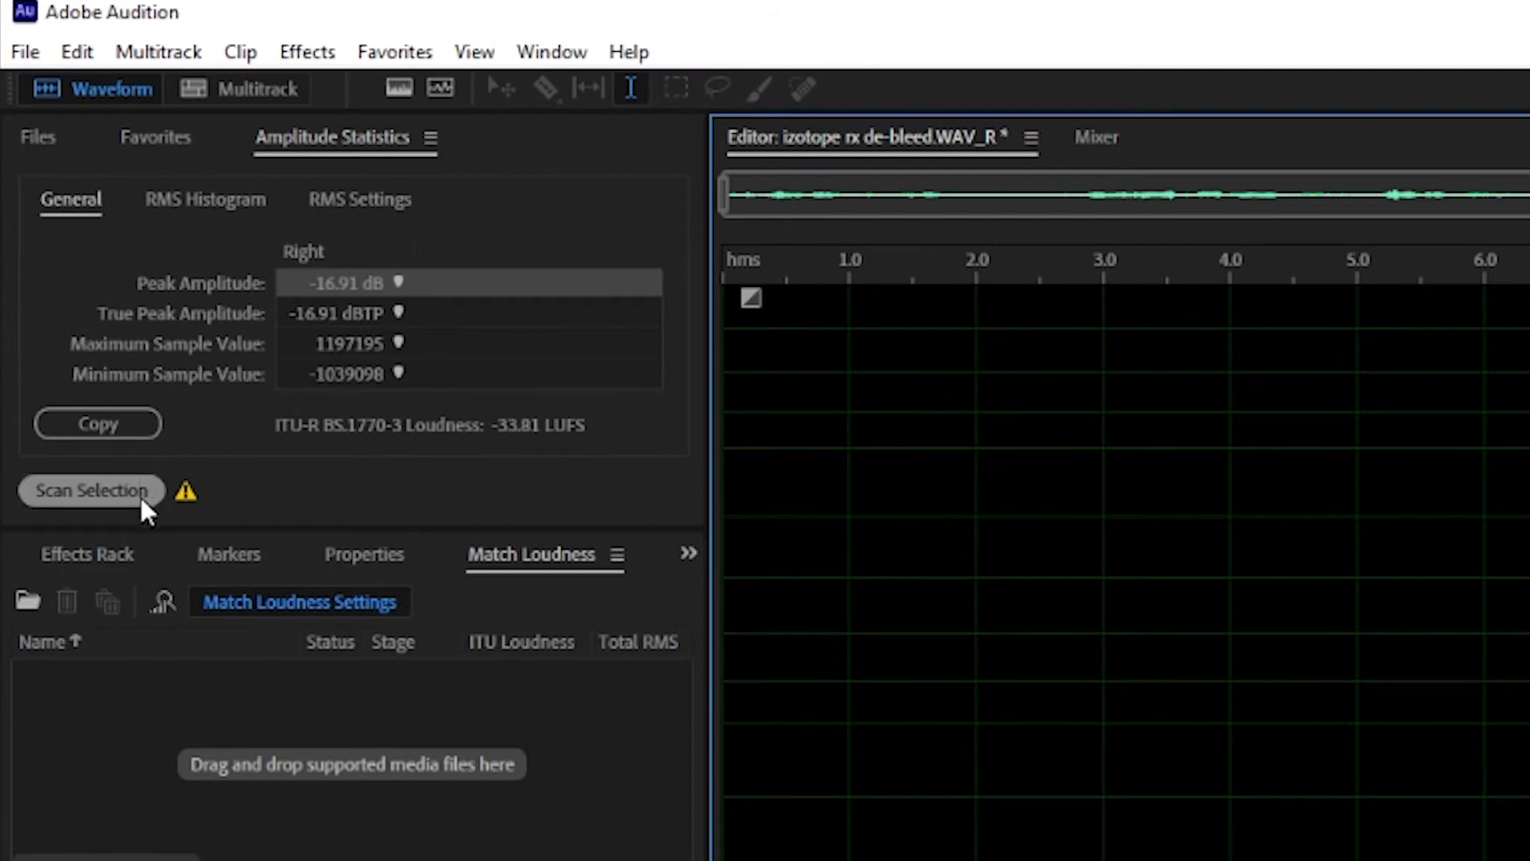
{"action": "left_click", "coordinate": [141, 492]}
Save the boosted right track as a new WAV file, keeping the name and format.
{"action": "left_click", "coordinate": [837, 479]}
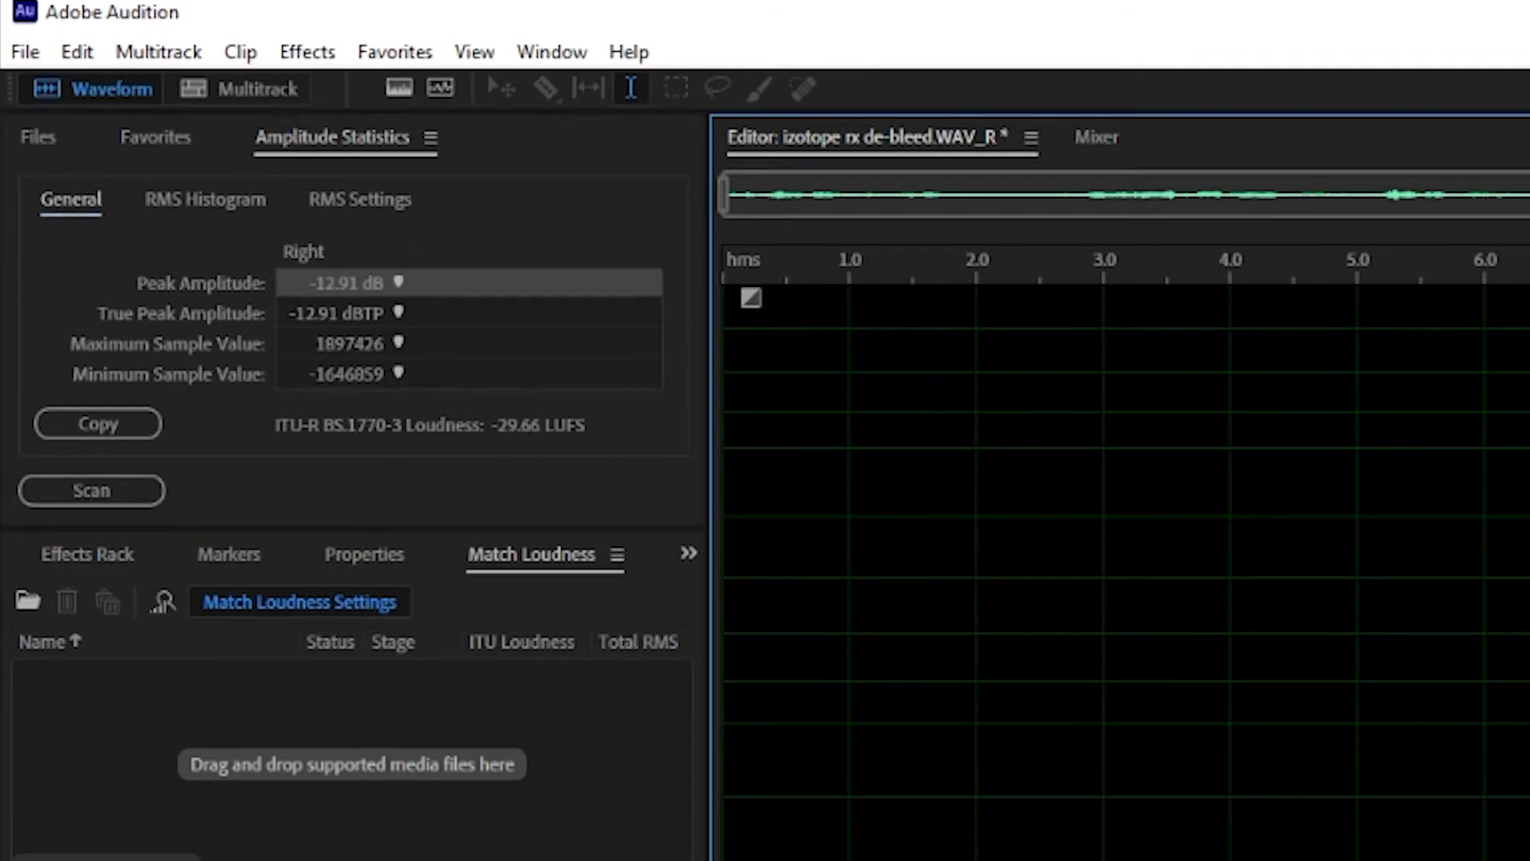
{"action": "left_click", "coordinate": [29, 136]}
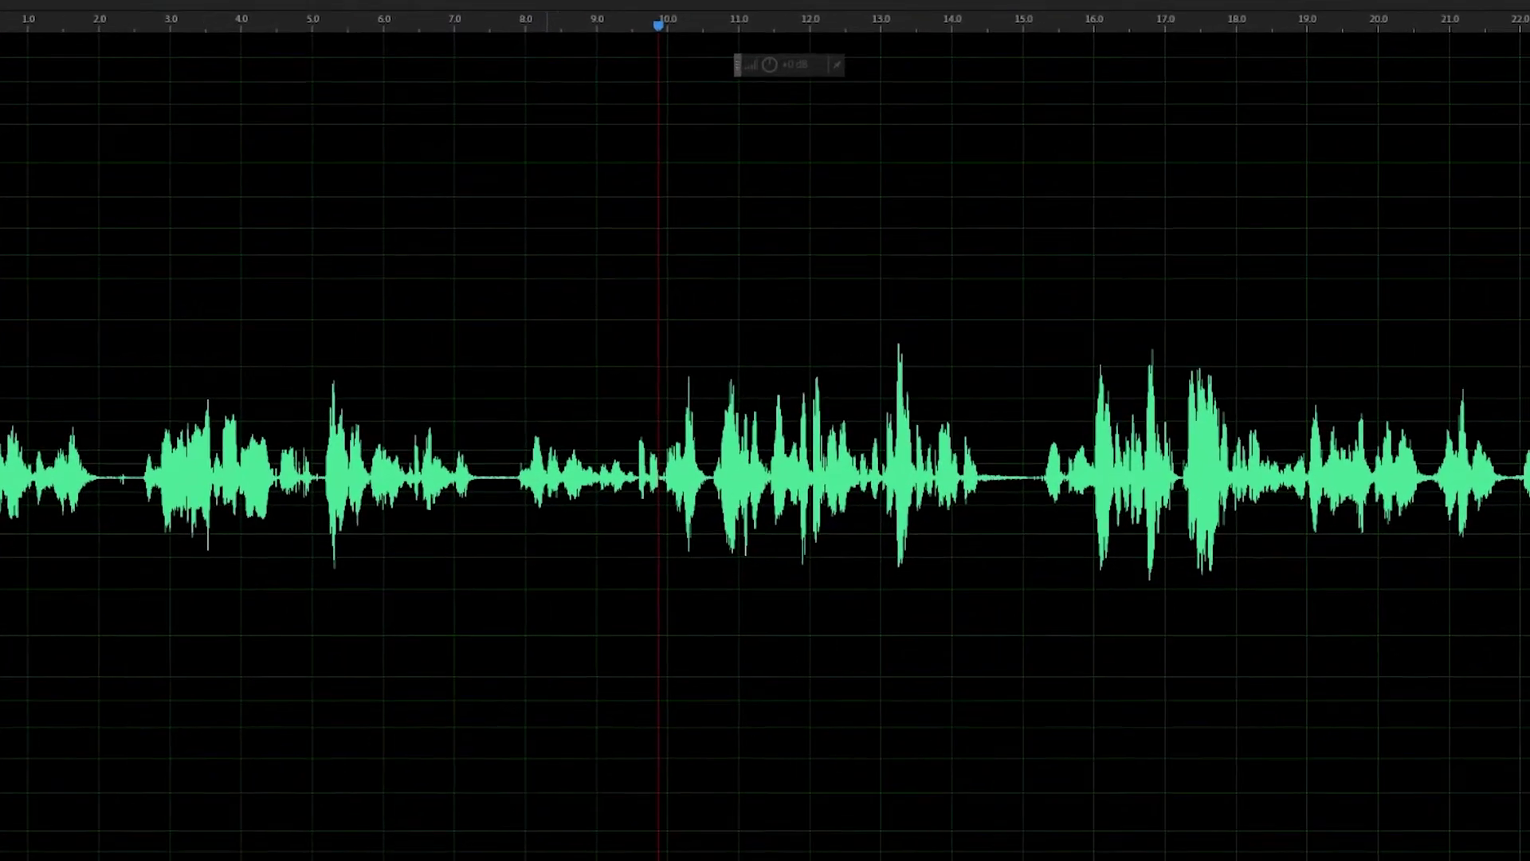
{"action": "key", "text": "ctrl+shift+s"}
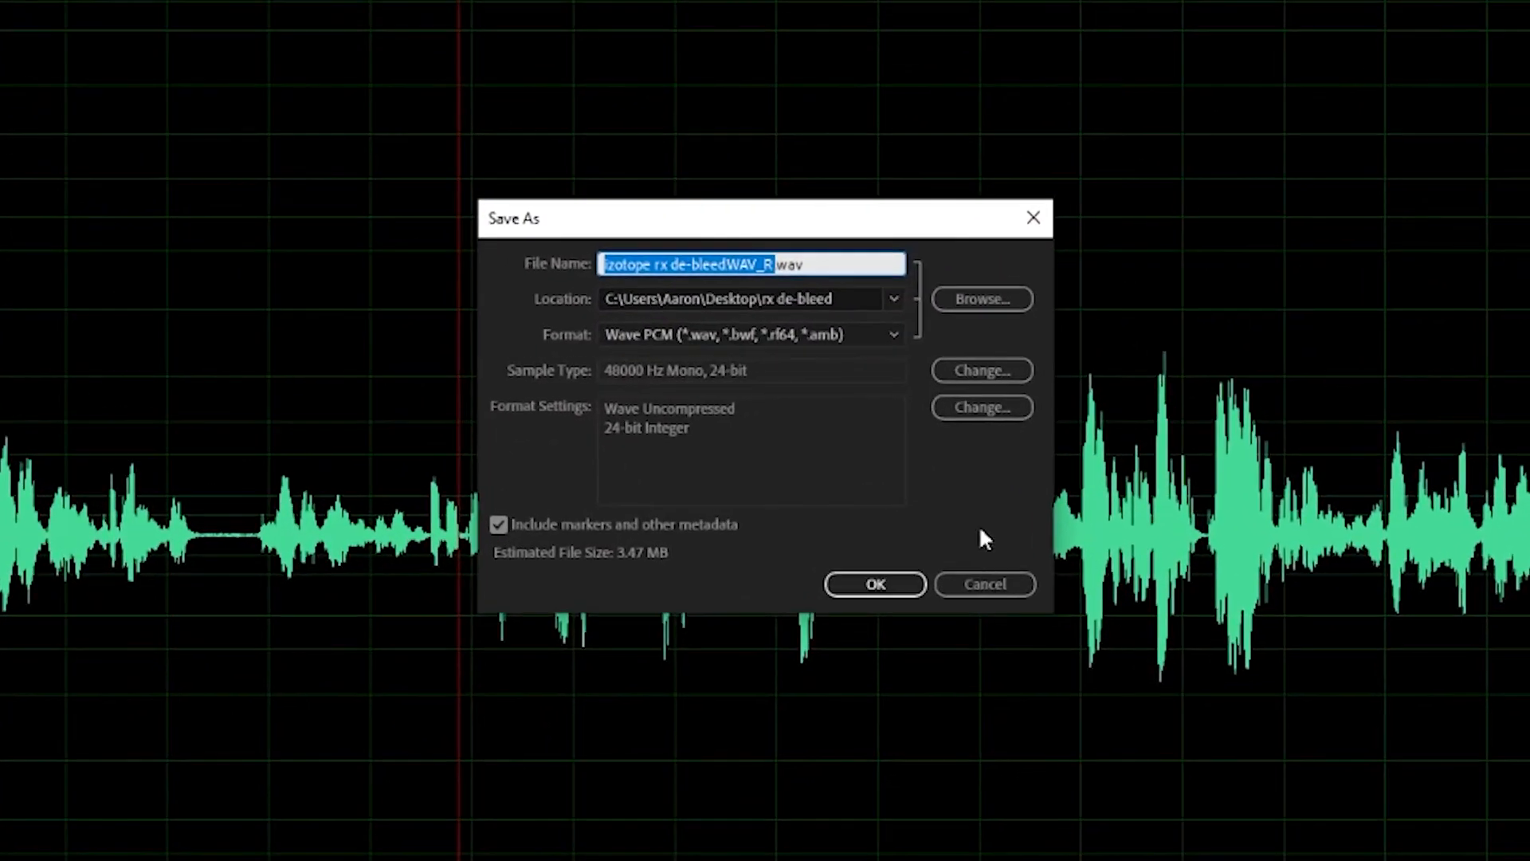
{"action": "left_click", "coordinate": [856, 586]}
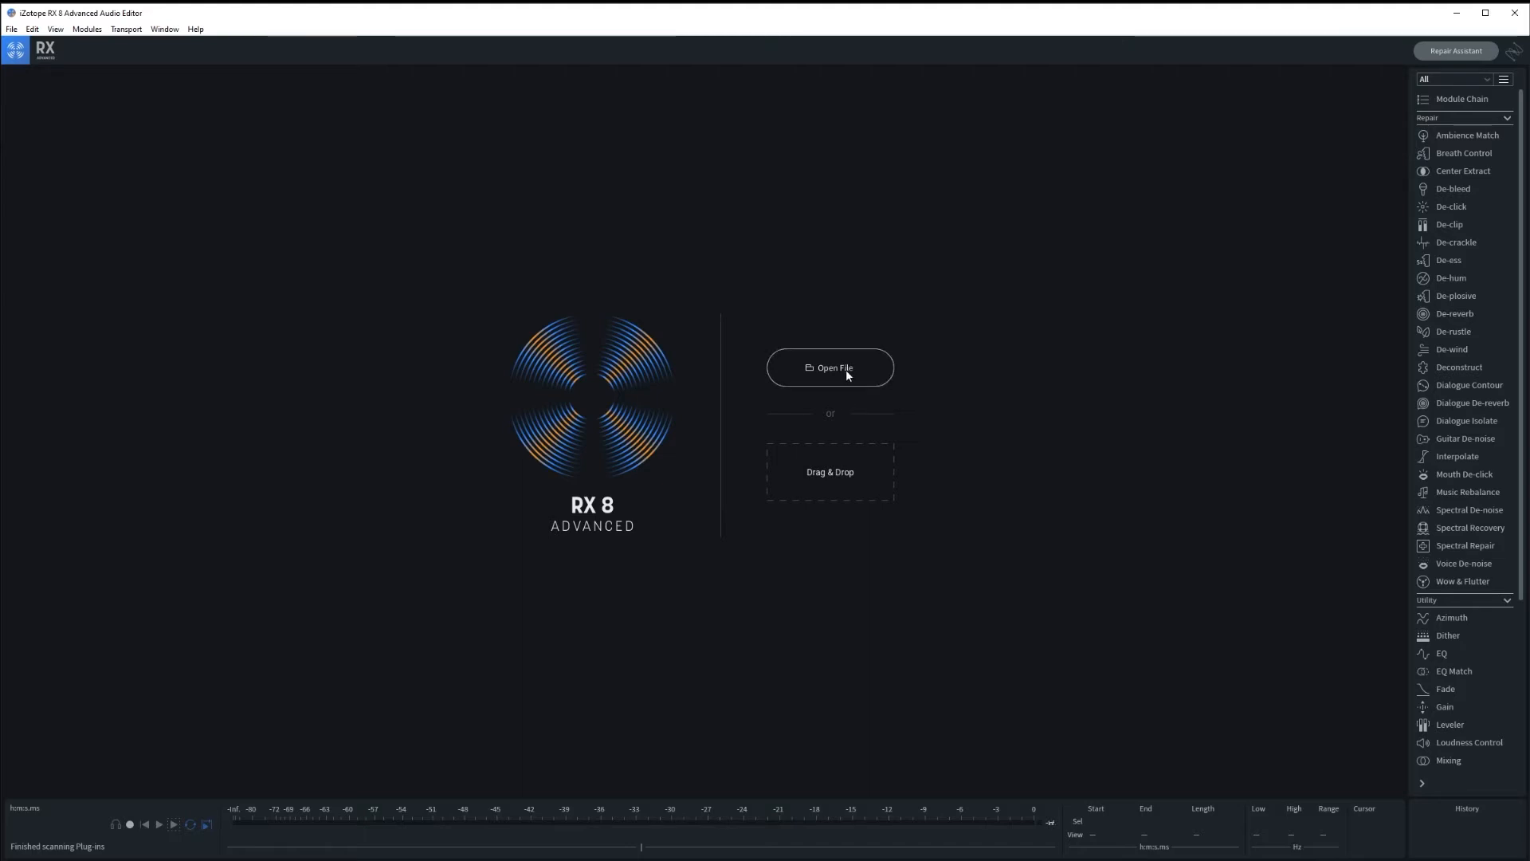
Browse to the rx de-bleed folder and load both the WAV_L and WAV_R files into RX 8.
{"action": "left_click", "coordinate": [838, 381]}
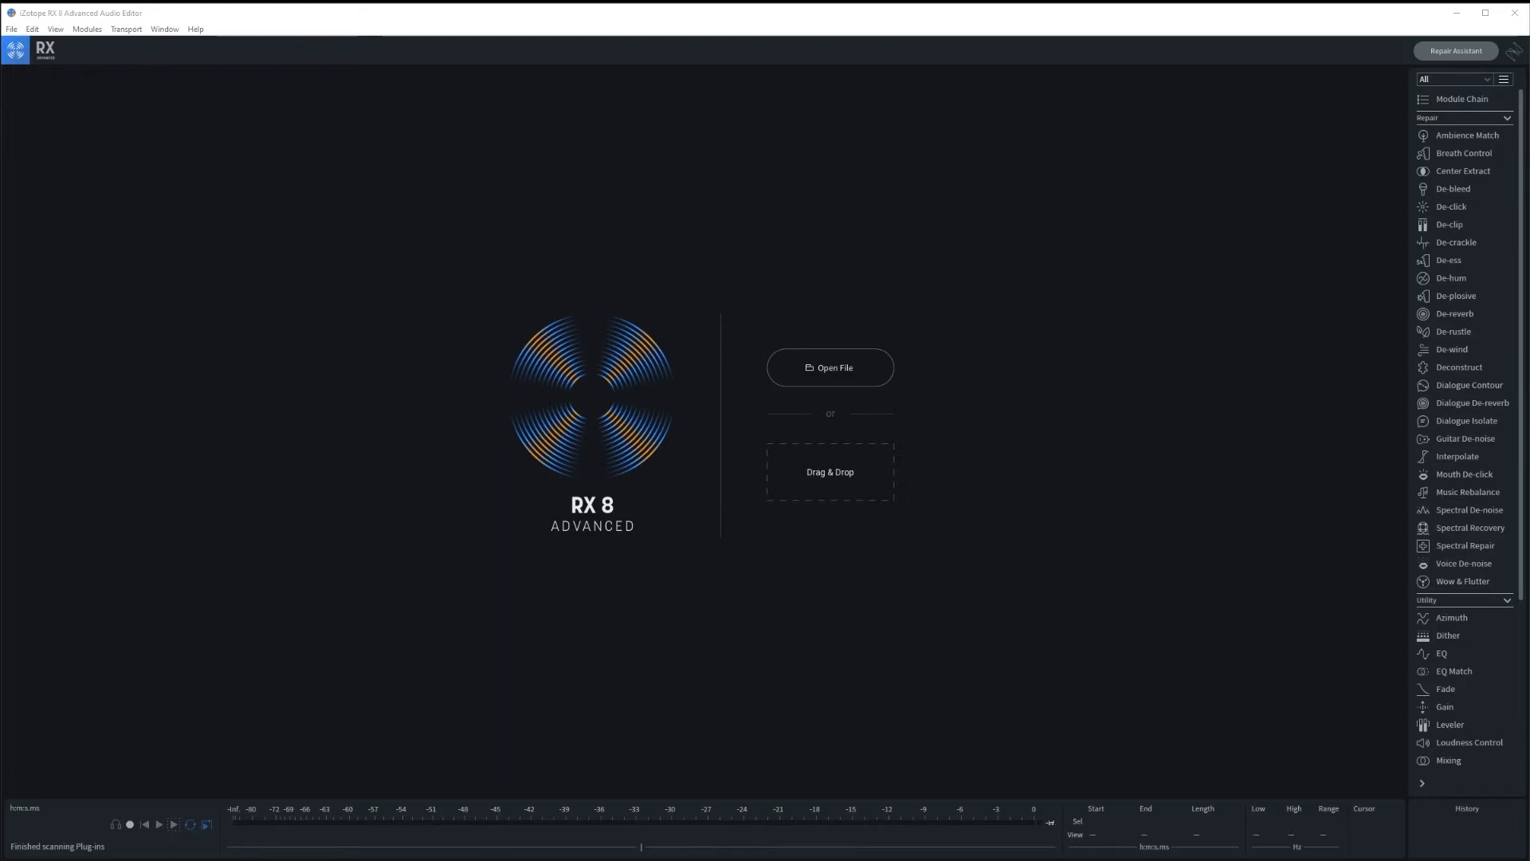
{"action": "left_click", "coordinate": [844, 376]}
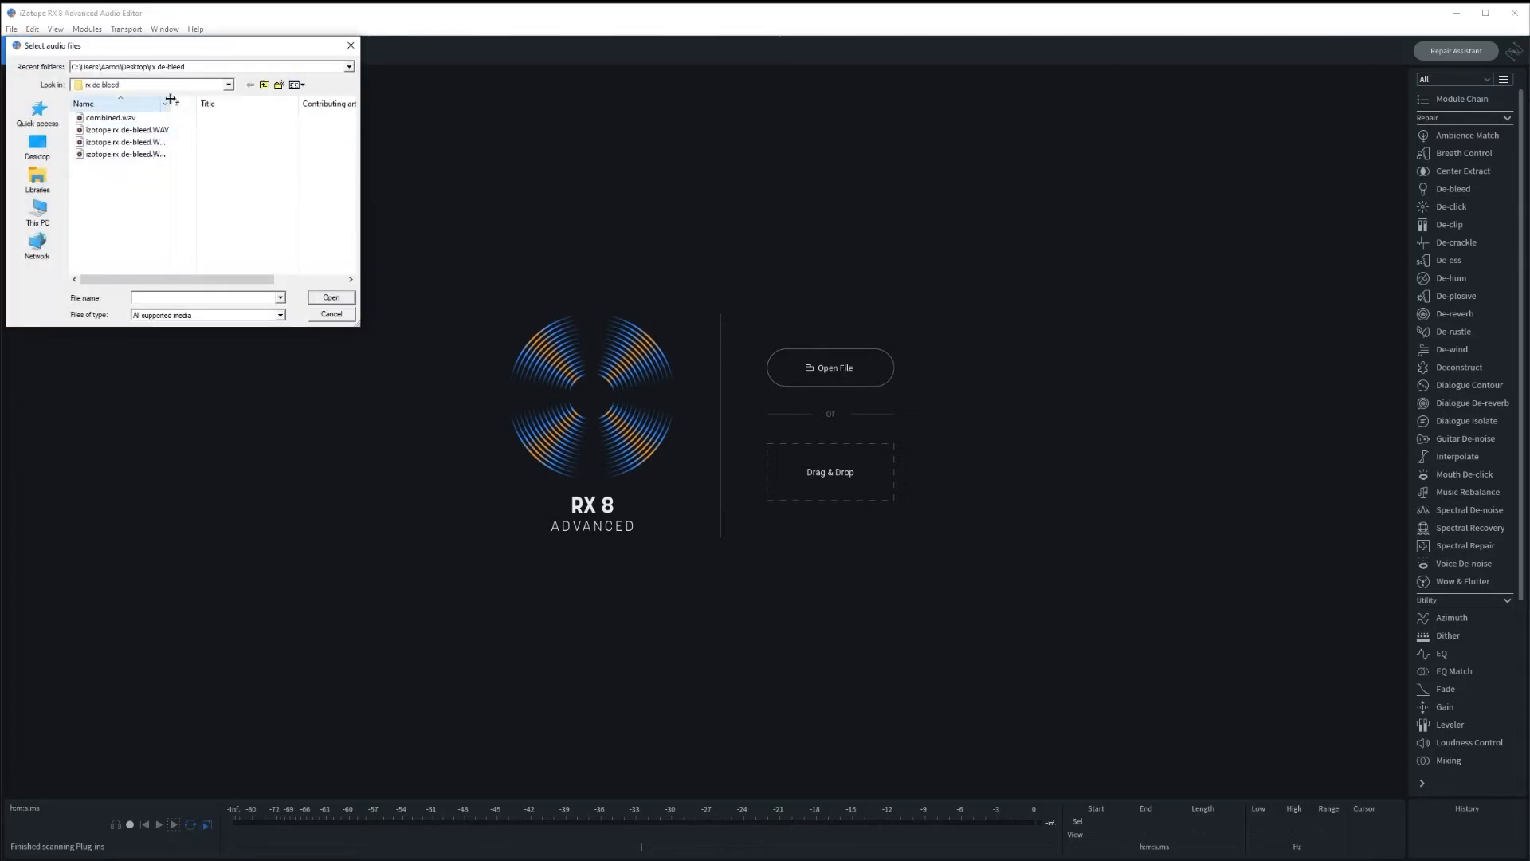
{"action": "left_click_drag", "start_coordinate": [172, 104], "coordinate": [235, 103]}
{"action": "left_click", "coordinate": [167, 142]}
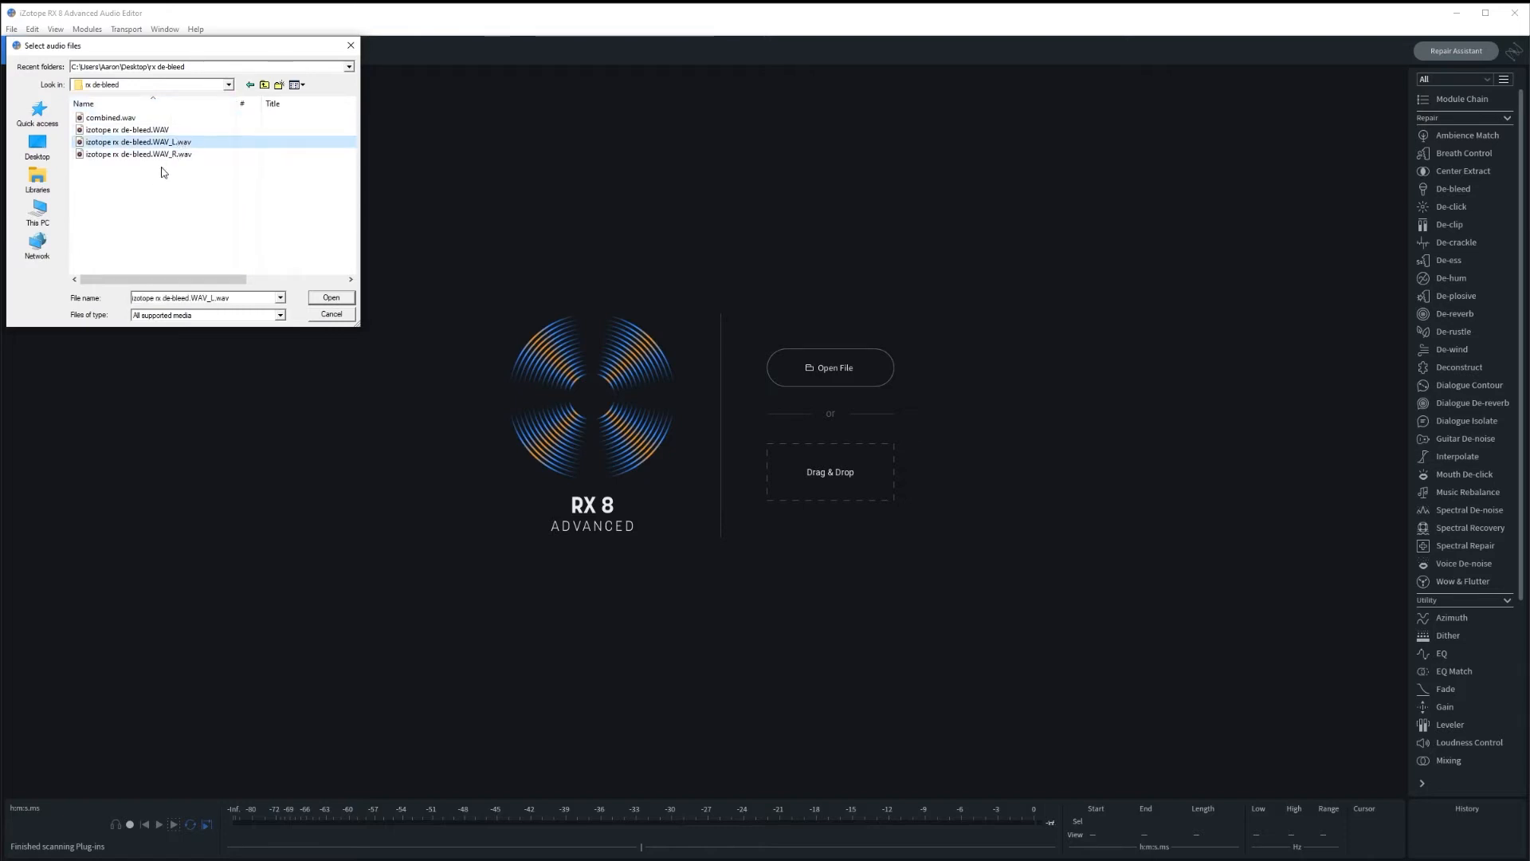
{"action": "left_click", "coordinate": [159, 155], "text": "shift"}
{"action": "left_click", "coordinate": [323, 296]}
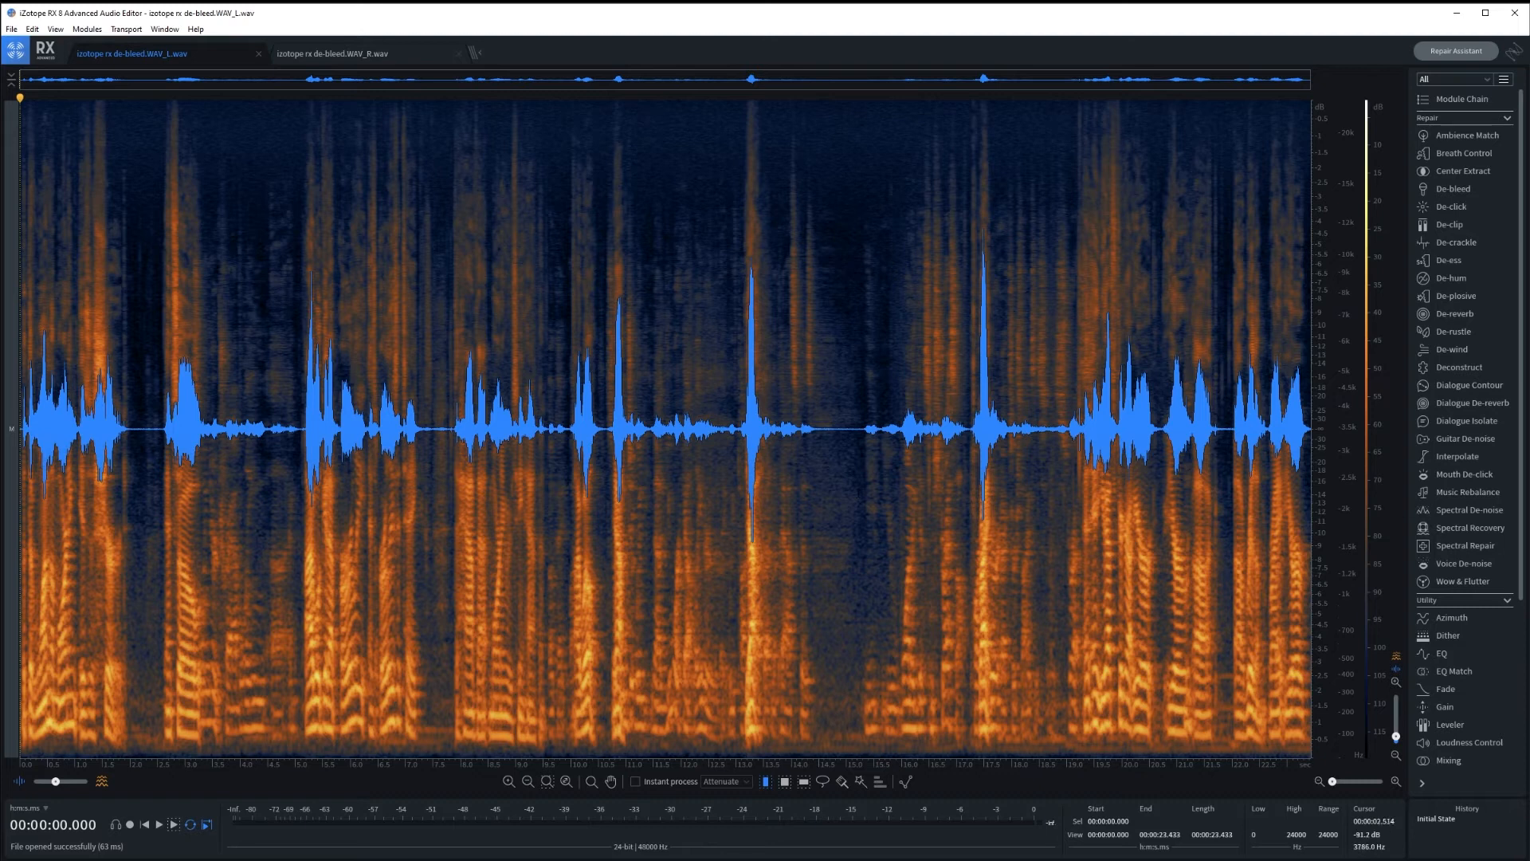
{"action": "key", "text": "space"}
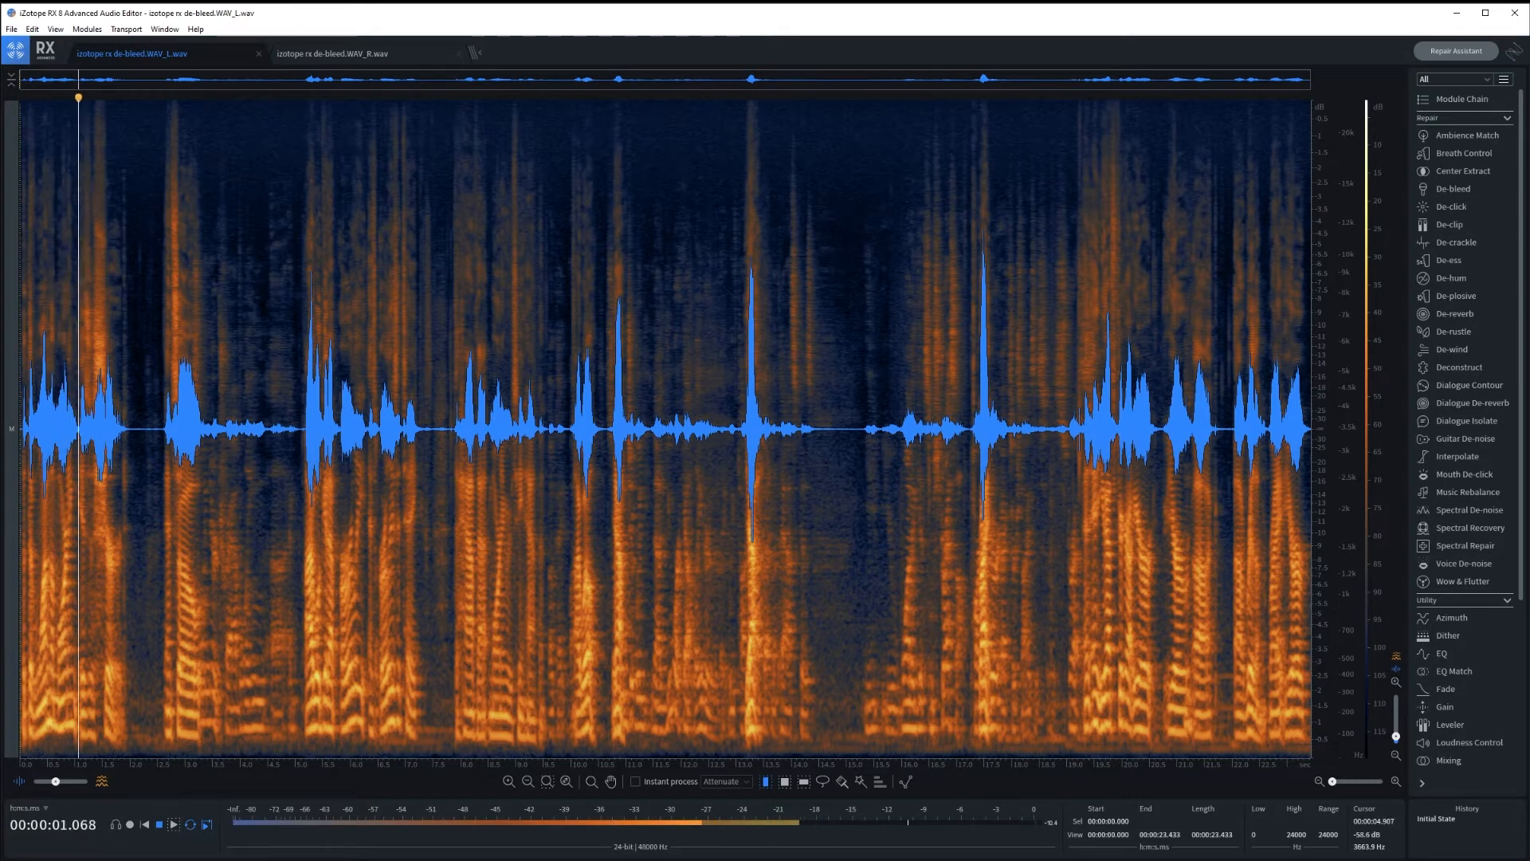
{"action": "key", "text": "space"}
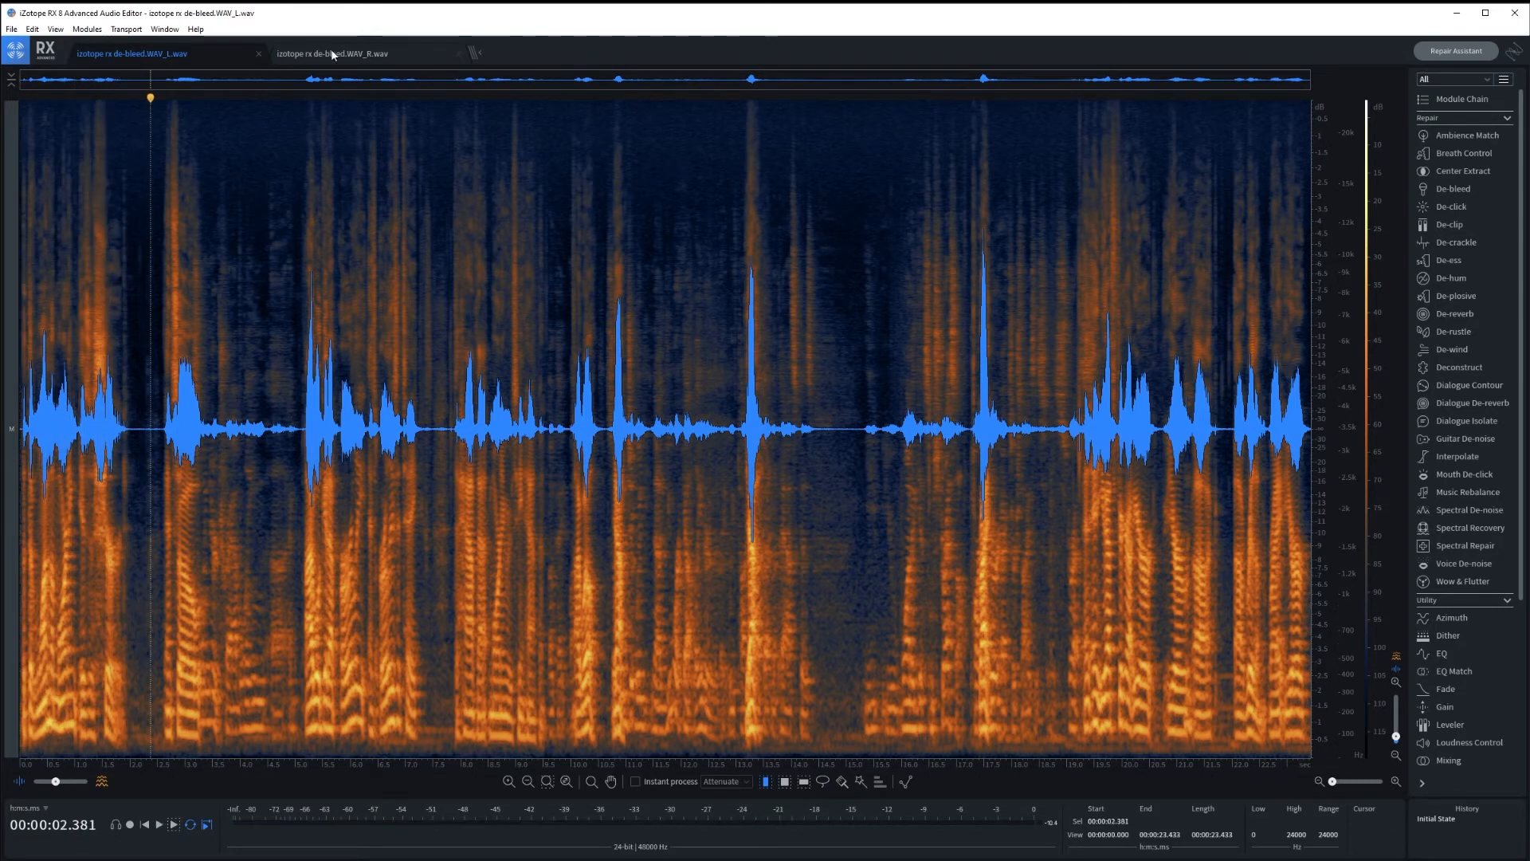
{"action": "left_click", "coordinate": [335, 54]}
{"action": "key", "text": "space"}
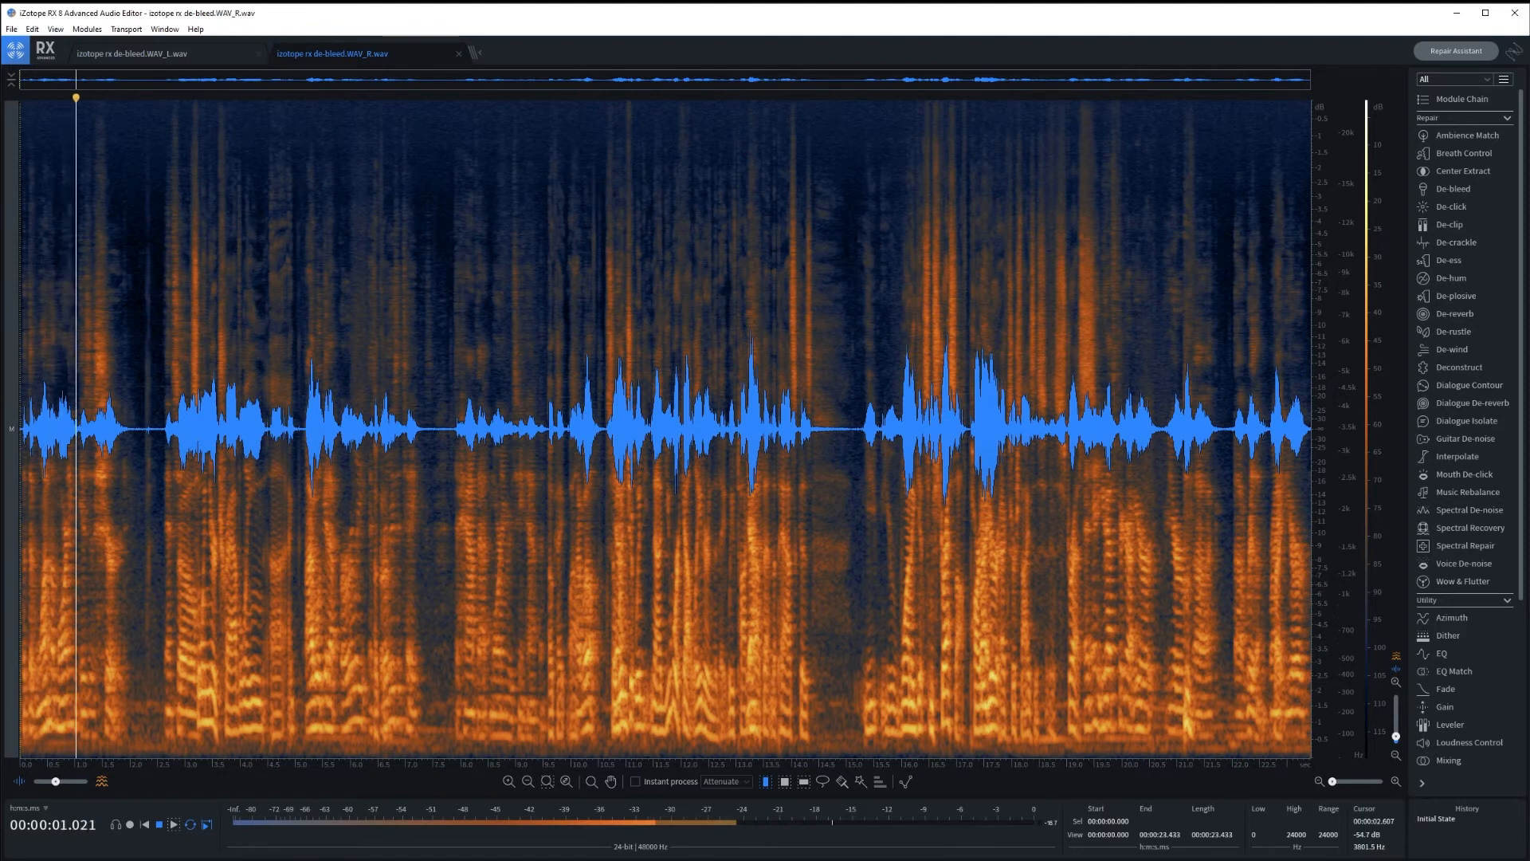
{"action": "key", "text": "space"}
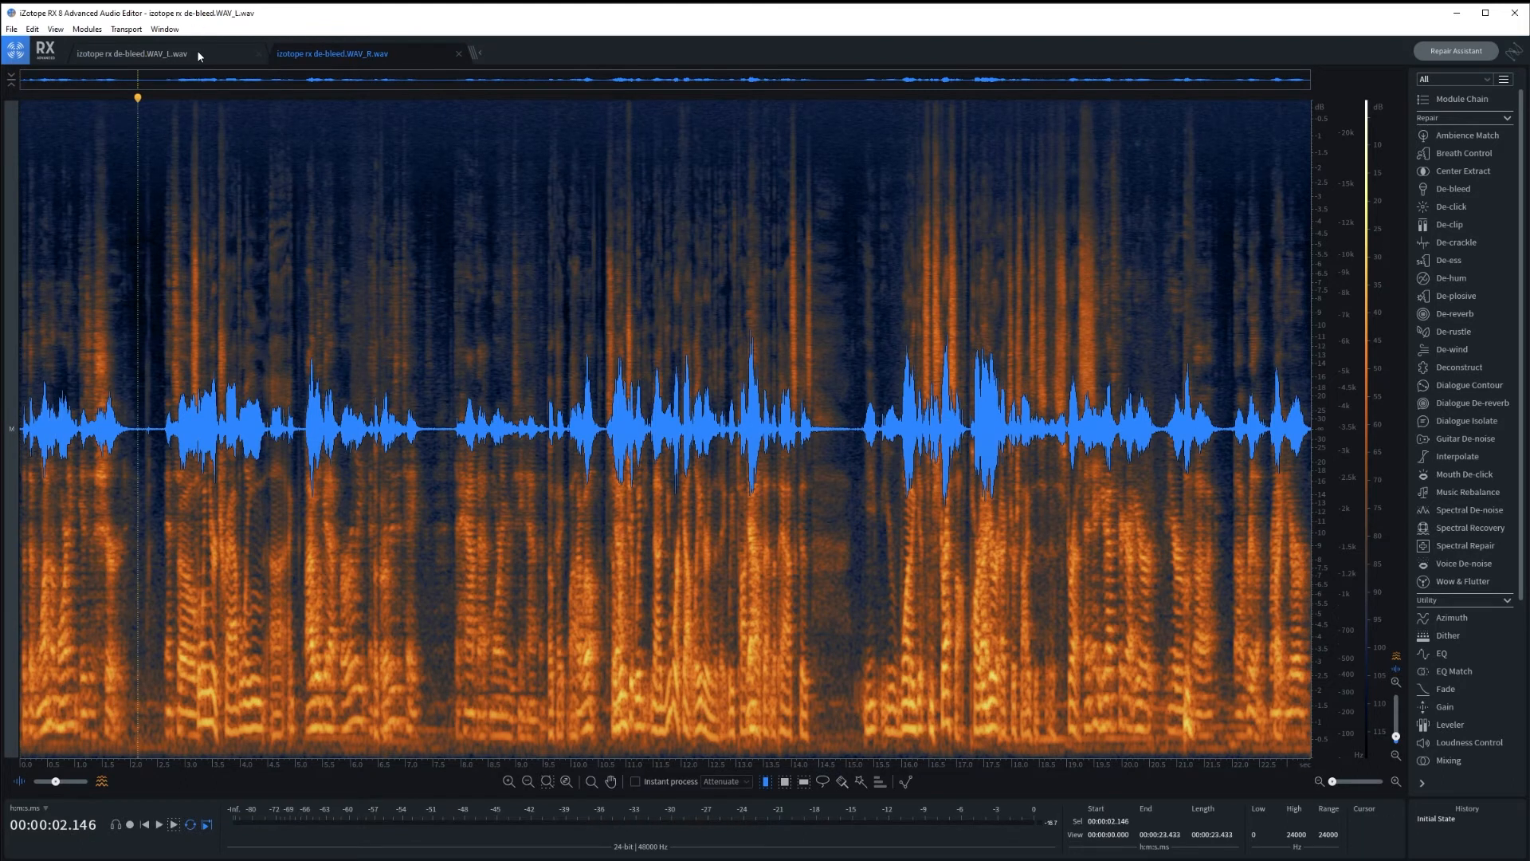
{"action": "left_click", "coordinate": [198, 50]}
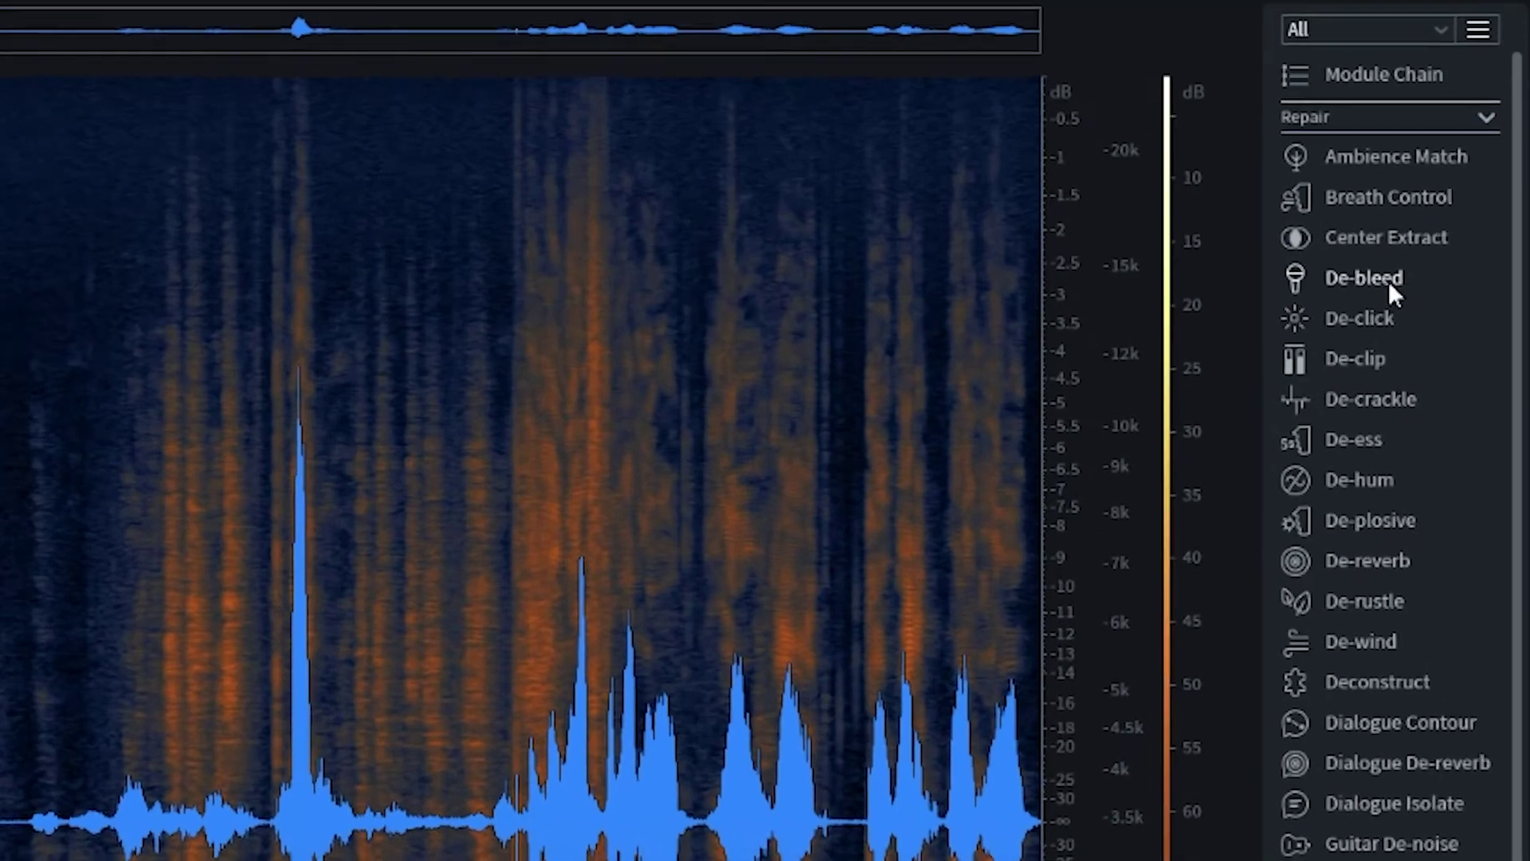
In De-bleed, choose WAV_R as the bleed source track for the left track.
{"action": "left_click", "coordinate": [1458, 191]}
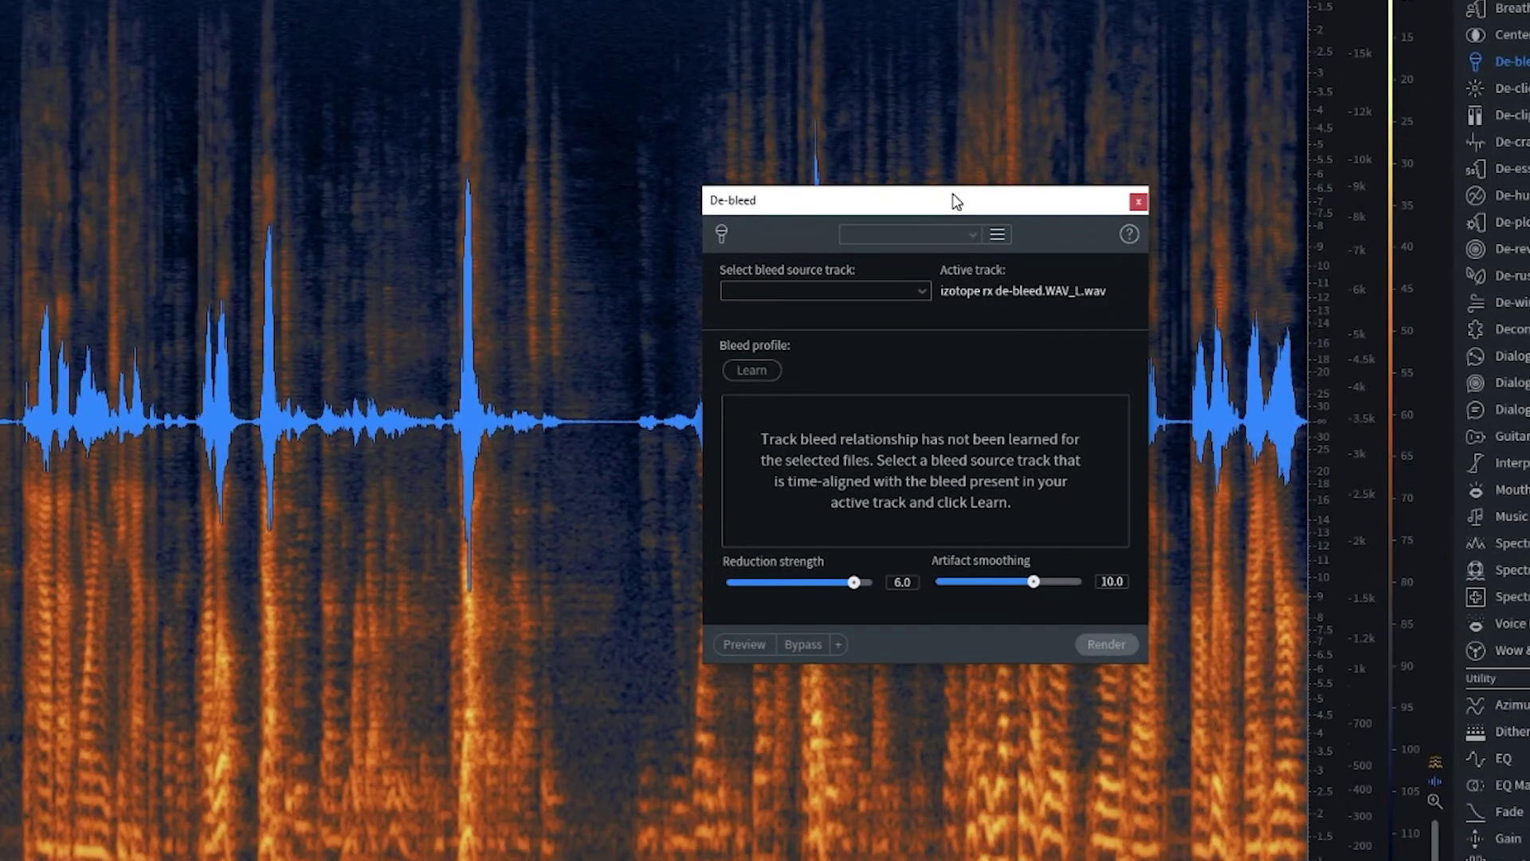
{"action": "left_click_drag", "start_coordinate": [954, 200], "coordinate": [986, 145]}
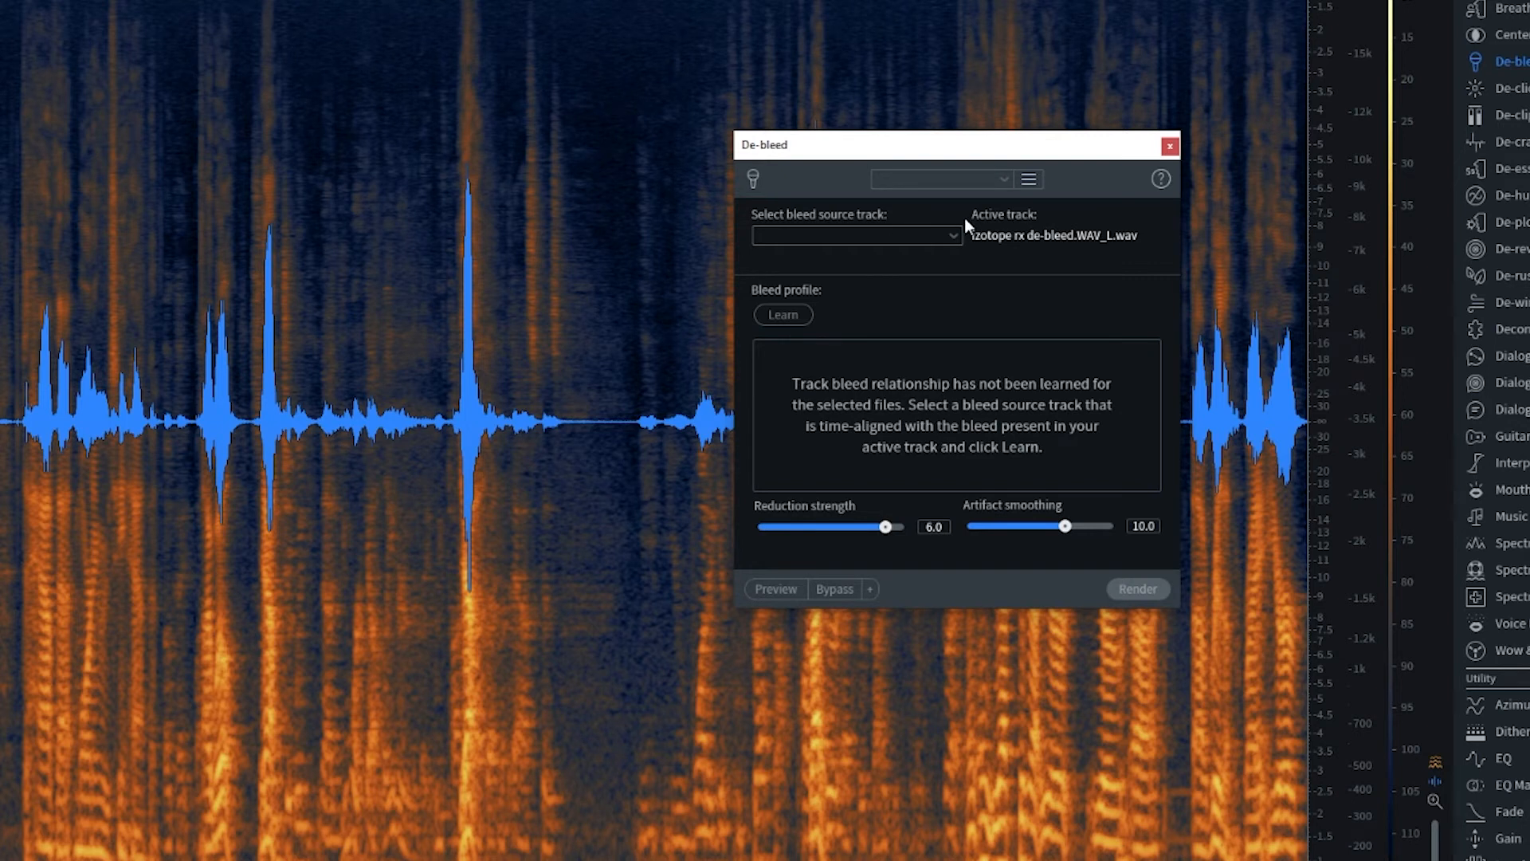
{"action": "left_click", "coordinate": [949, 231]}
{"action": "left_click", "coordinate": [886, 277]}
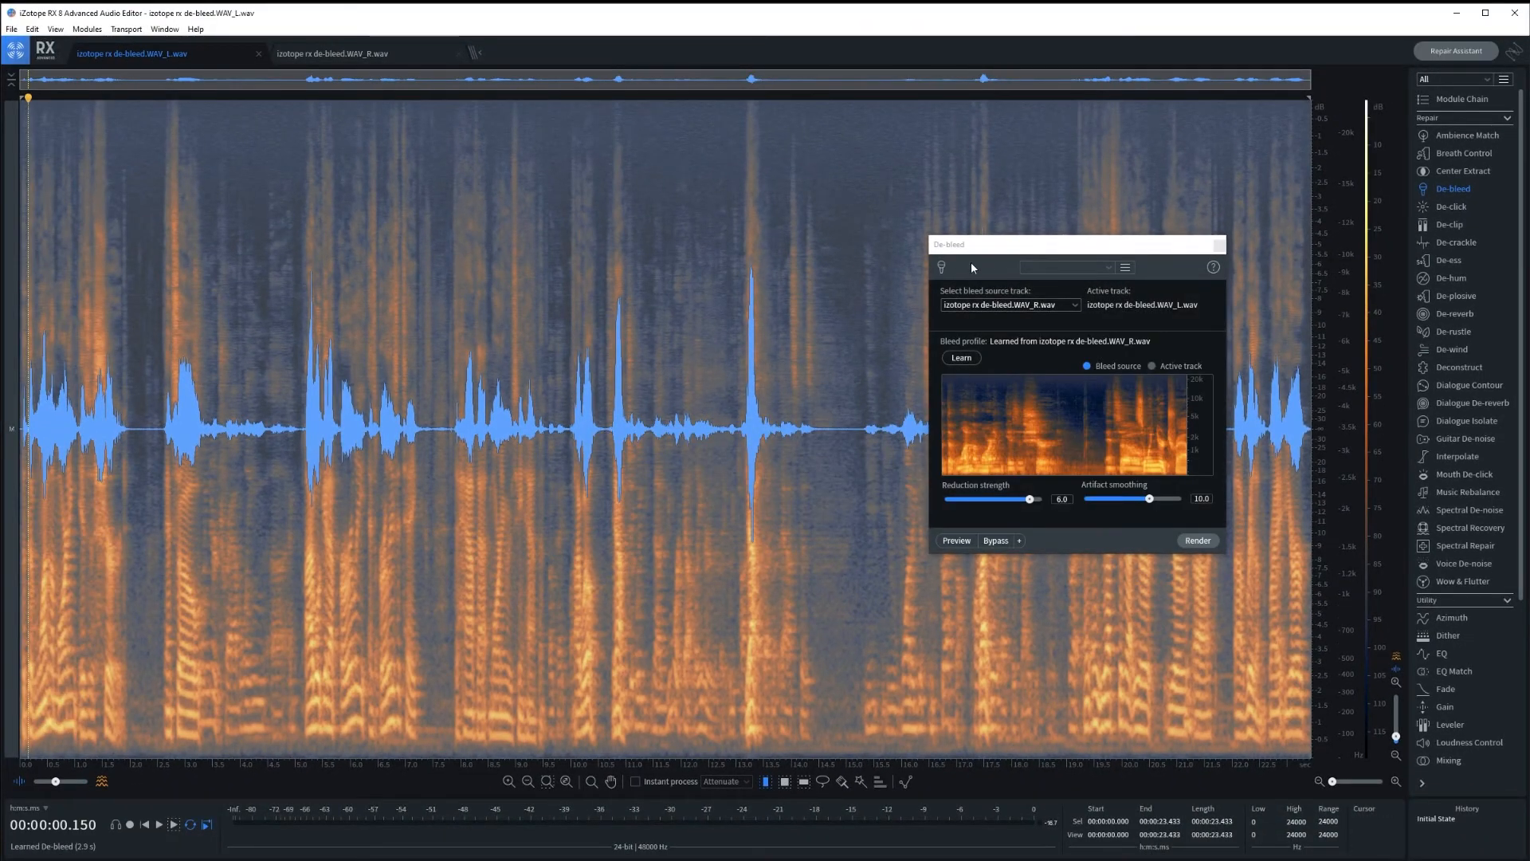
{"action": "mouse_move", "coordinate": [1015, 247]}
{"action": "left_mouse_down"}
{"action": "mouse_move", "coordinate": [881, 324]}
{"action": "mouse_move", "coordinate": [1008, 265]}
{"action": "left_mouse_up"}
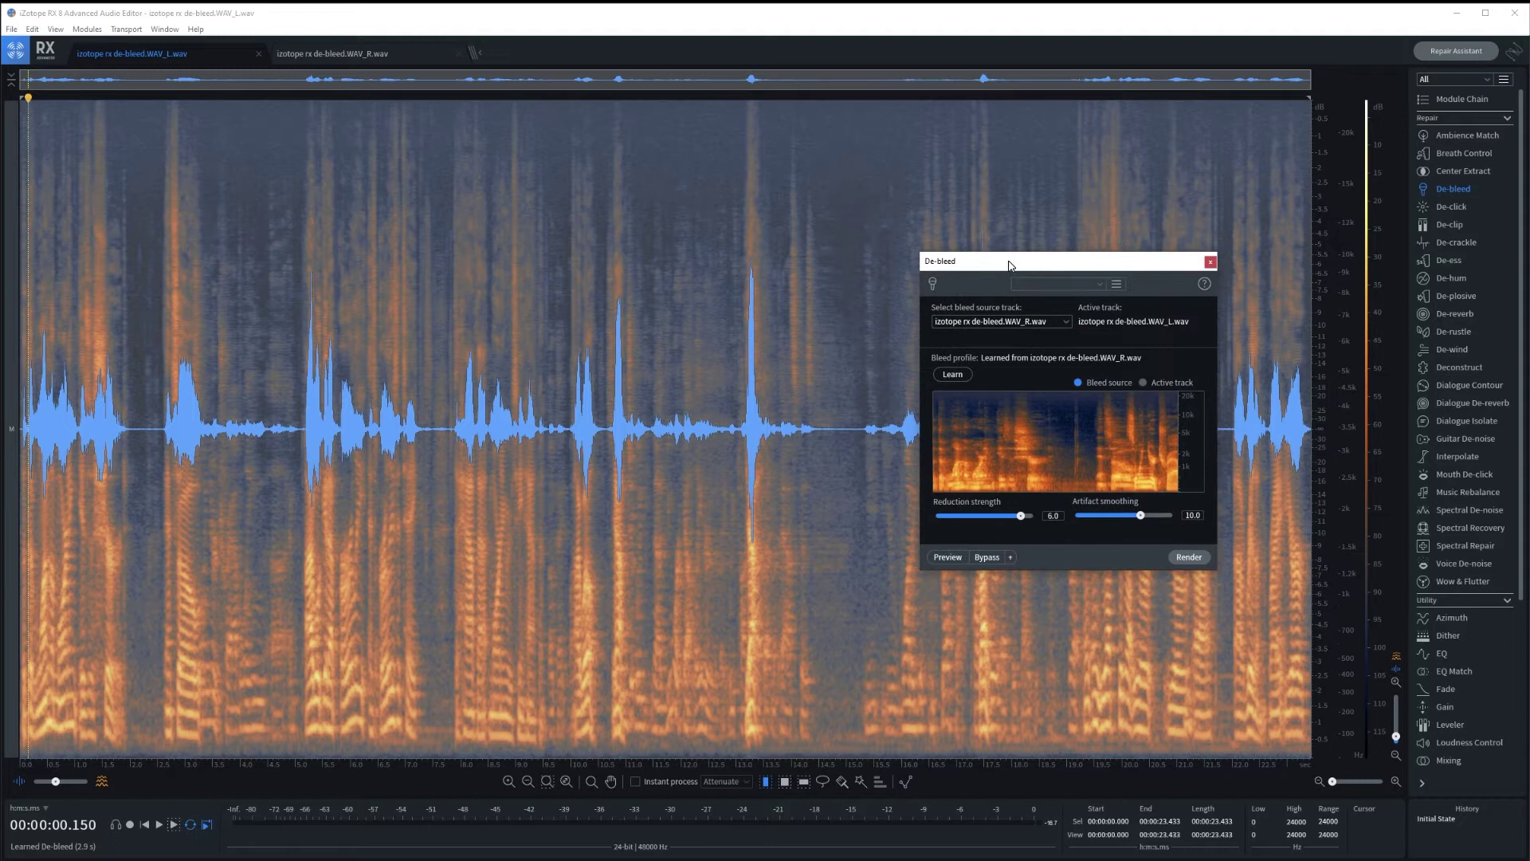
{"action": "left_click", "coordinate": [1053, 516]}
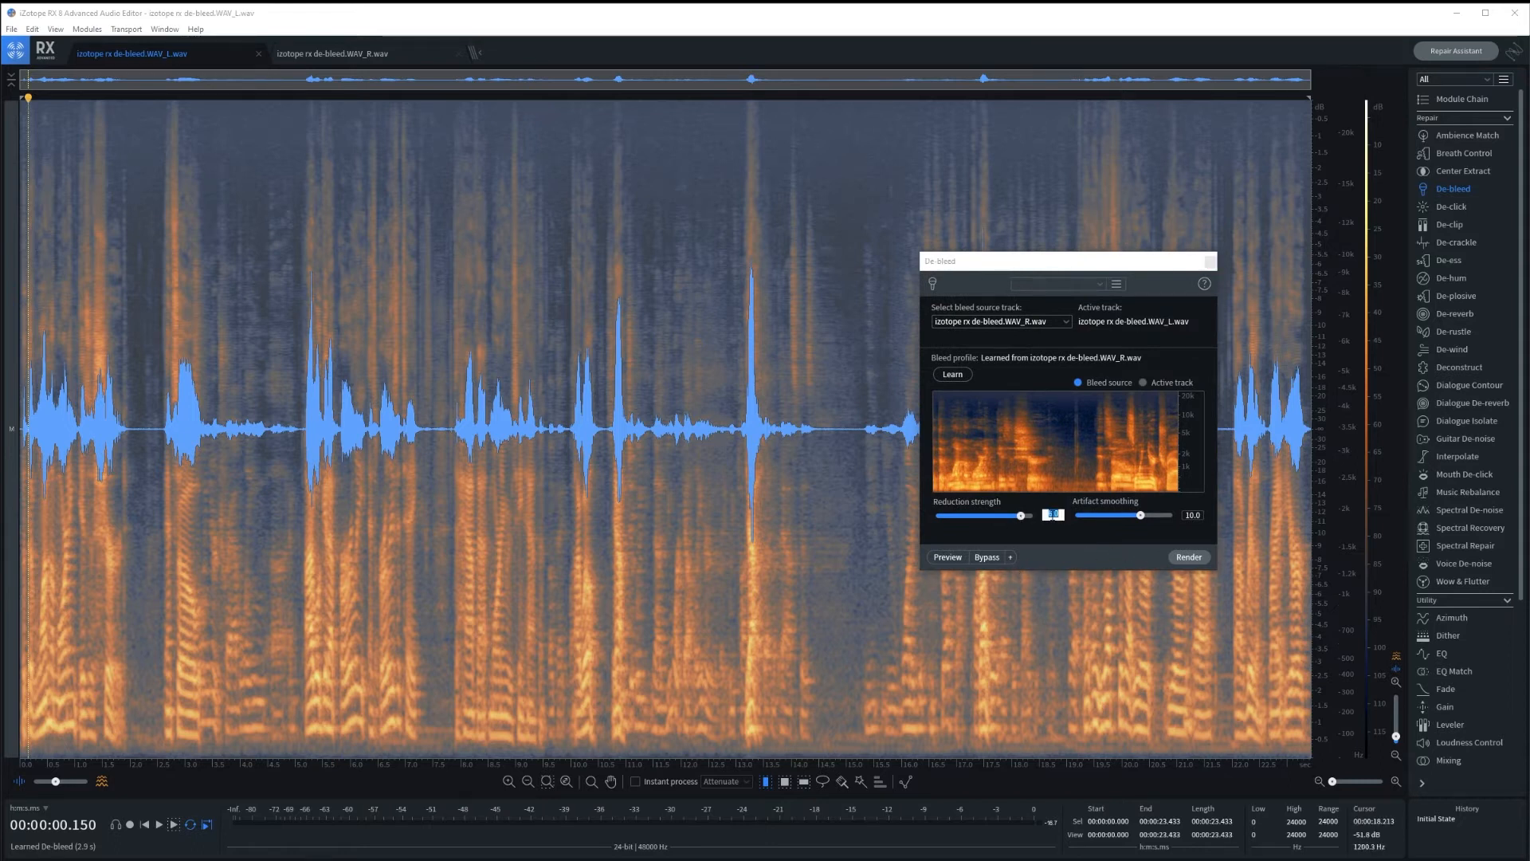
{"action": "type", "text": "2"}
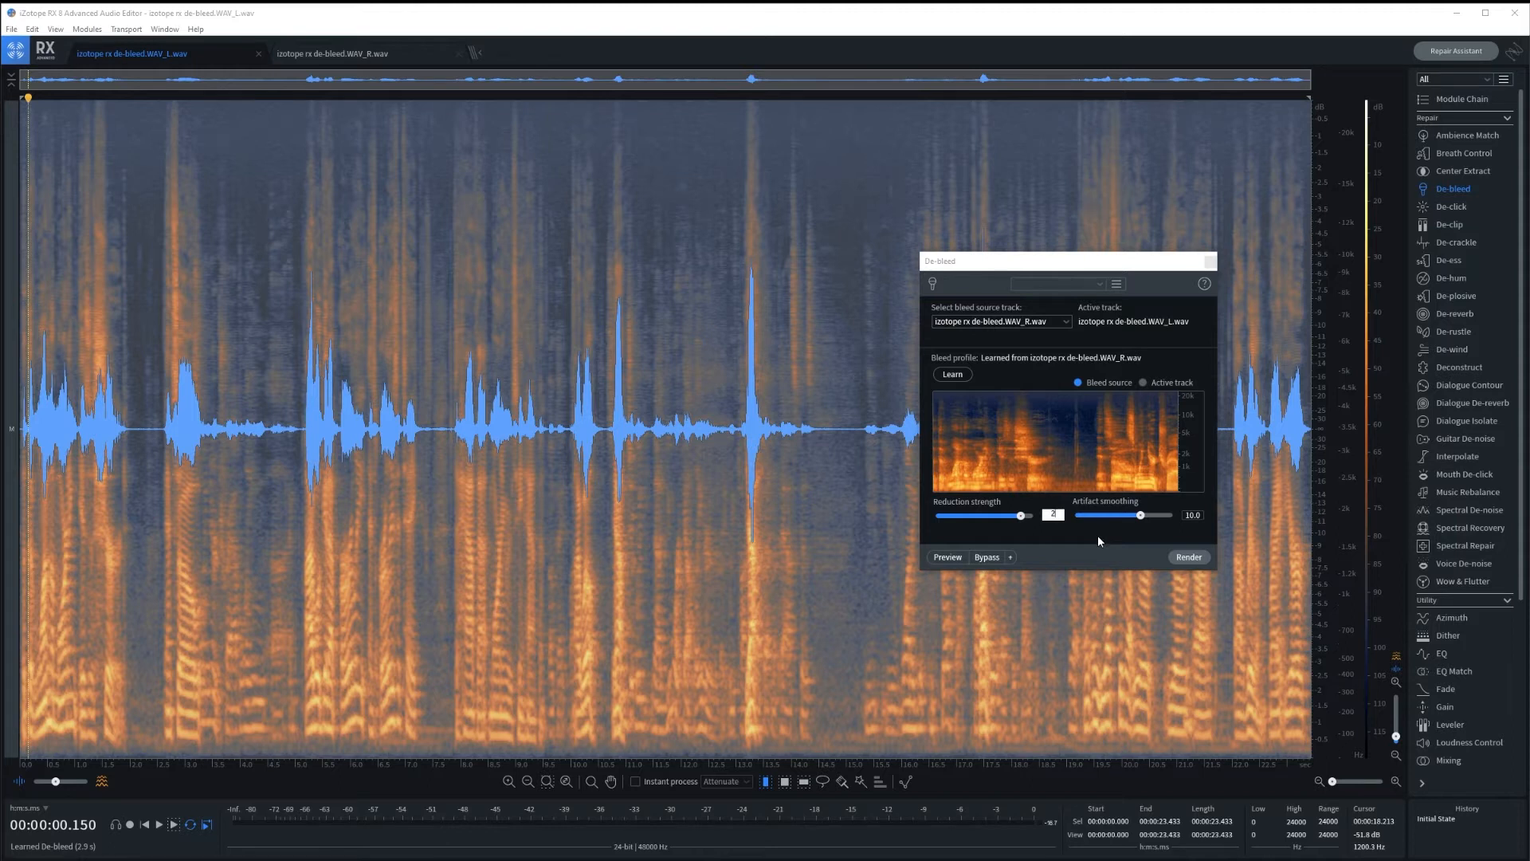
Commit reduction strength 2.0 and artifact smoothing 15.0, then preview the result.
{"action": "key", "text": "Return"}
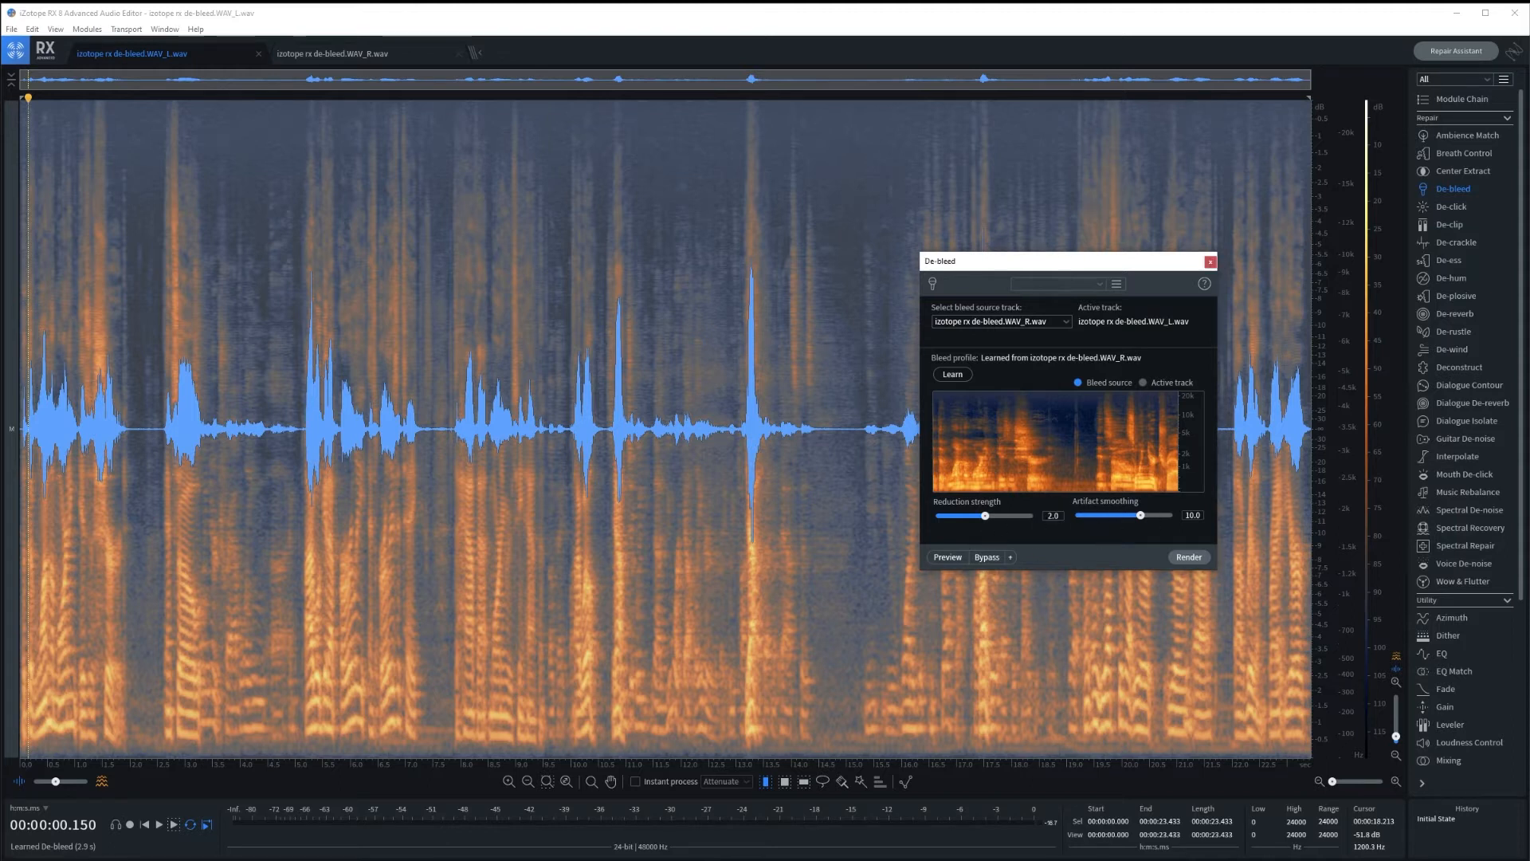
{"action": "left_click", "coordinate": [1192, 515]}
{"action": "type", "text": "15"}
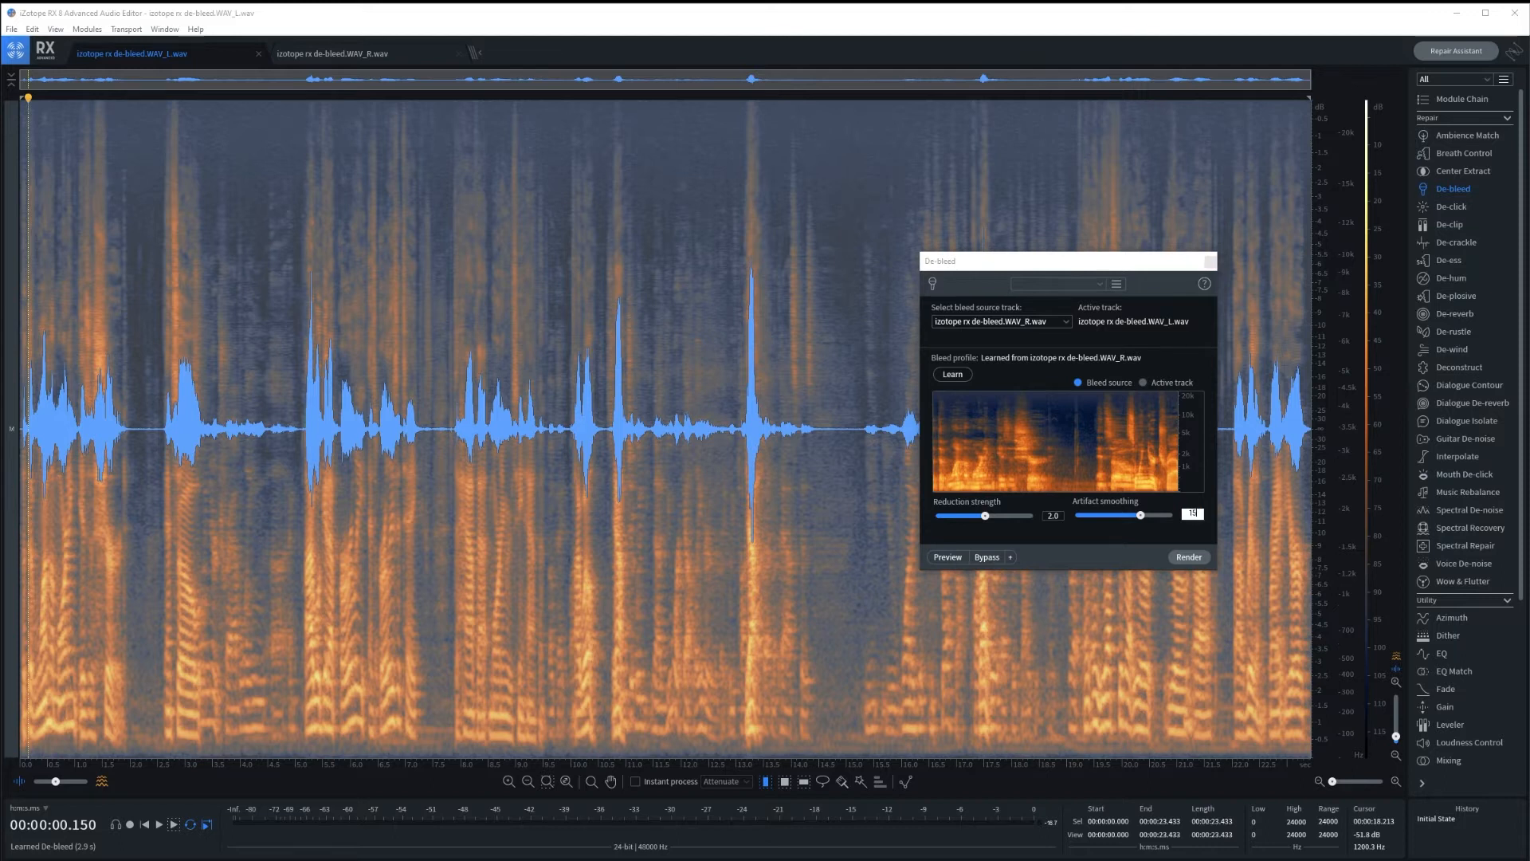
{"action": "key", "text": "Return"}
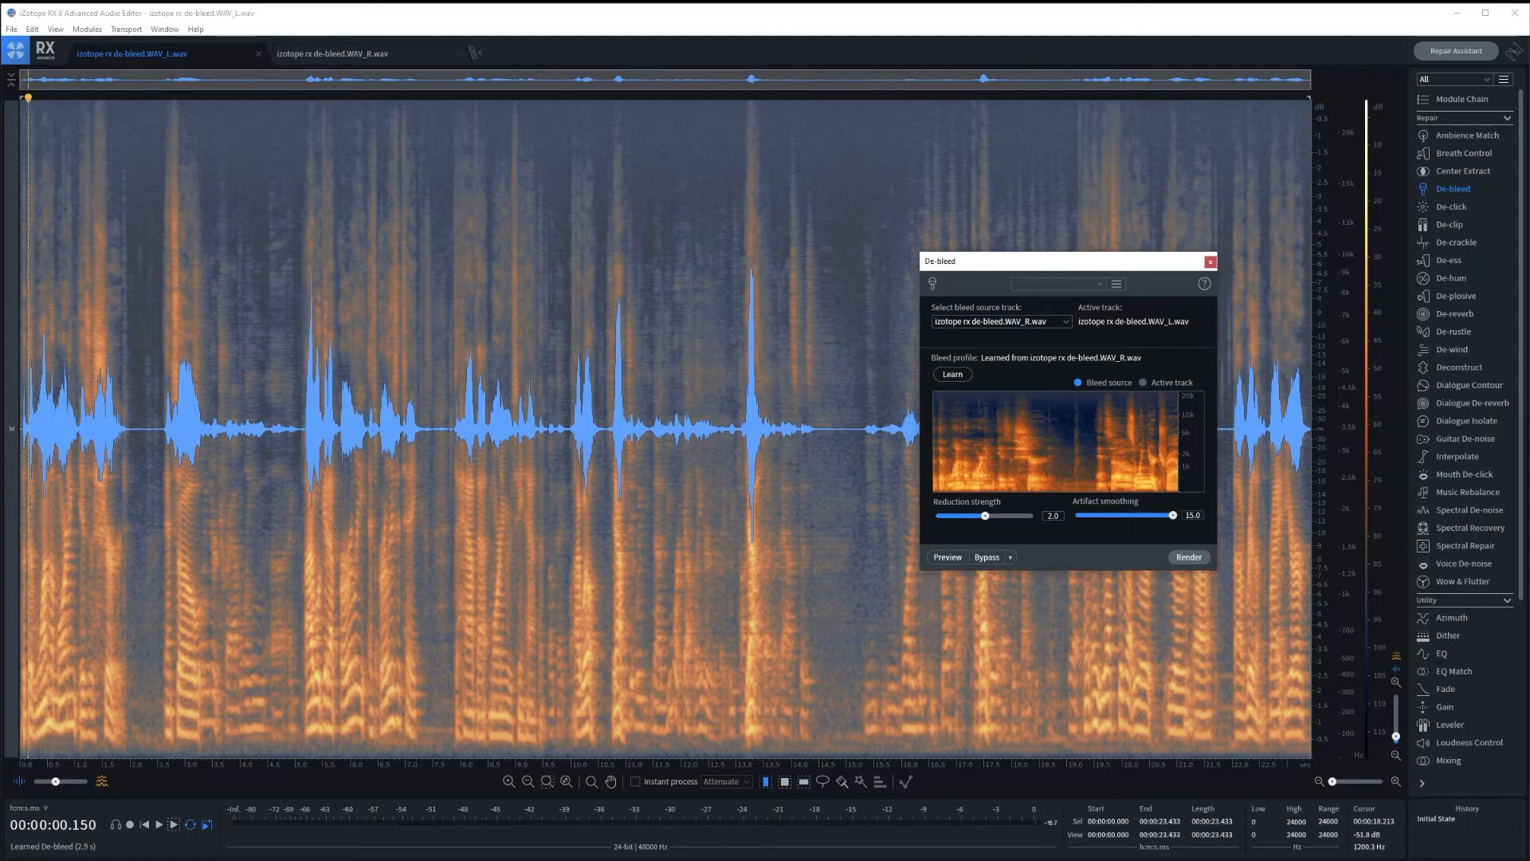
{"action": "left_click", "coordinate": [944, 559]}
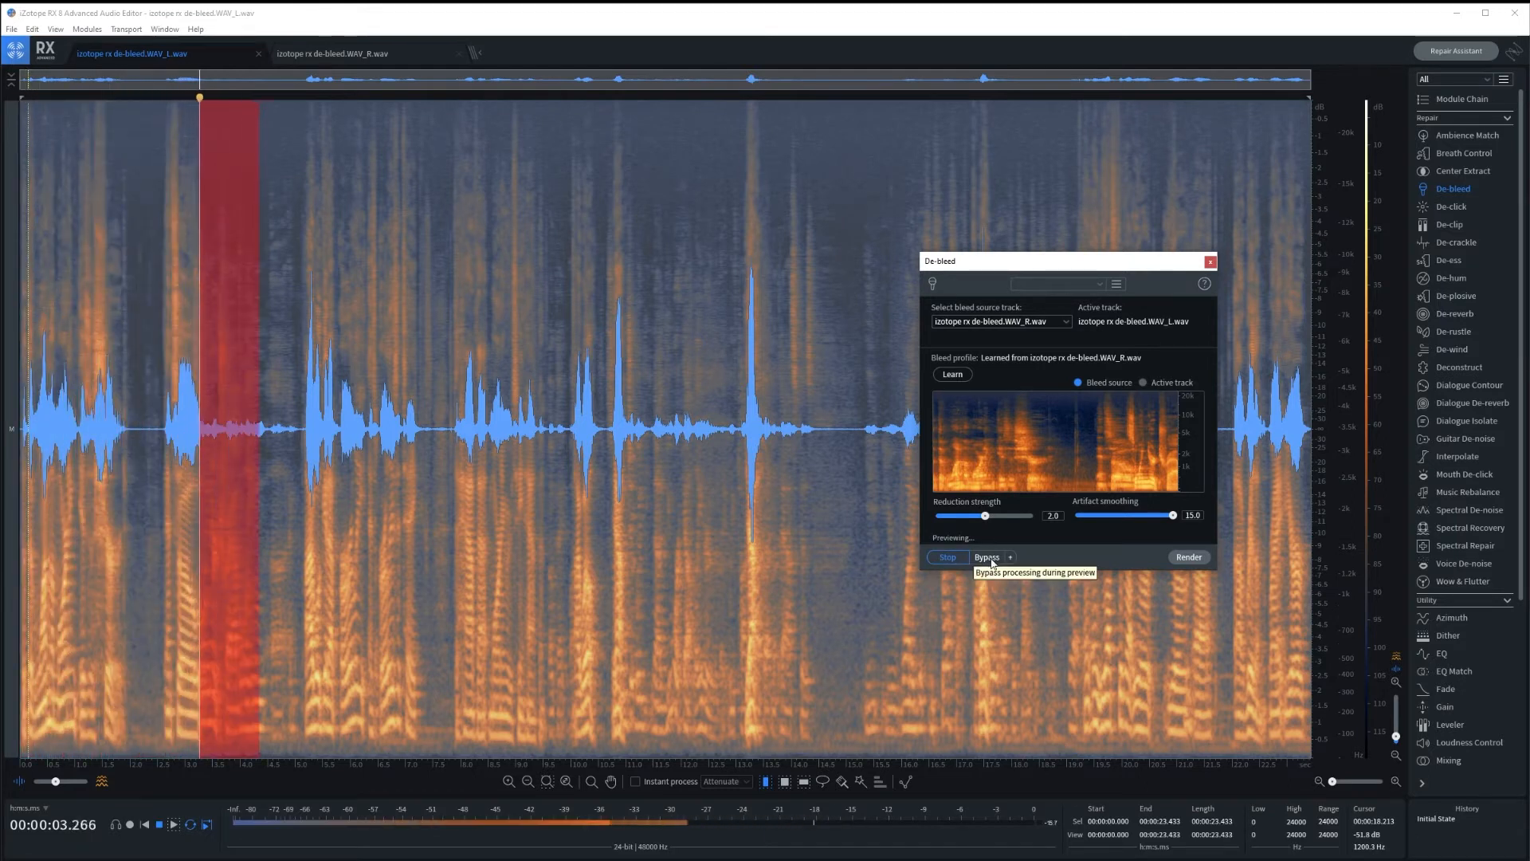
{"action": "key", "text": "space"}
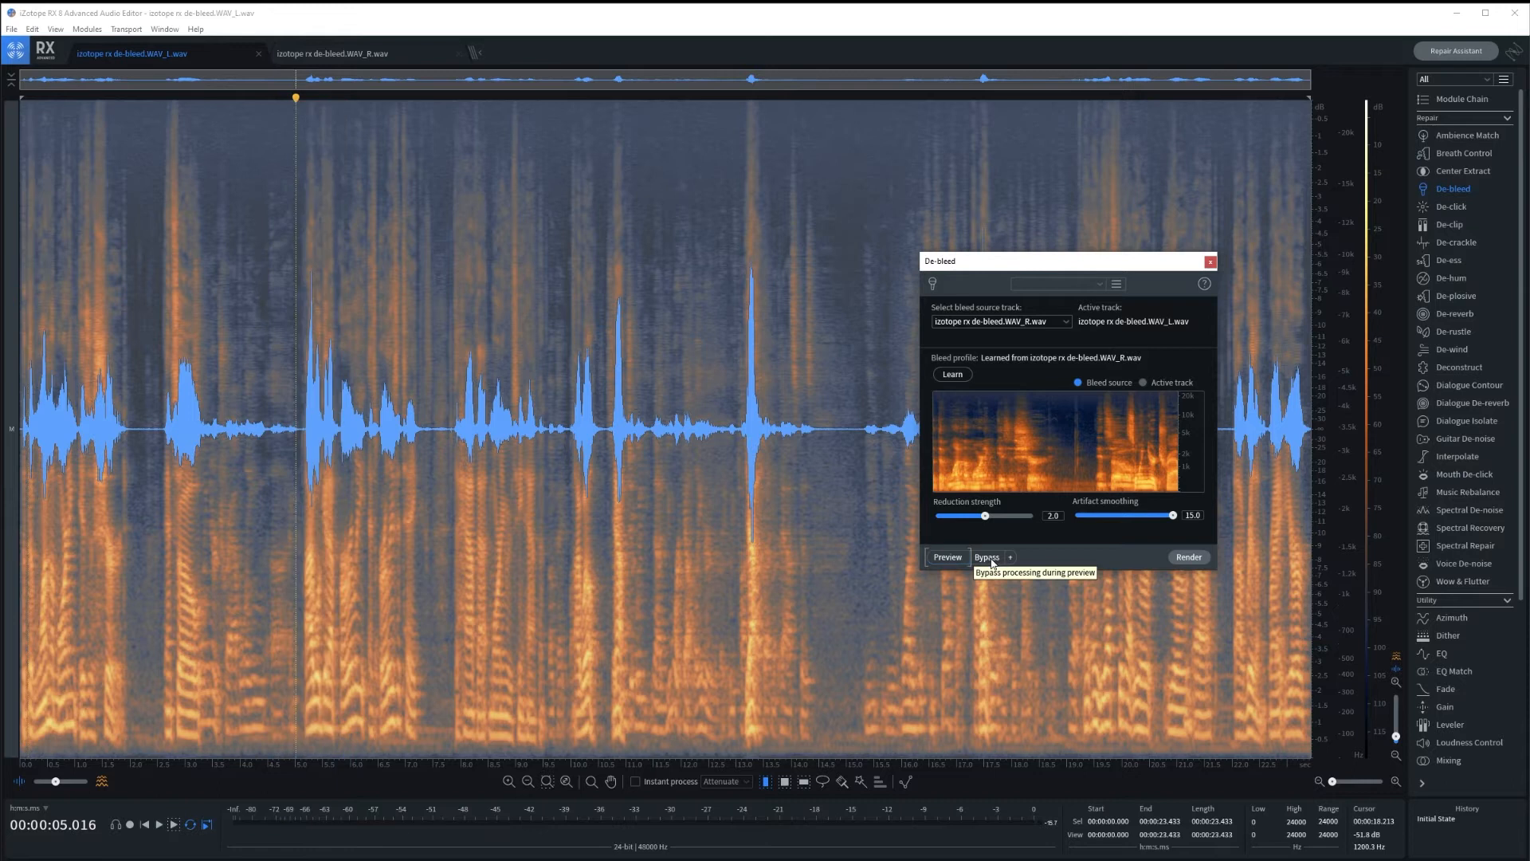
{"action": "left_click", "coordinate": [191, 431]}
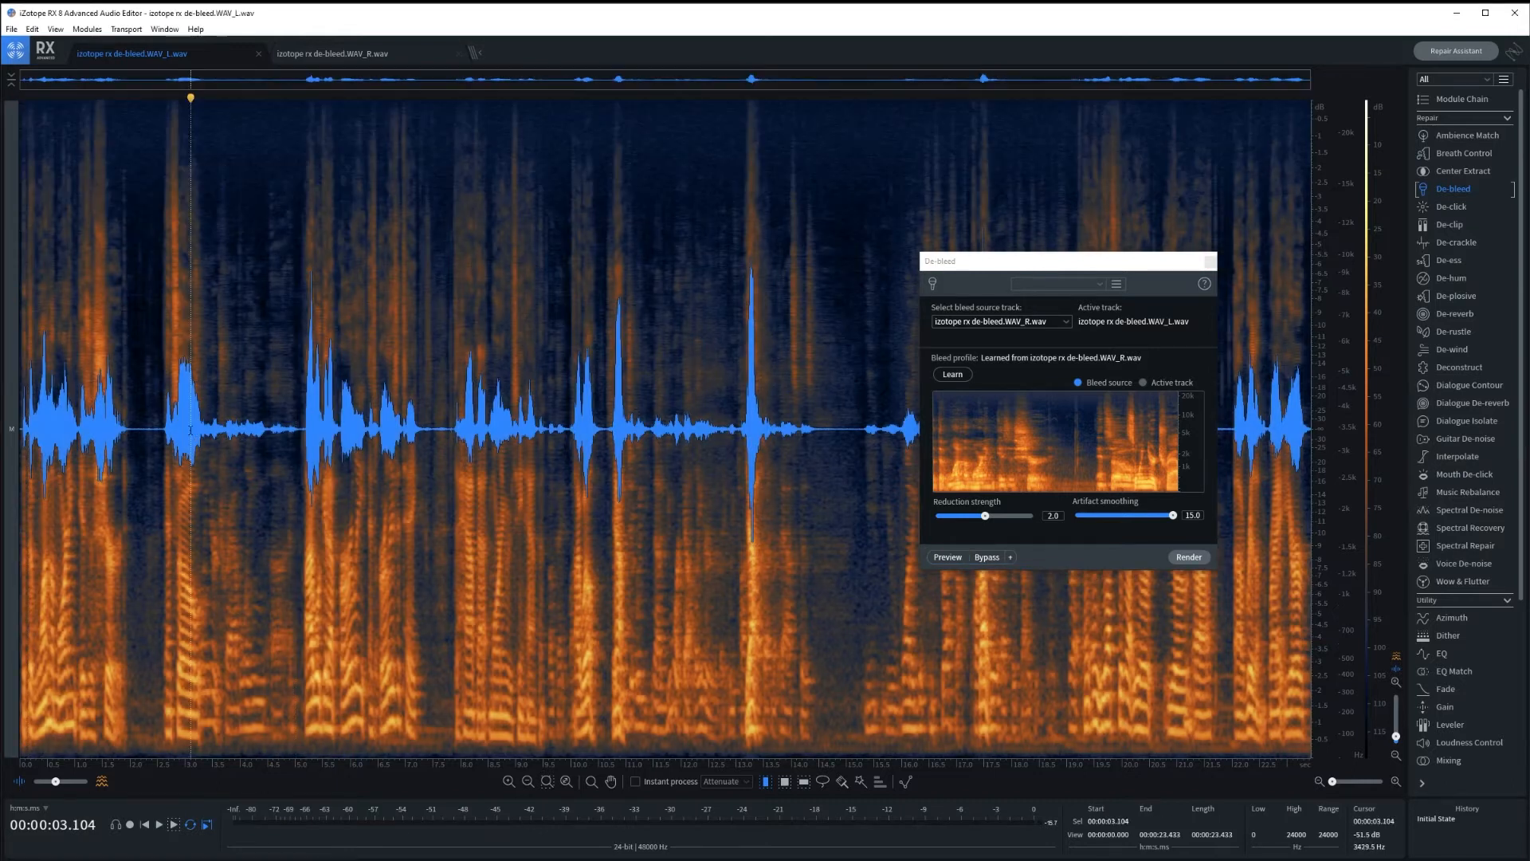
{"action": "left_click", "coordinate": [990, 558]}
{"action": "left_click", "coordinate": [937, 558]}
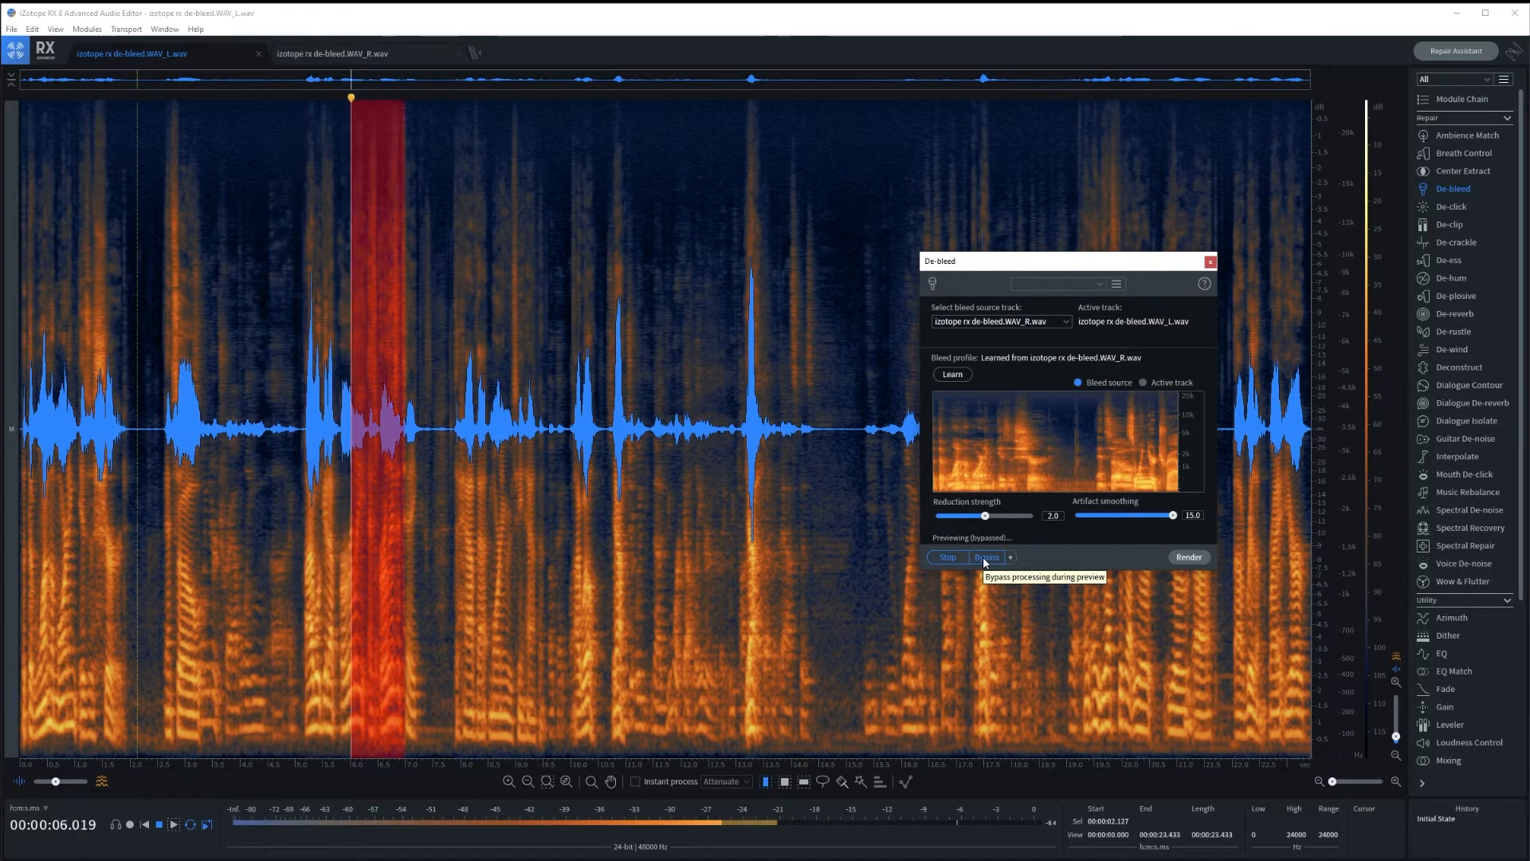
{"action": "key", "text": "space"}
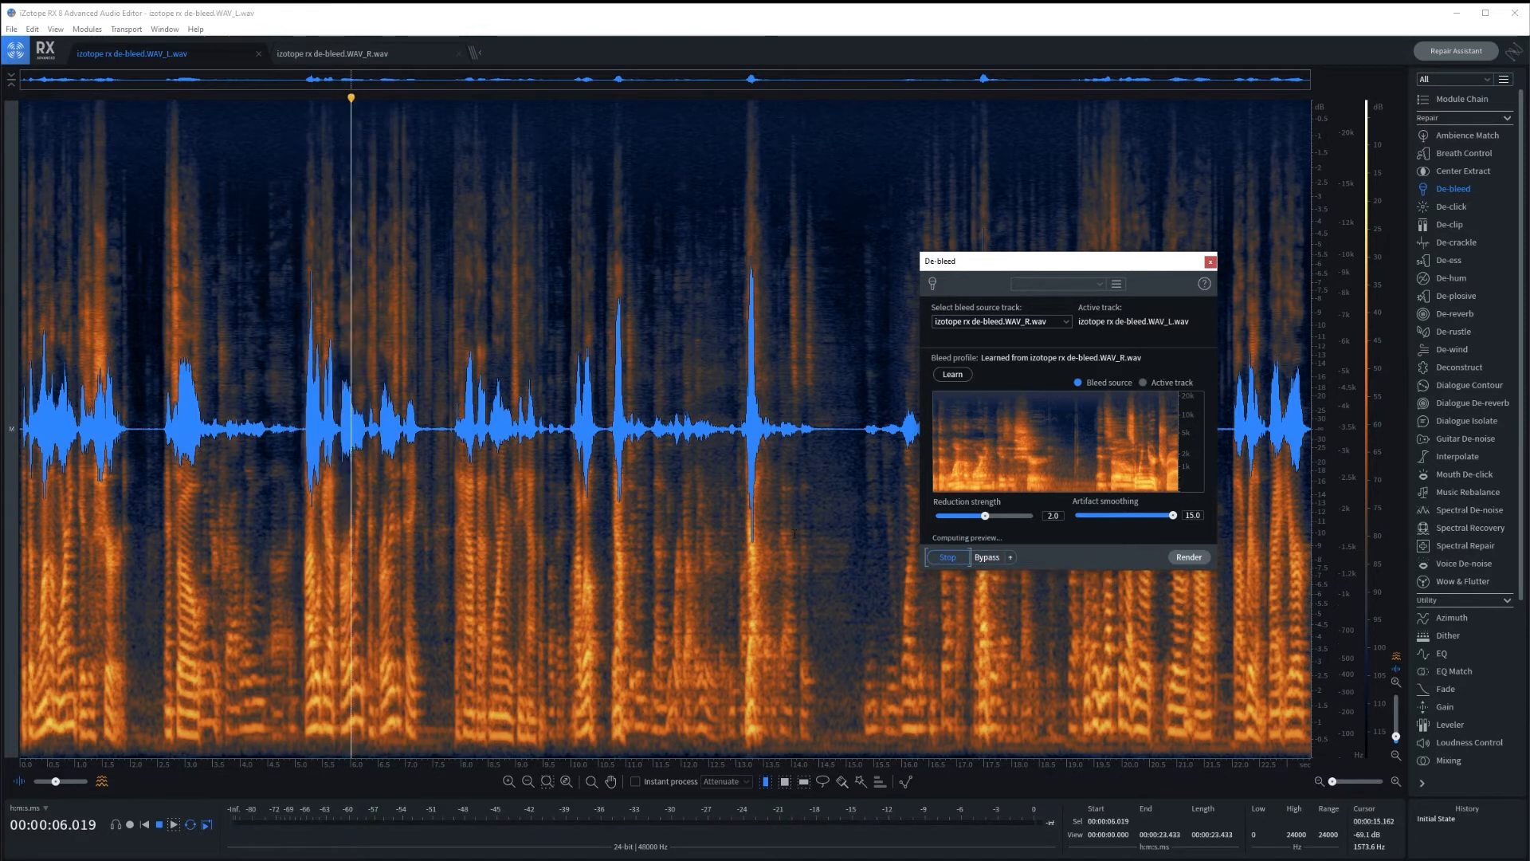
{"action": "key", "text": "space"}
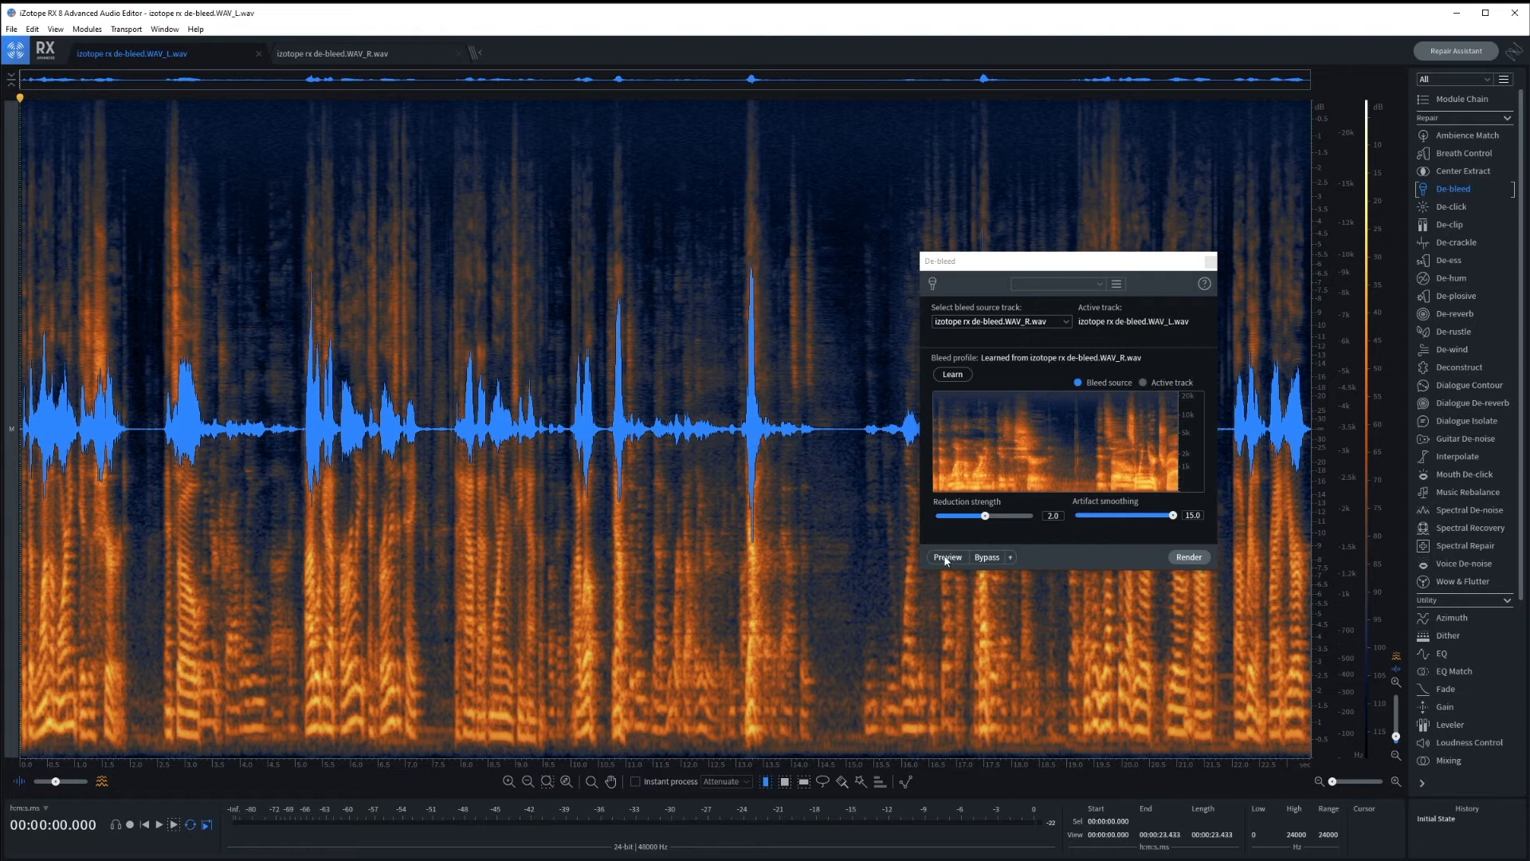
{"action": "key", "text": "space"}
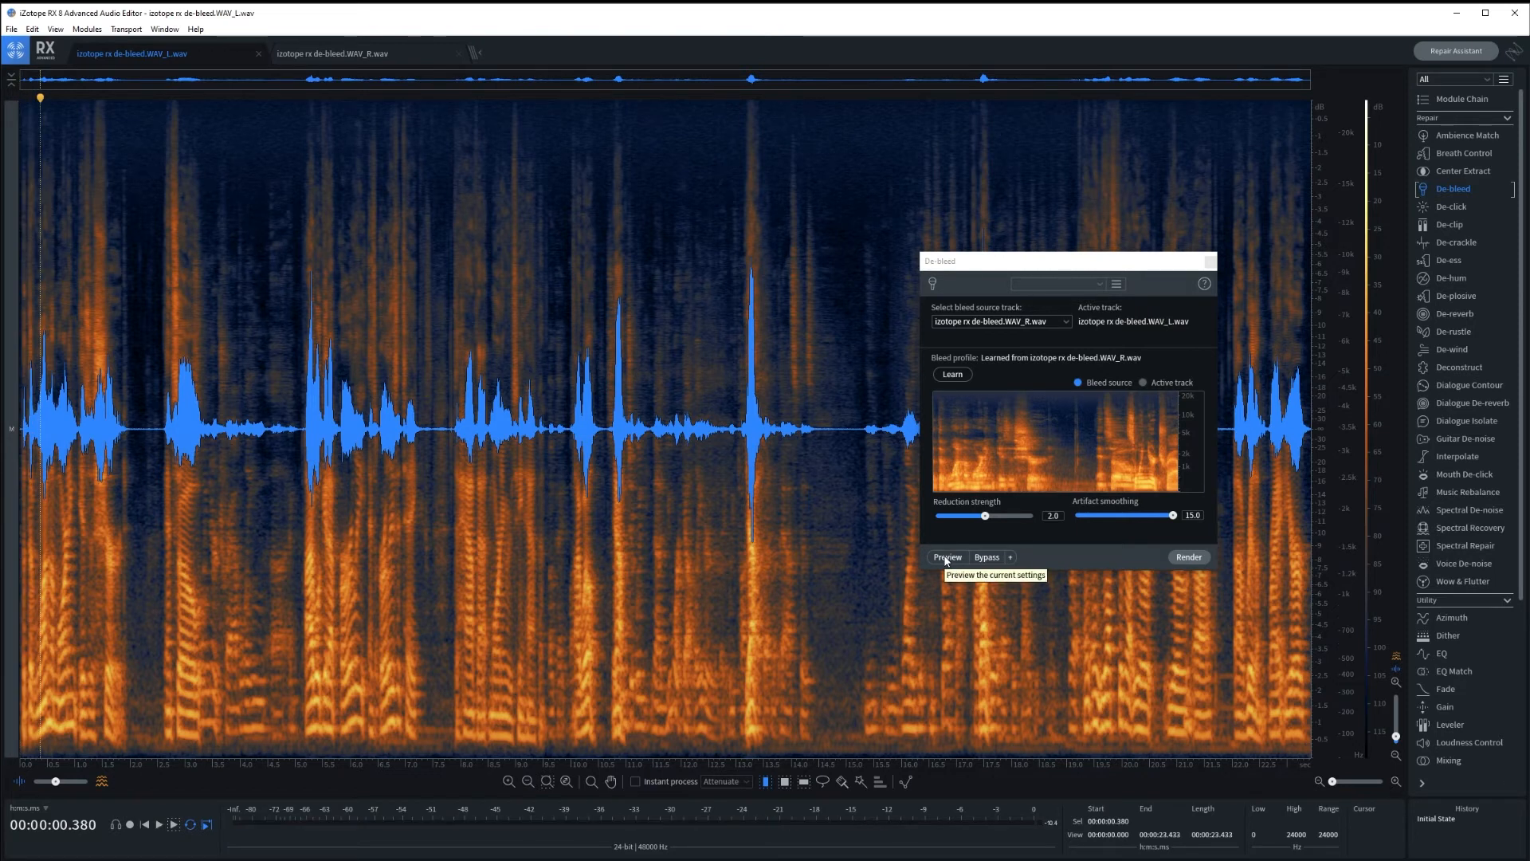
{"action": "left_click", "coordinate": [964, 559]}
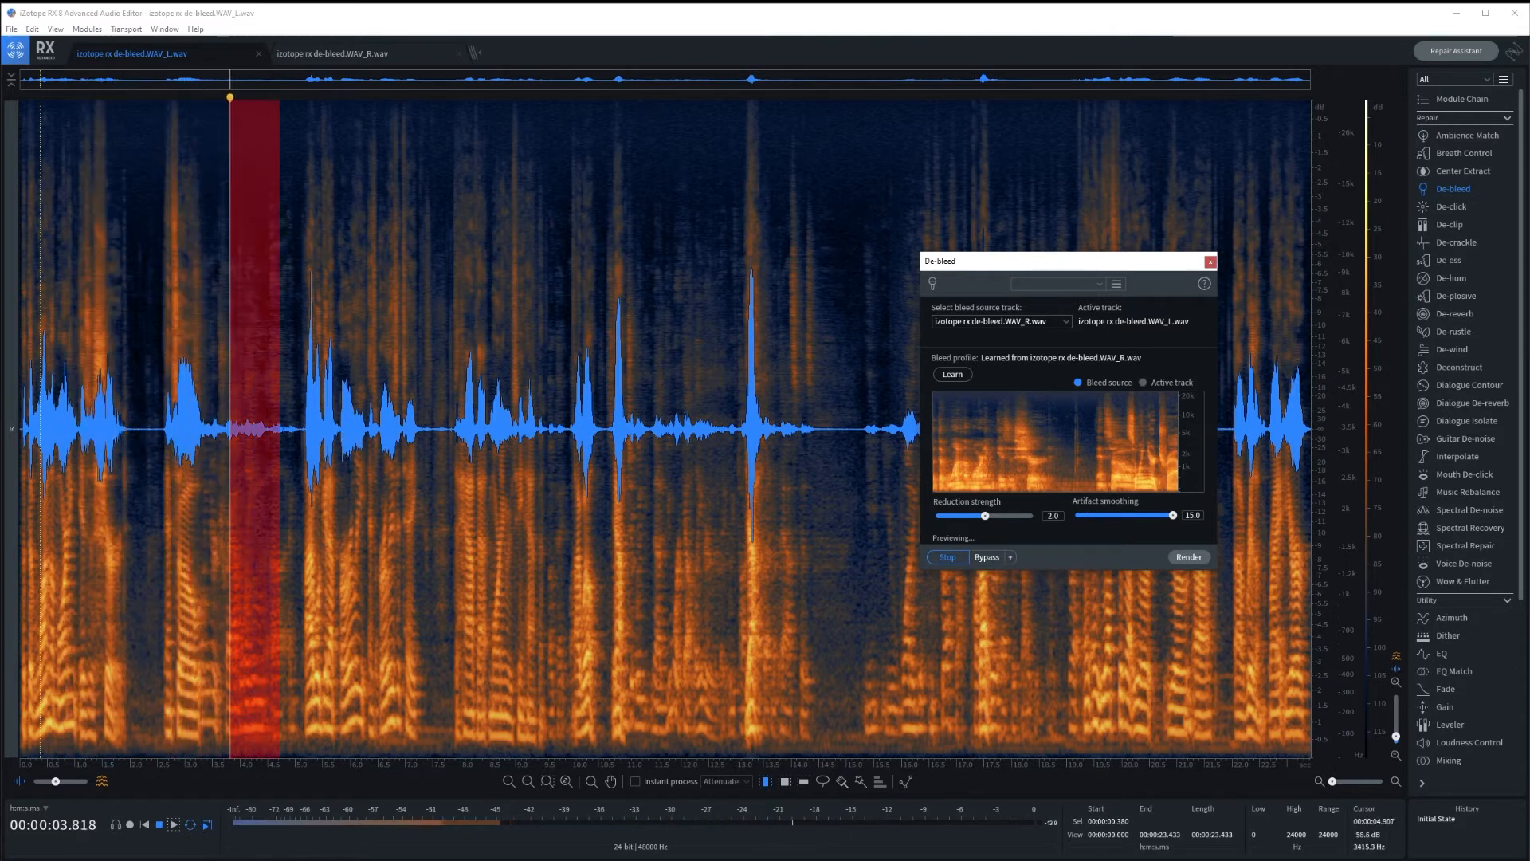
{"action": "left_click", "coordinate": [948, 557]}
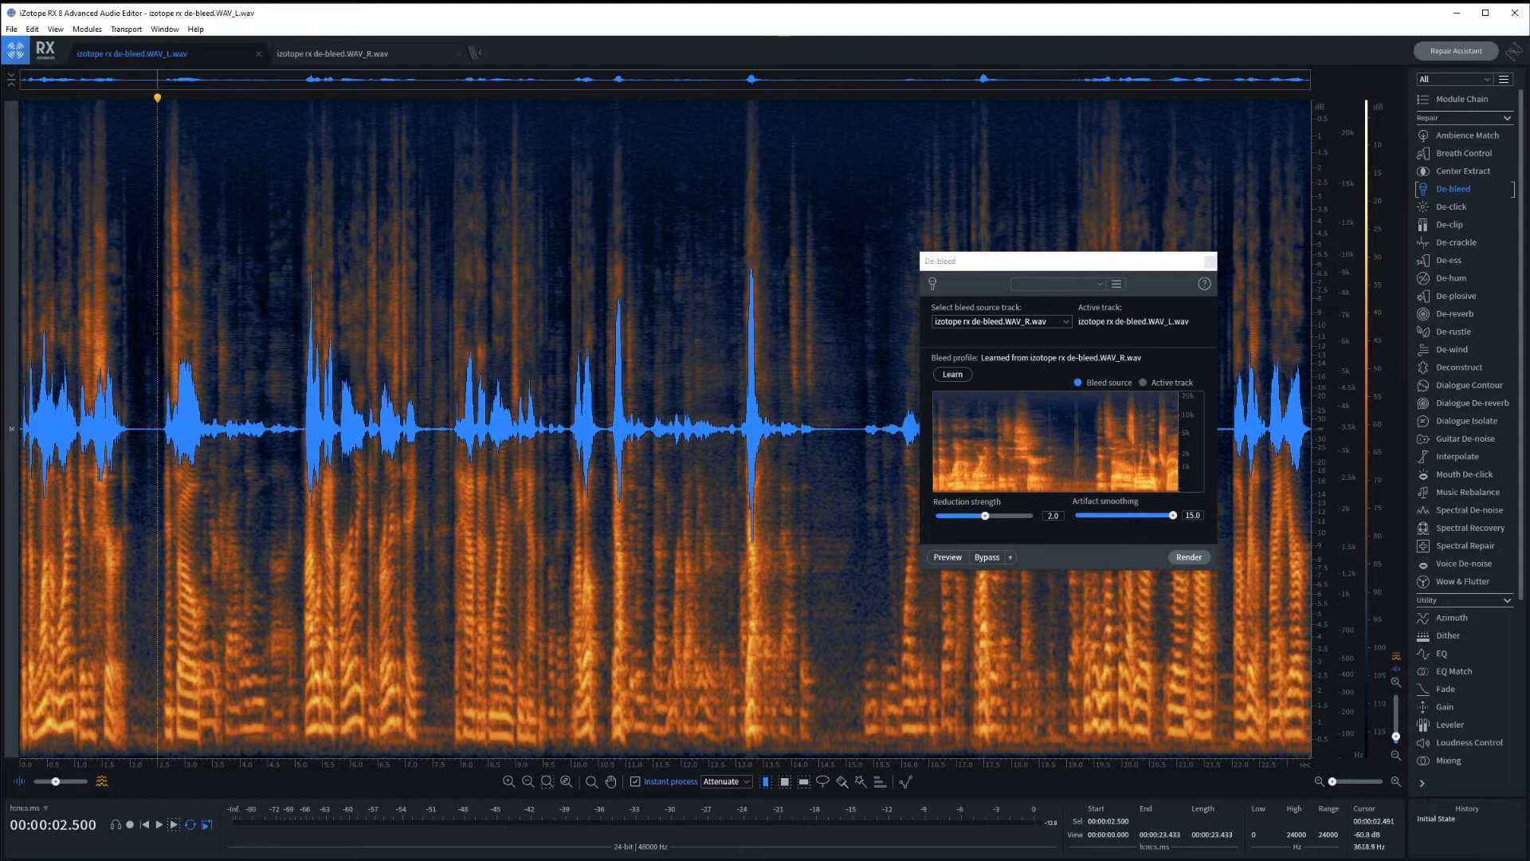
{"action": "left_click_drag", "start_coordinate": [157, 360], "coordinate": [305, 358]}
Audition the selected section with de-bleed bypassed and re-enabled, then clear the selection.
{"action": "left_click", "coordinate": [944, 554]}
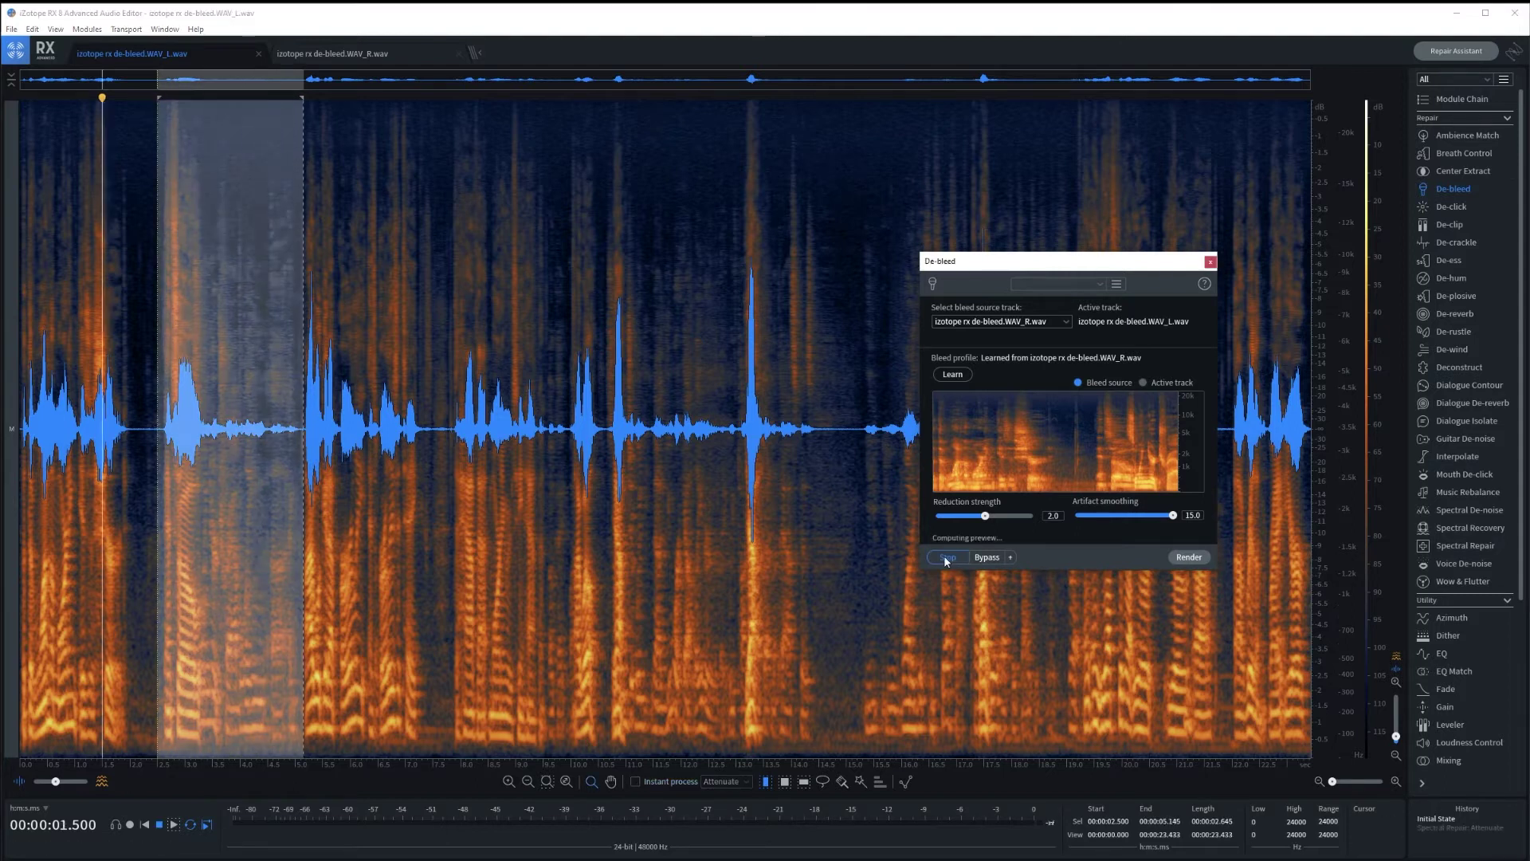
{"action": "left_click", "coordinate": [987, 557]}
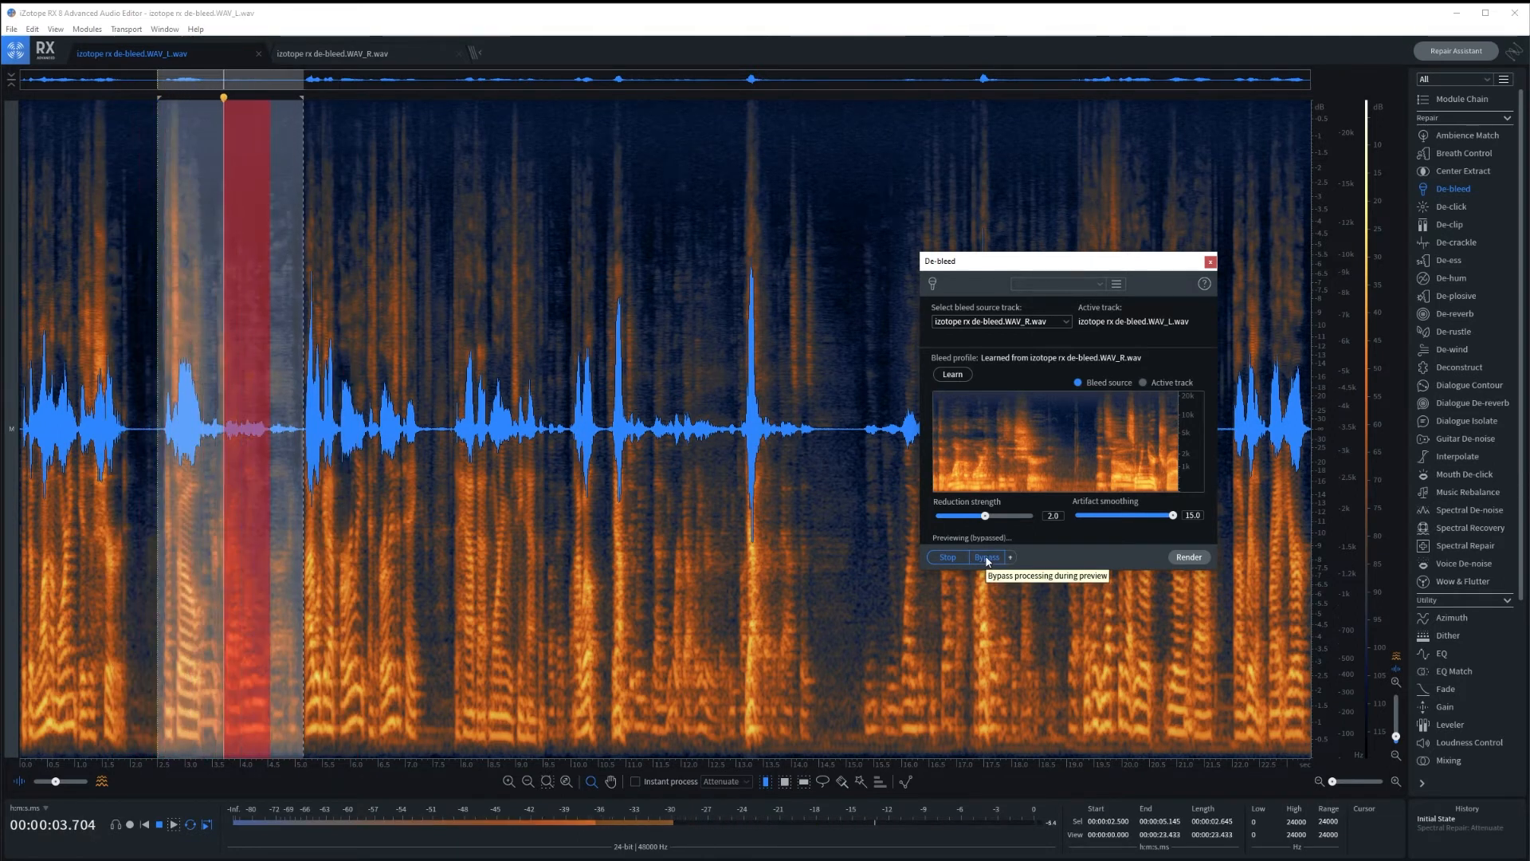
{"action": "left_click", "coordinate": [986, 558]}
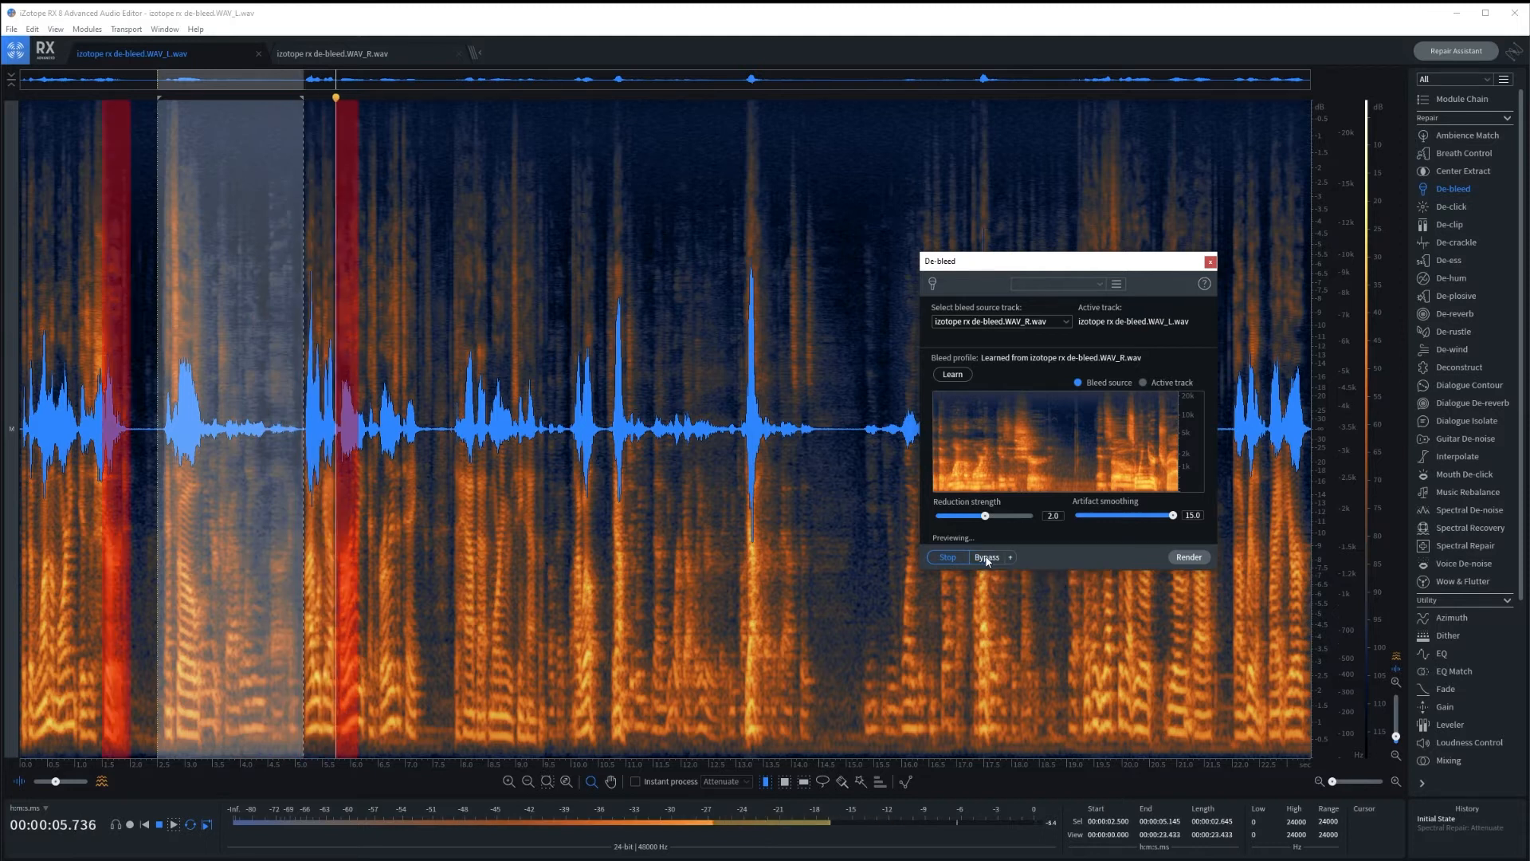
{"action": "left_click", "coordinate": [948, 558]}
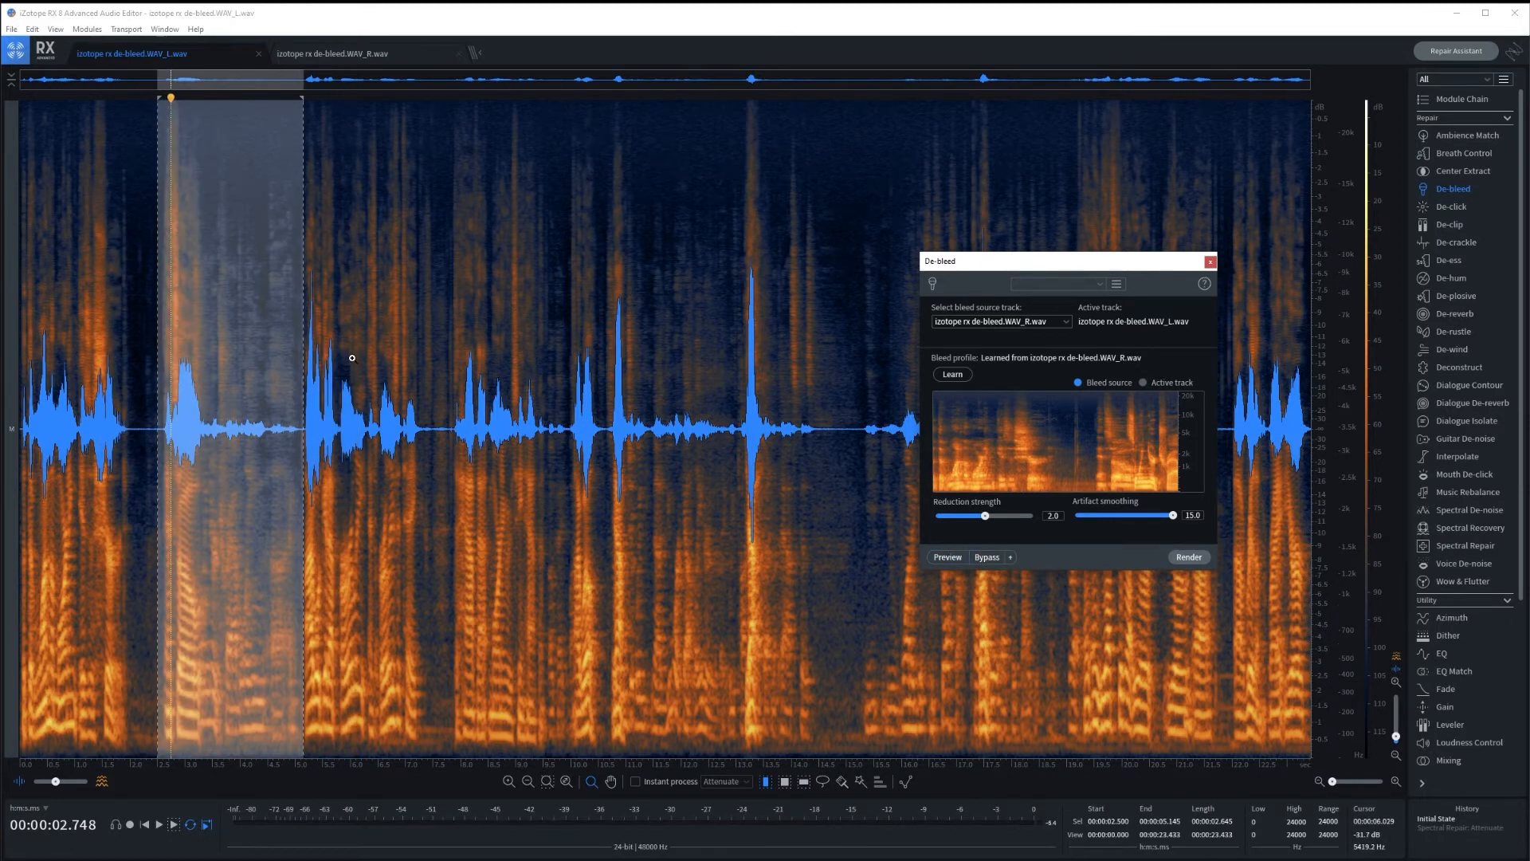
{"action": "key", "text": "ctrl+d"}
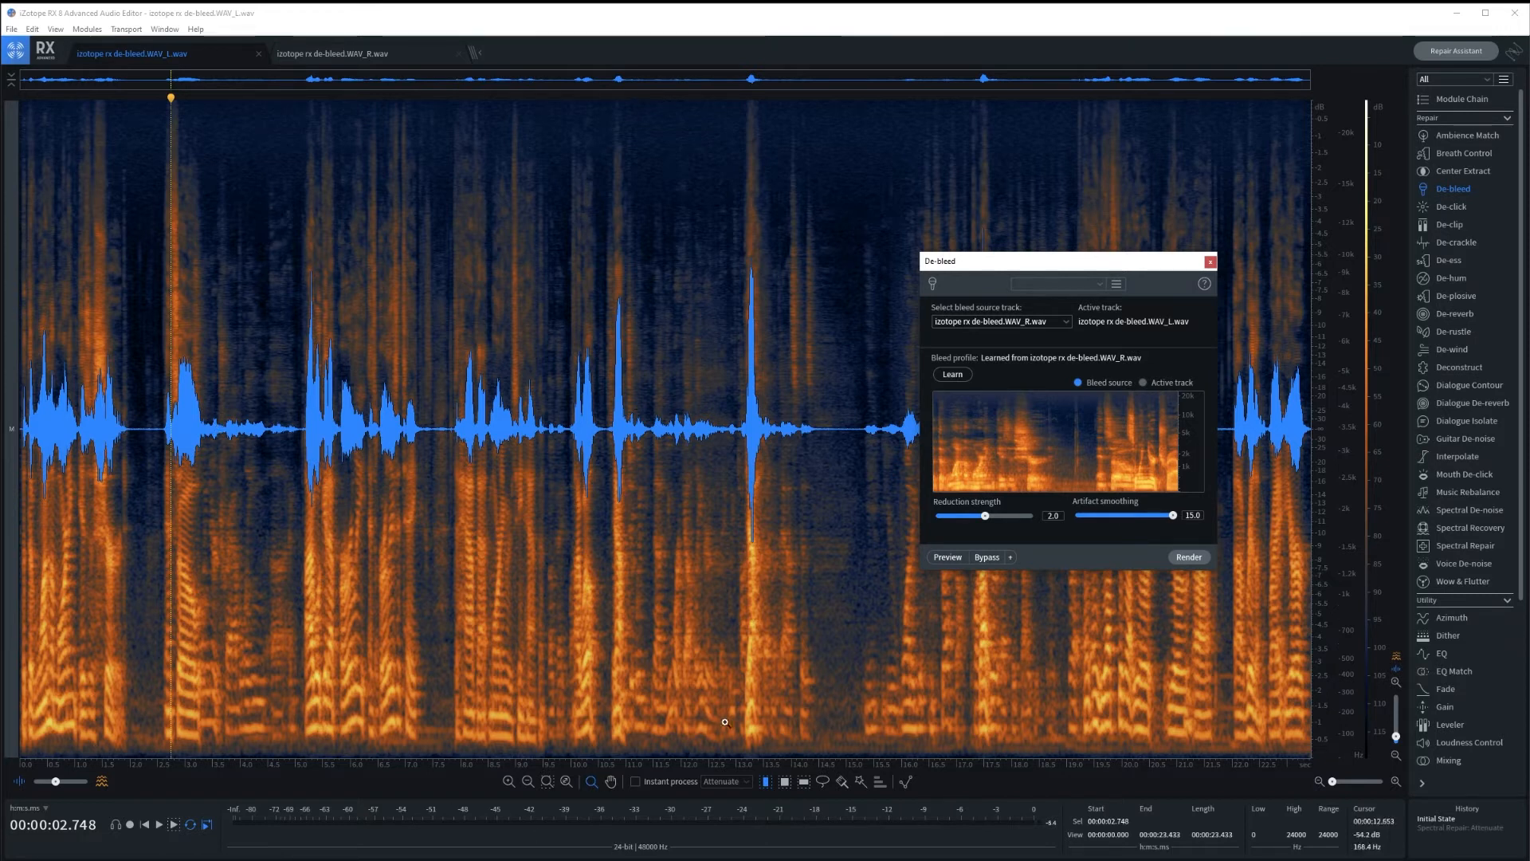
Preview a short section around 3.3–5 seconds and lower artifact smoothing from 15 to 10.
{"action": "left_click", "coordinate": [769, 782]}
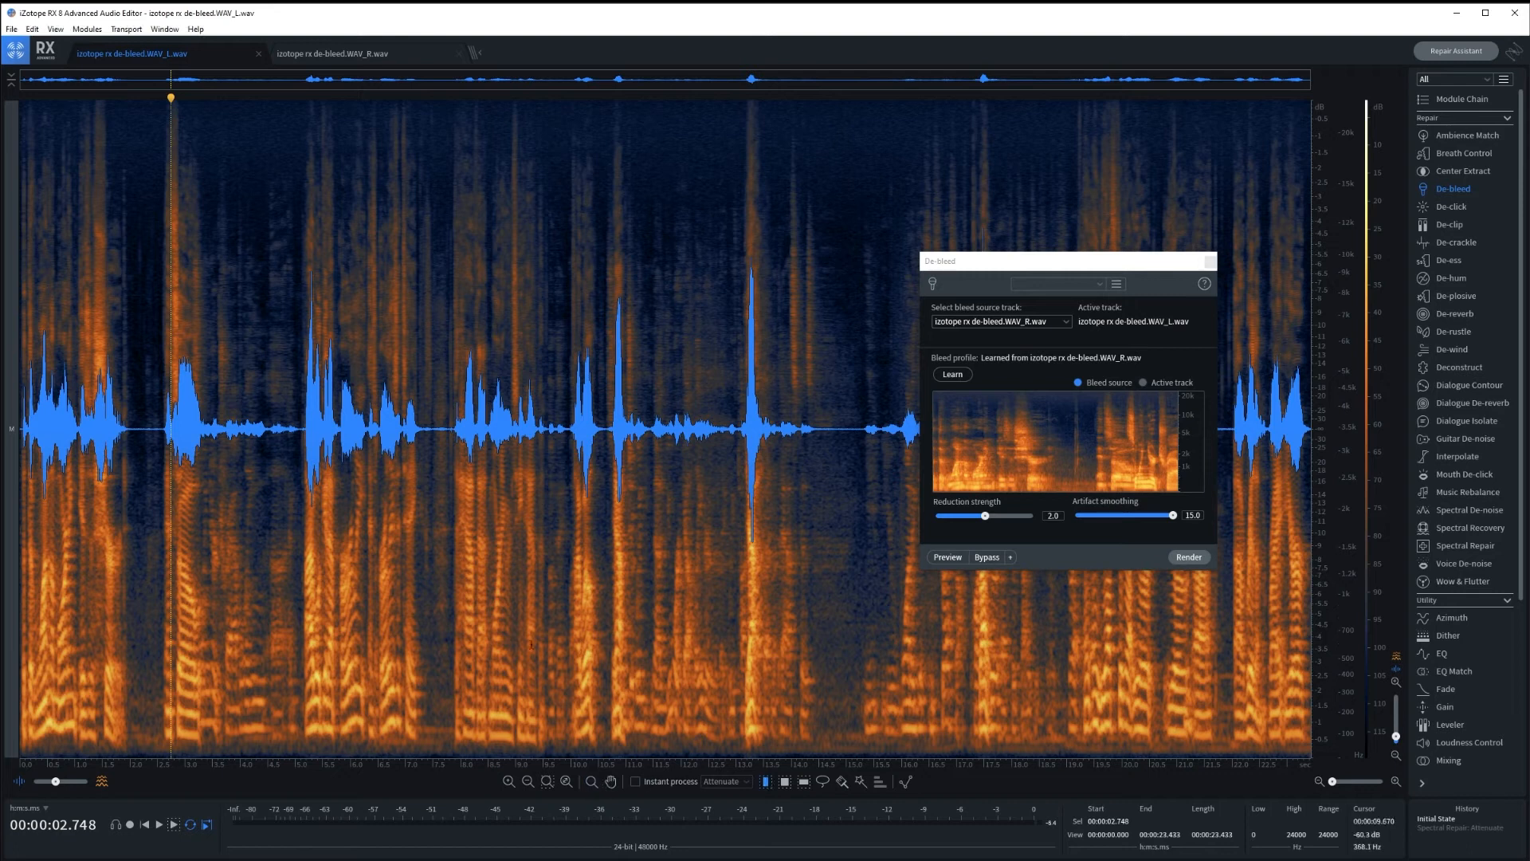
{"action": "left_click_drag", "start_coordinate": [201, 431], "coordinate": [294, 440]}
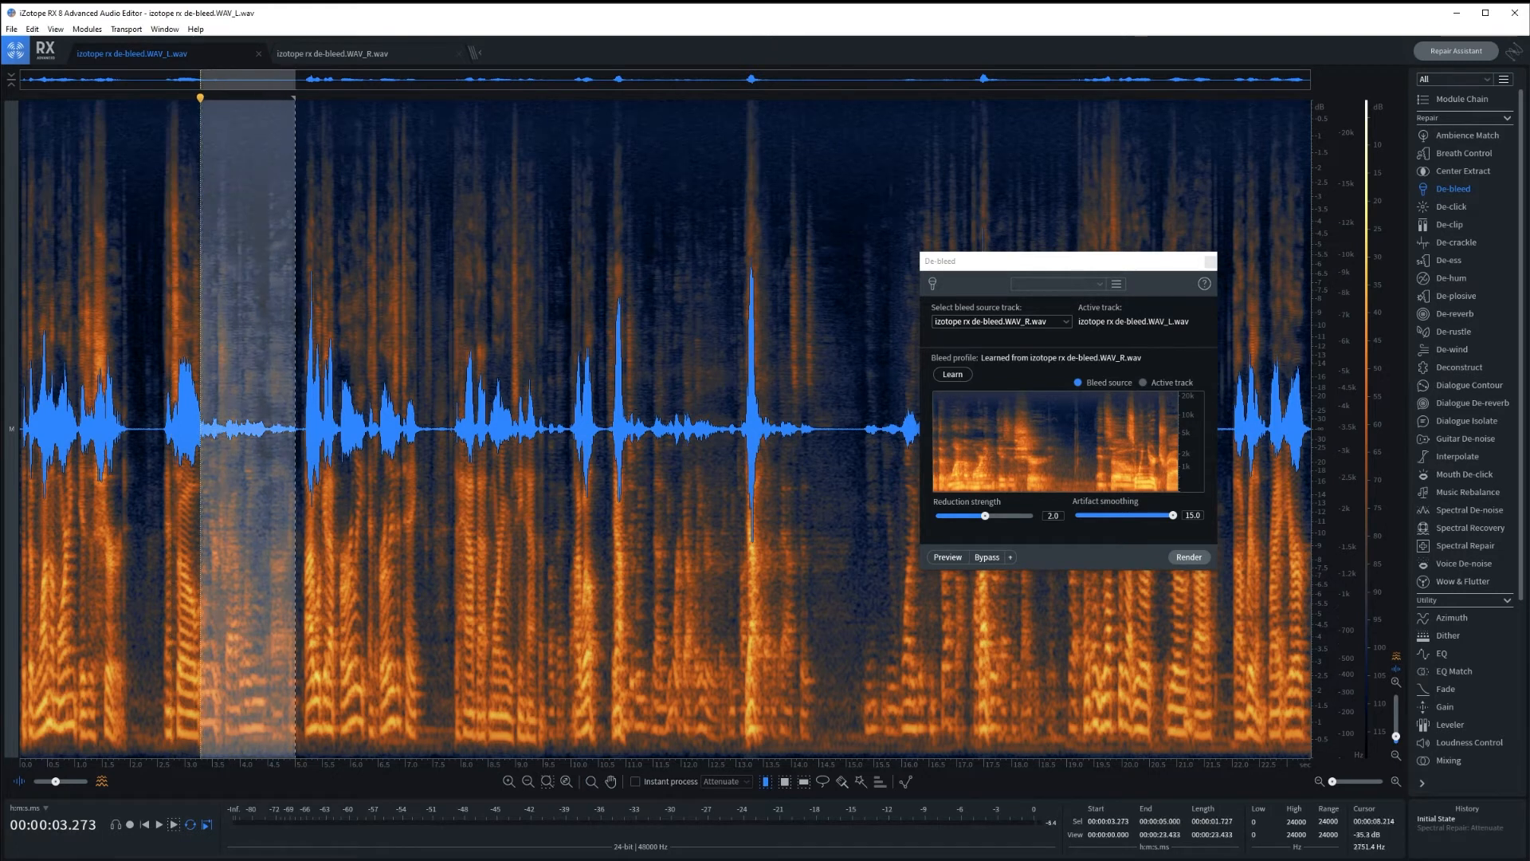
{"action": "left_click", "coordinate": [943, 556]}
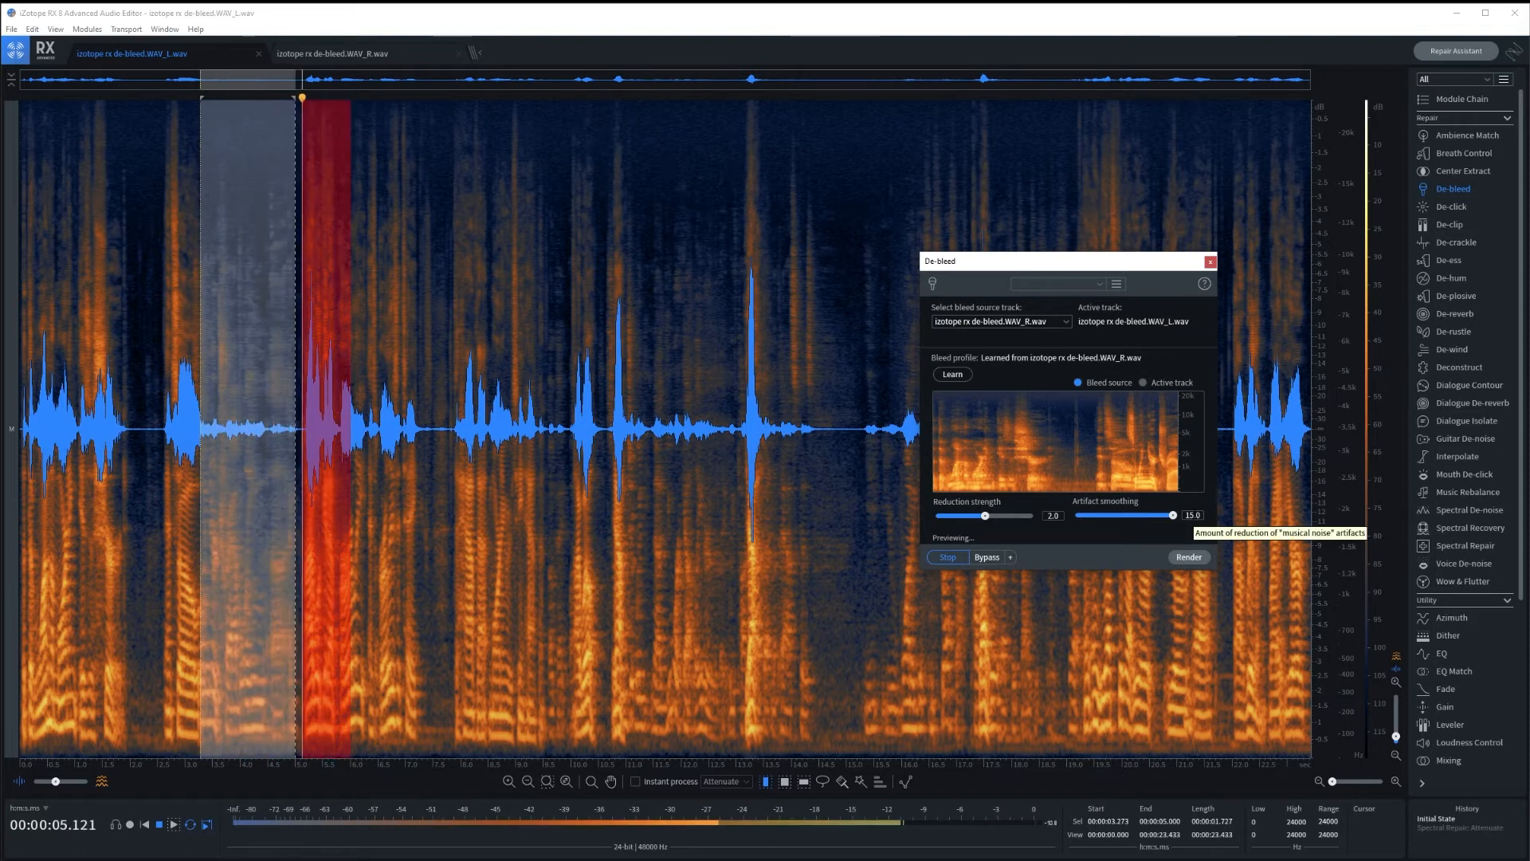
{"action": "left_click", "coordinate": [1192, 514]}
{"action": "type", "text": "10"}
{"action": "key", "text": "Return"}
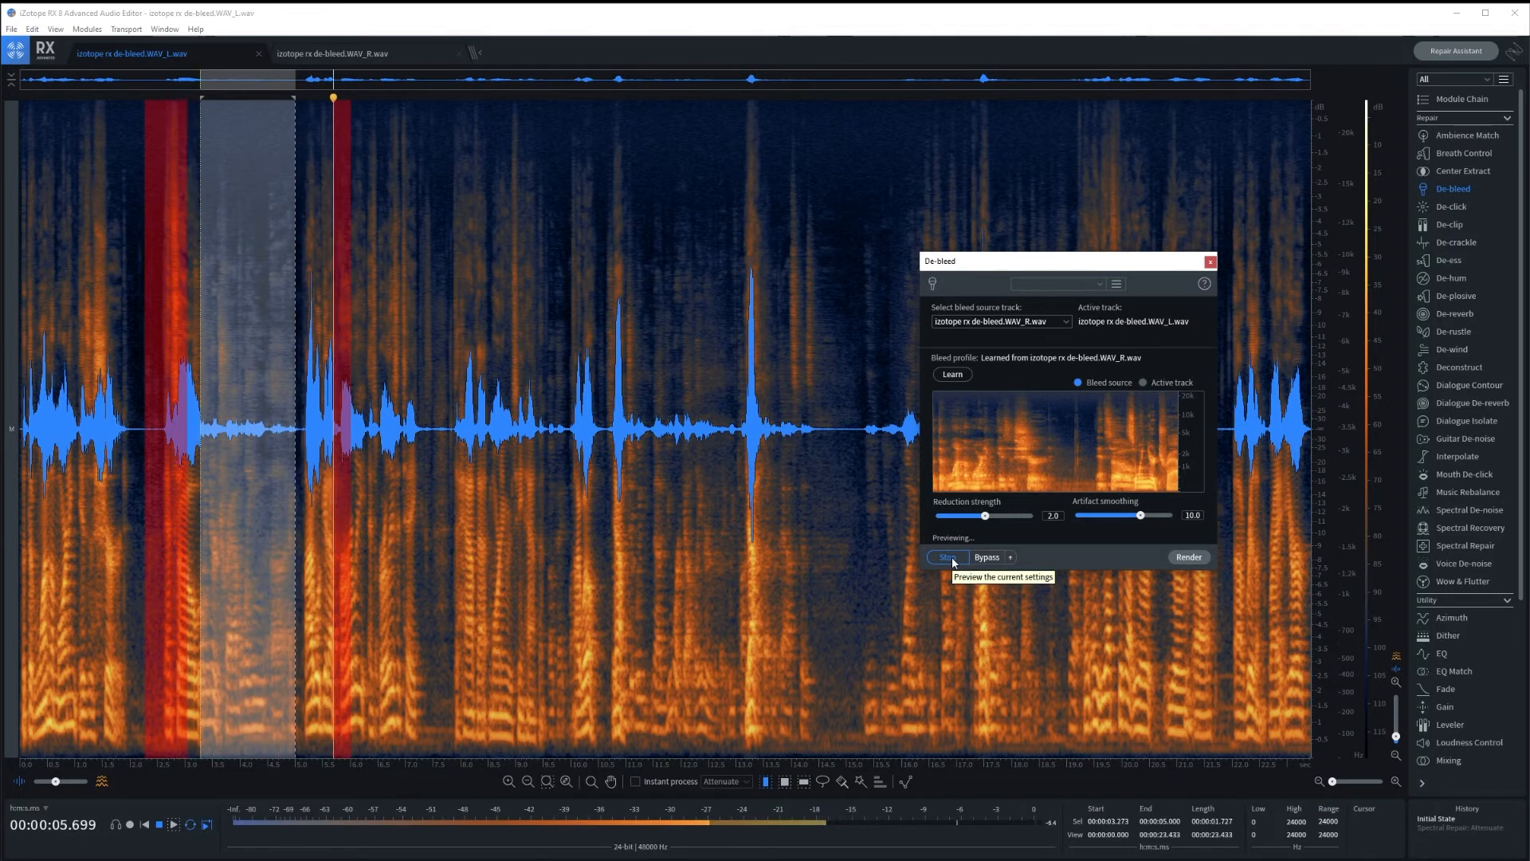
Stop the preview, clear the selection and render de-bleed onto the whole L track.
{"action": "left_click", "coordinate": [947, 557]}
{"action": "key", "text": "Escape"}
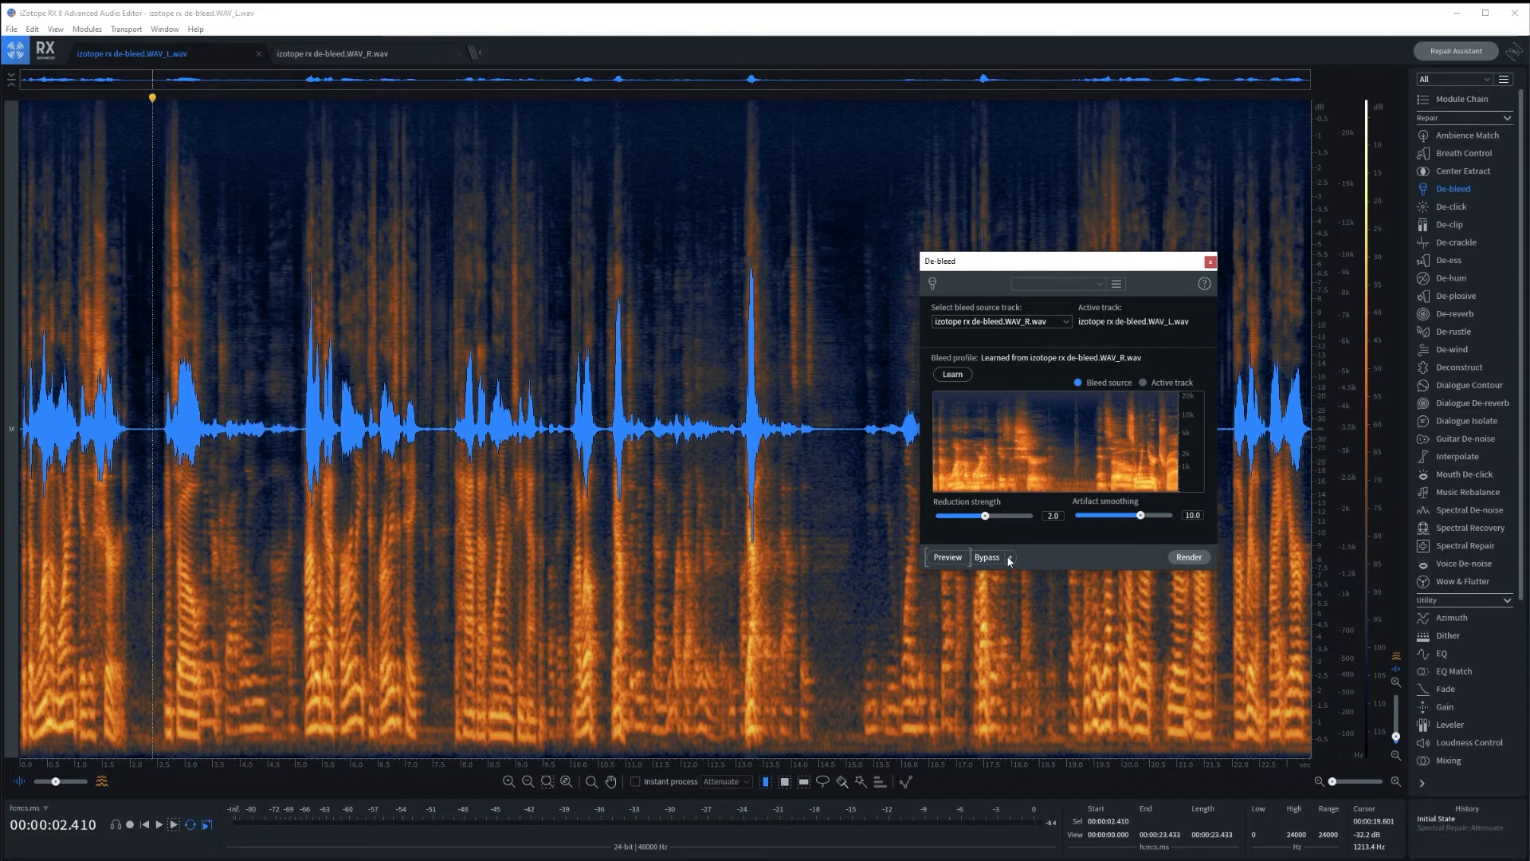
{"action": "left_click", "coordinate": [1190, 557]}
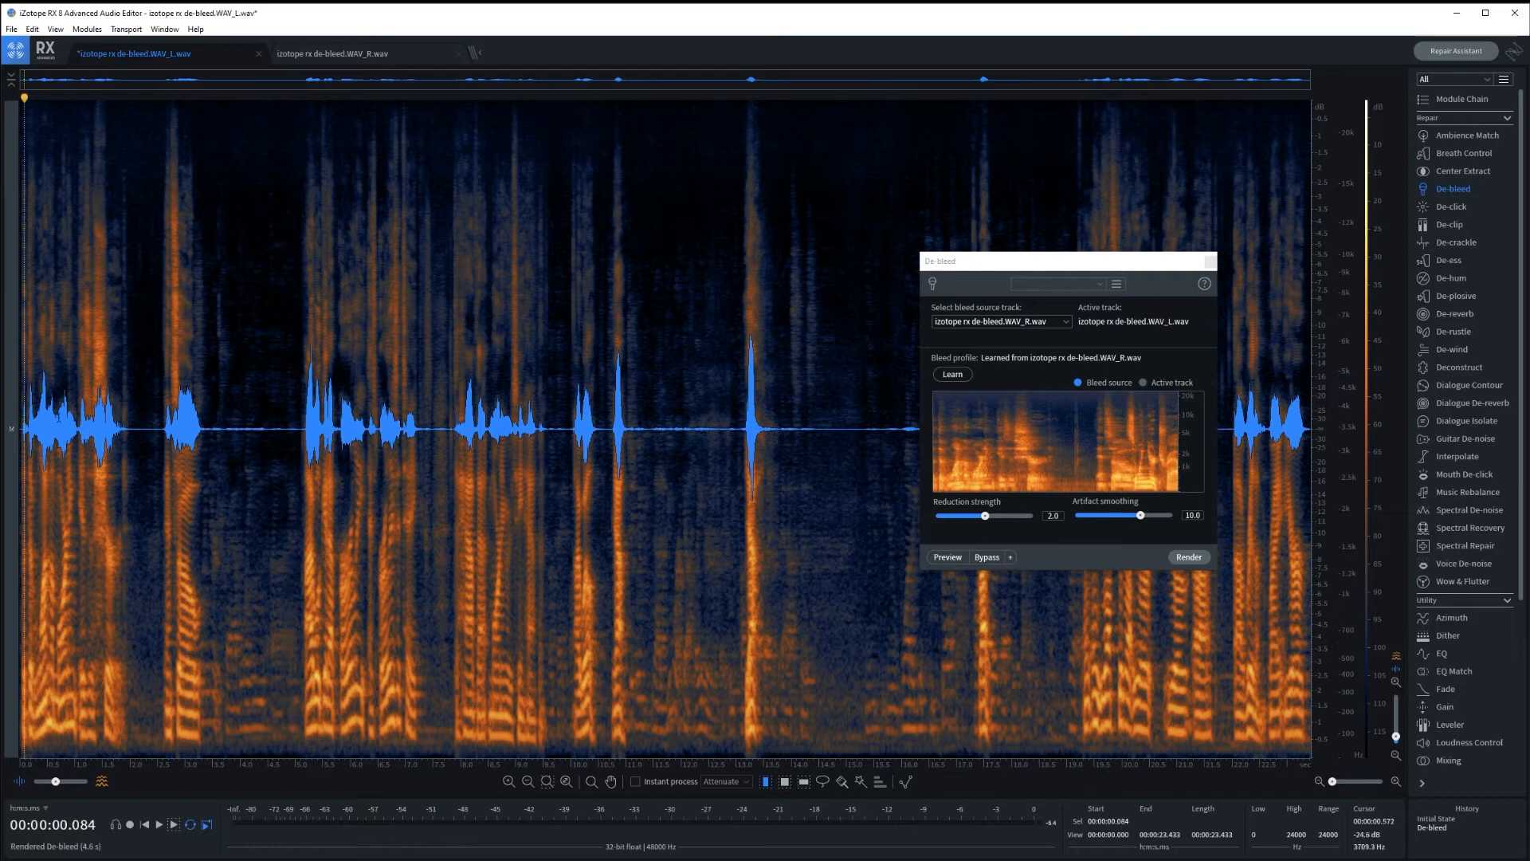
Play back the de-bled L track and stop to check the result.
{"action": "key", "text": "space"}
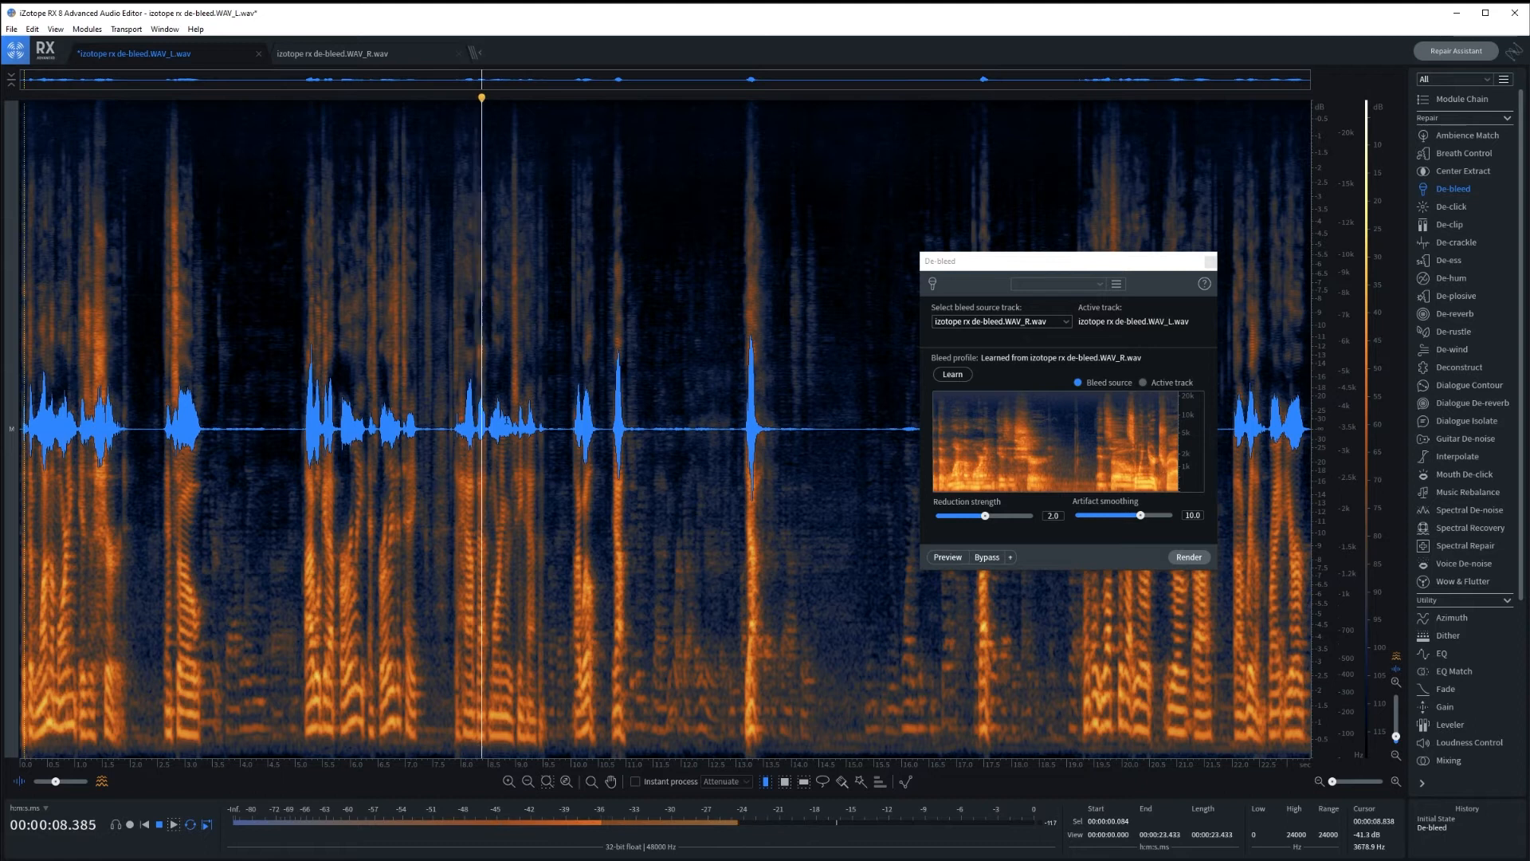
{"action": "key", "text": "space"}
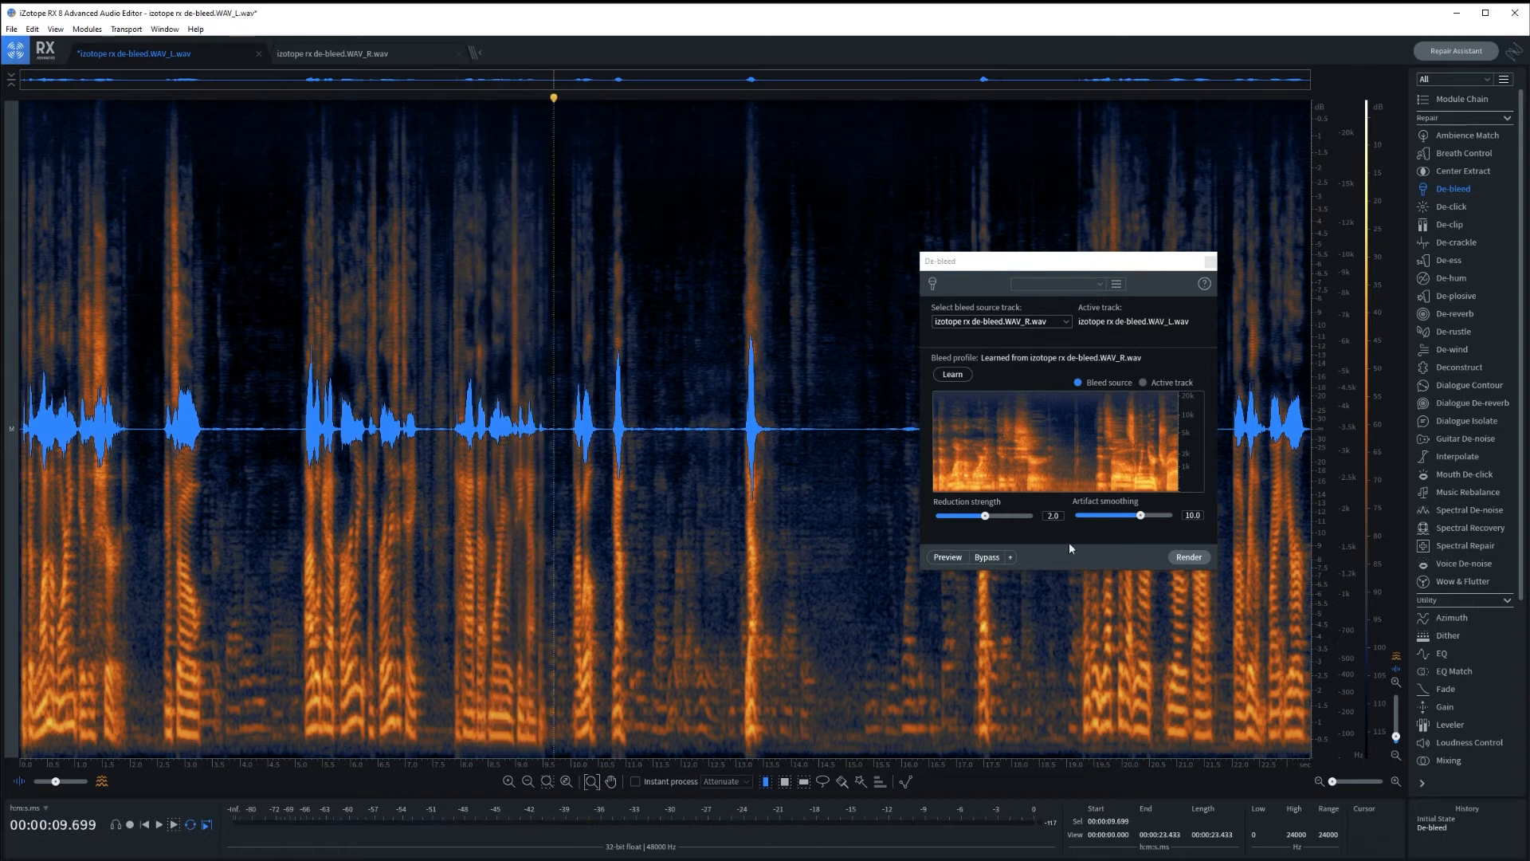
Switch to the R track, learn its bleed profile from WAV_L and start previewing.
{"action": "left_click", "coordinate": [348, 51]}
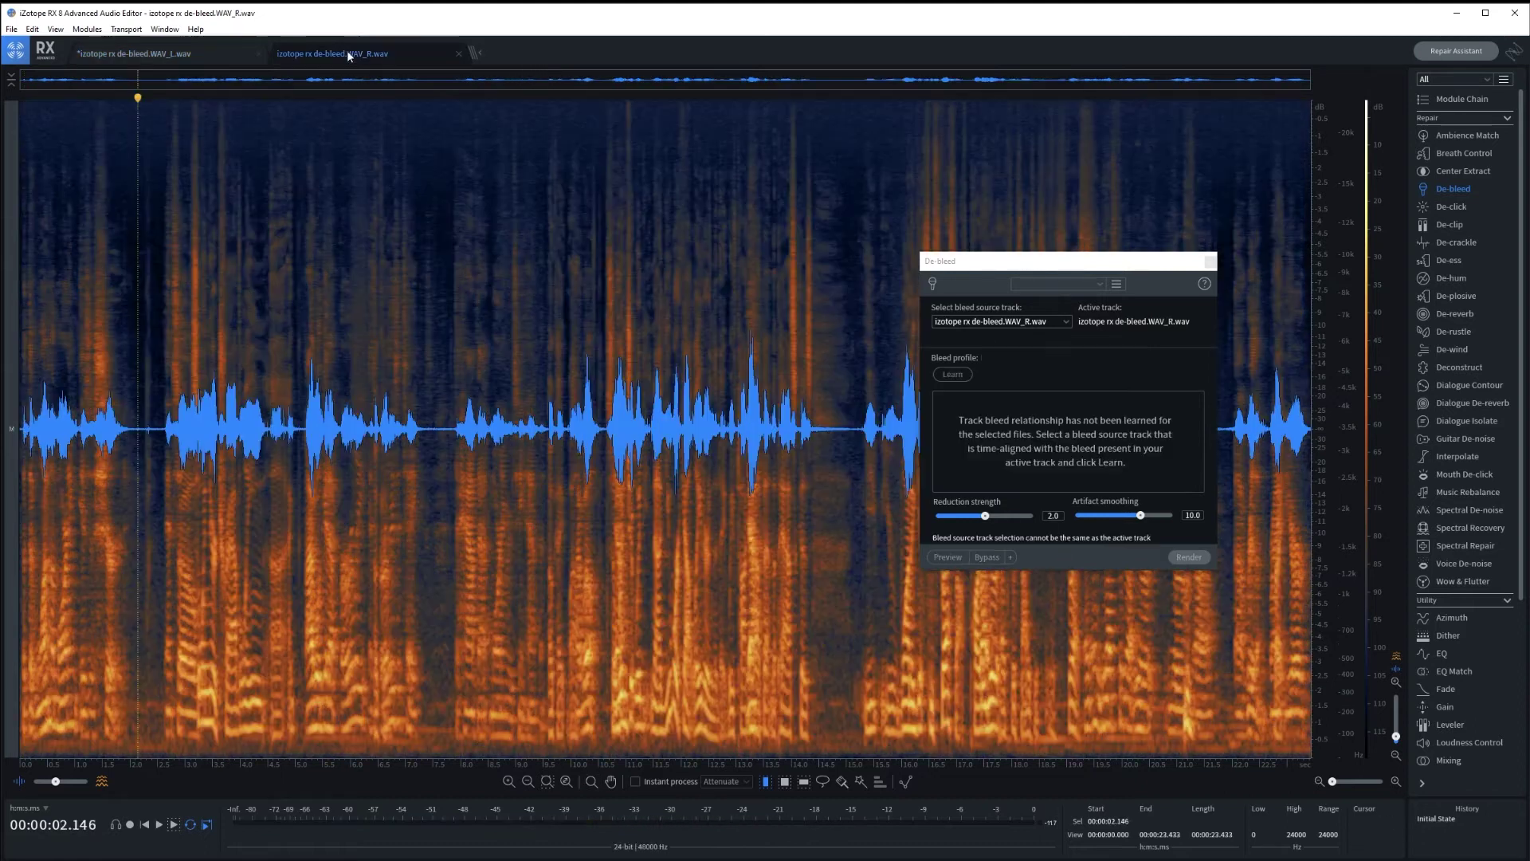
{"action": "left_click", "coordinate": [1031, 322]}
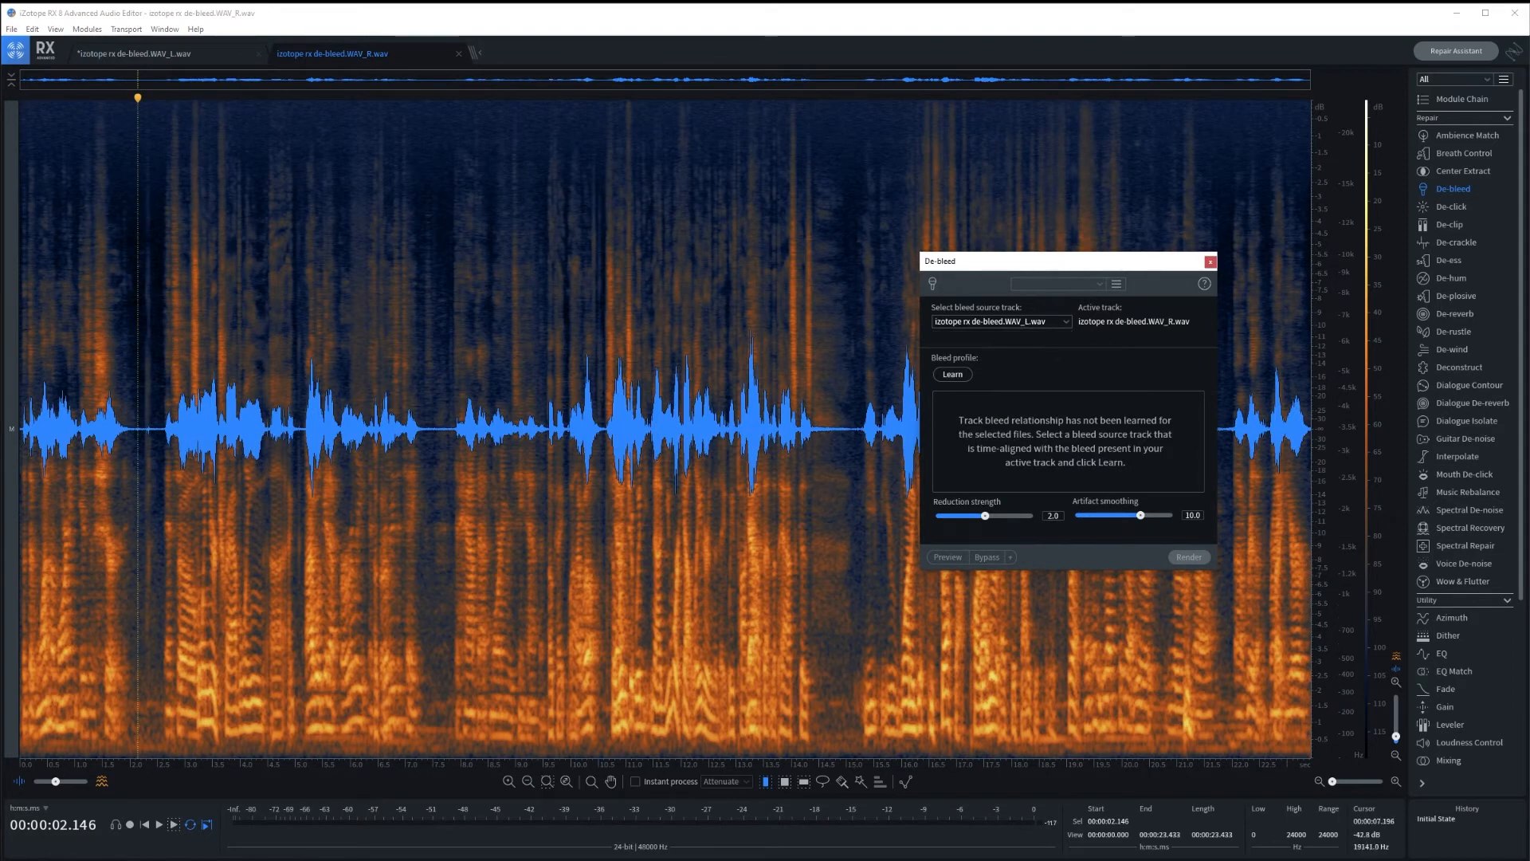
{"action": "left_click", "coordinate": [954, 374]}
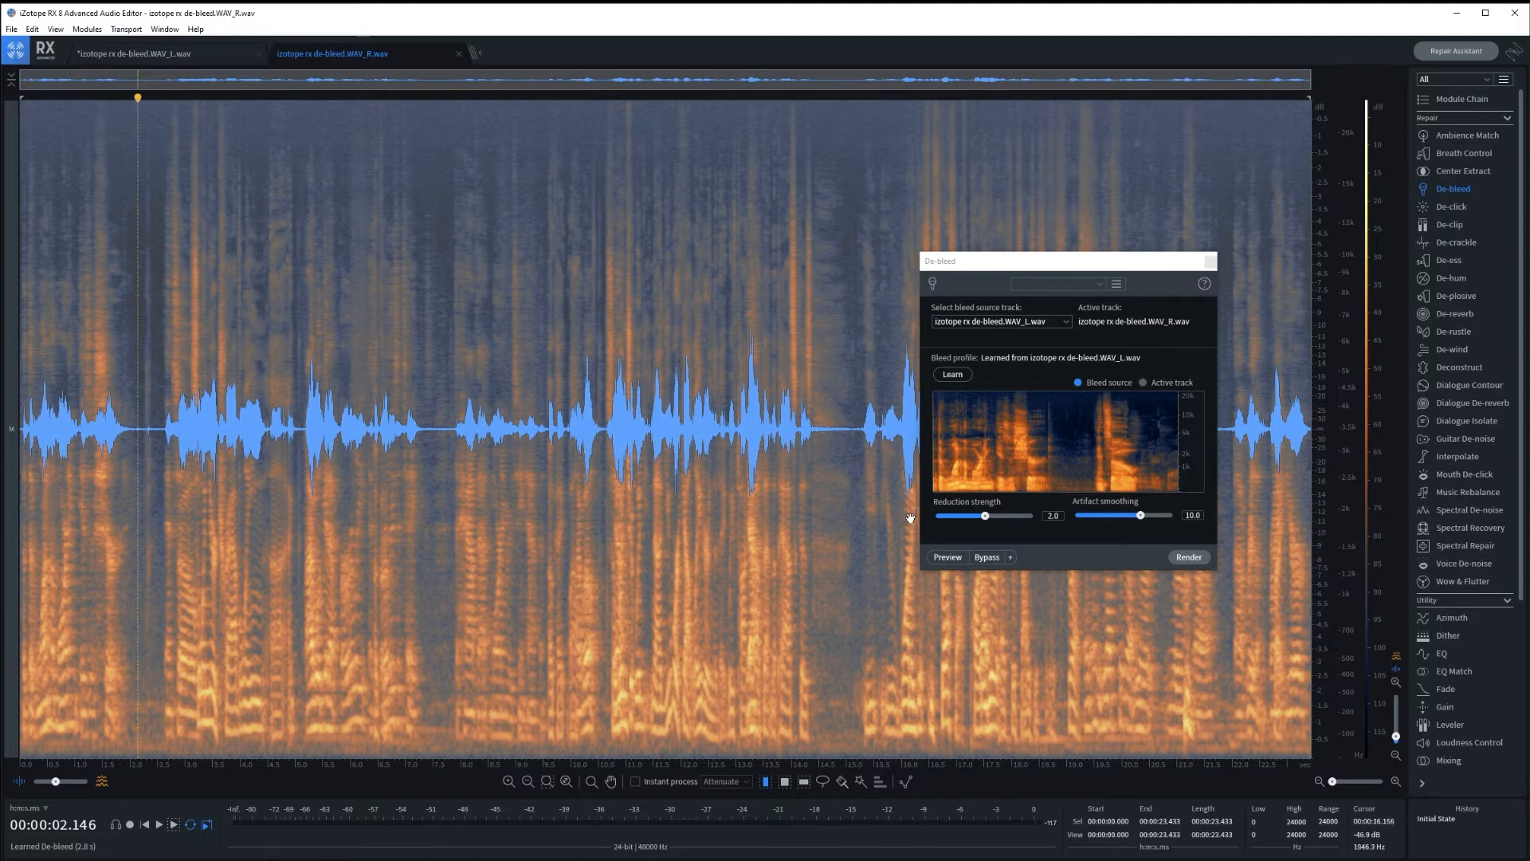
{"action": "left_click", "coordinate": [946, 558]}
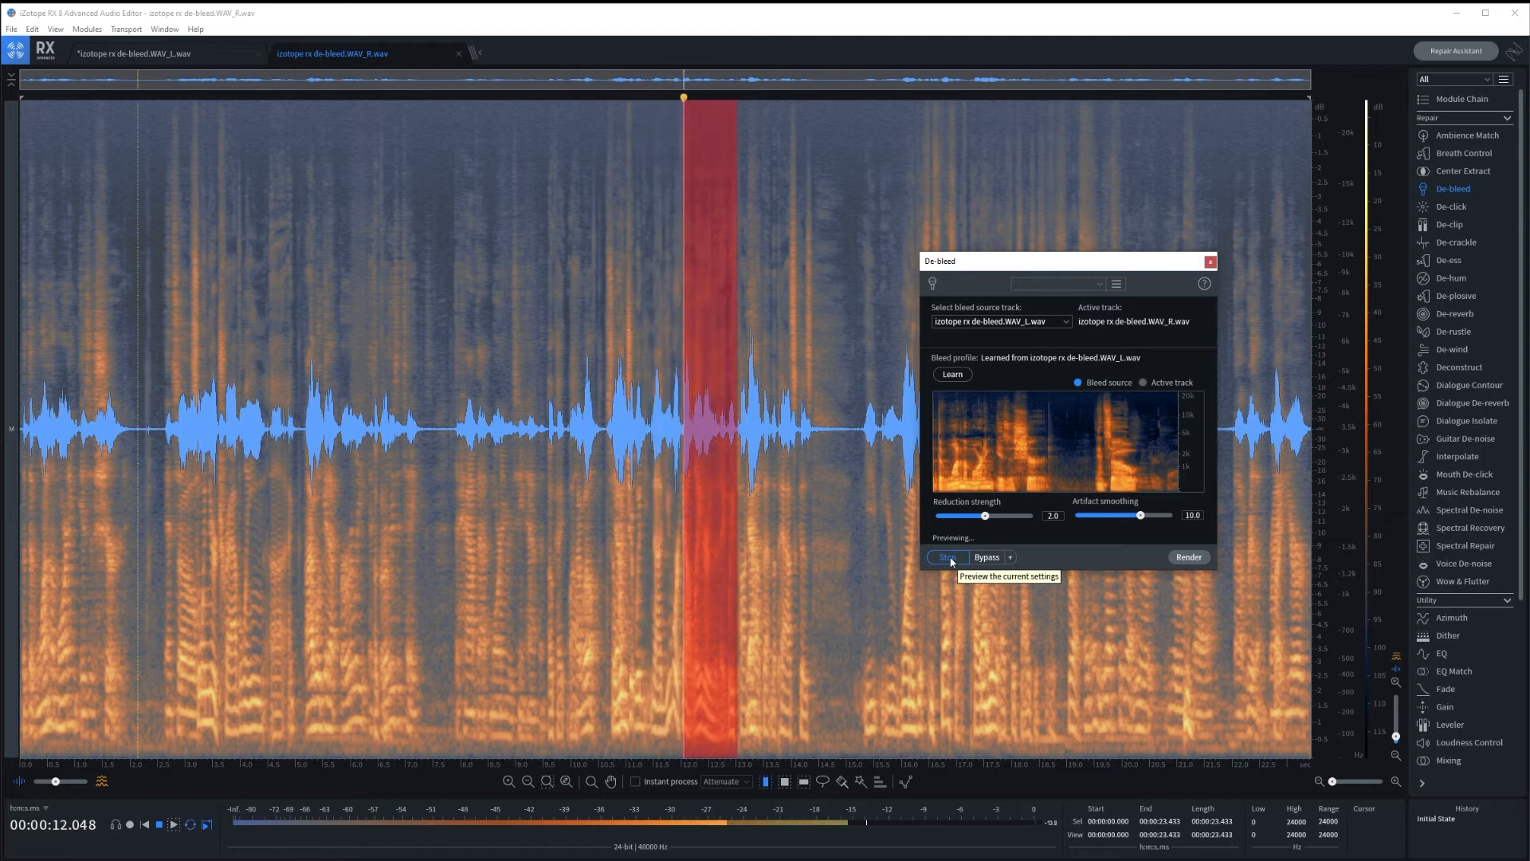
Stop the preview, return to the start and set reduction strength to 8.
{"action": "left_click", "coordinate": [948, 557]}
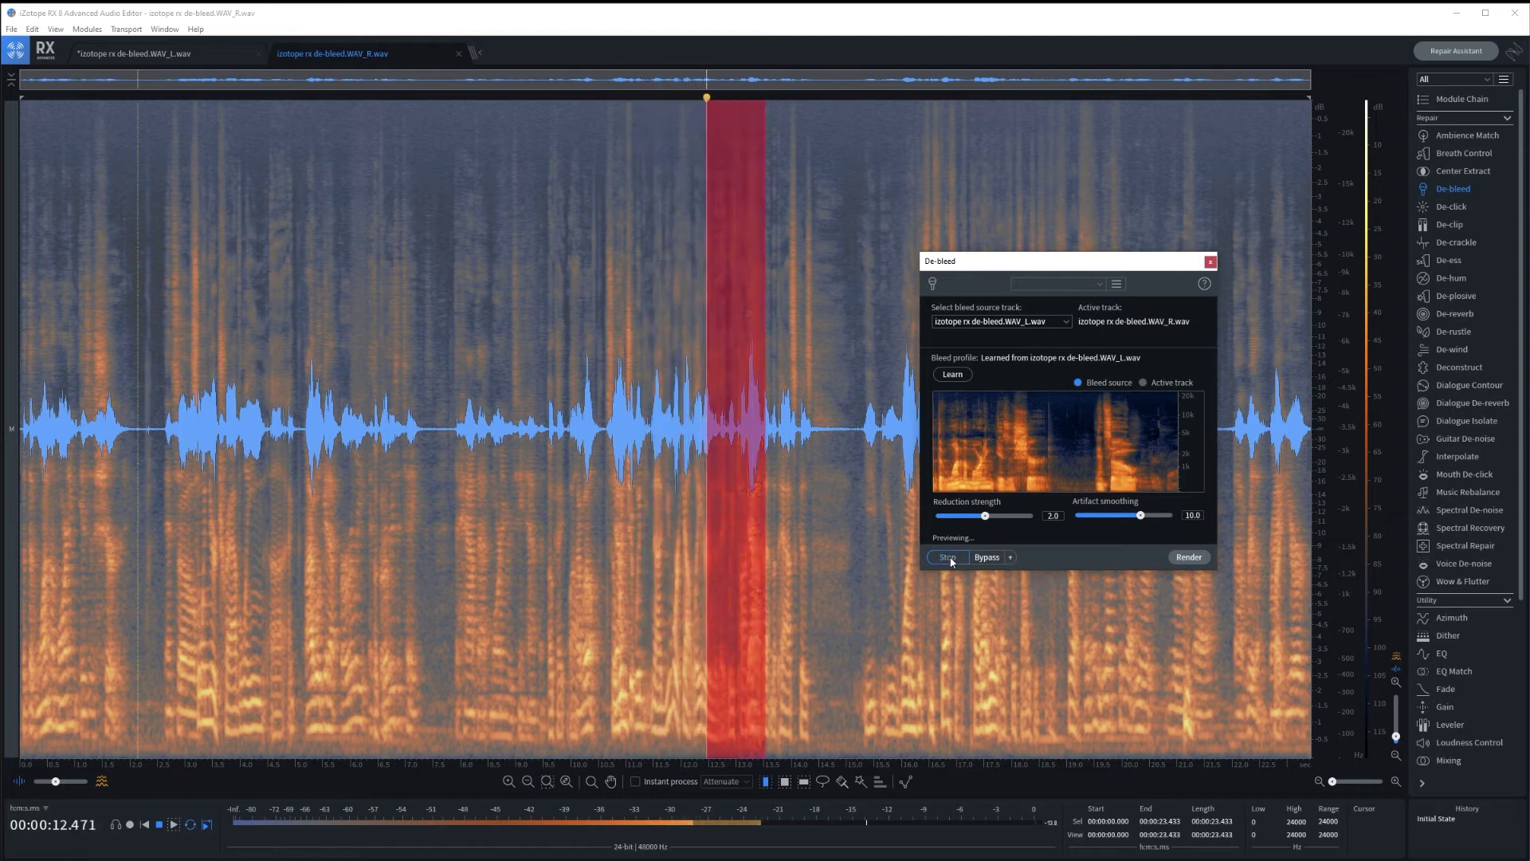
{"action": "left_click", "coordinate": [20, 424]}
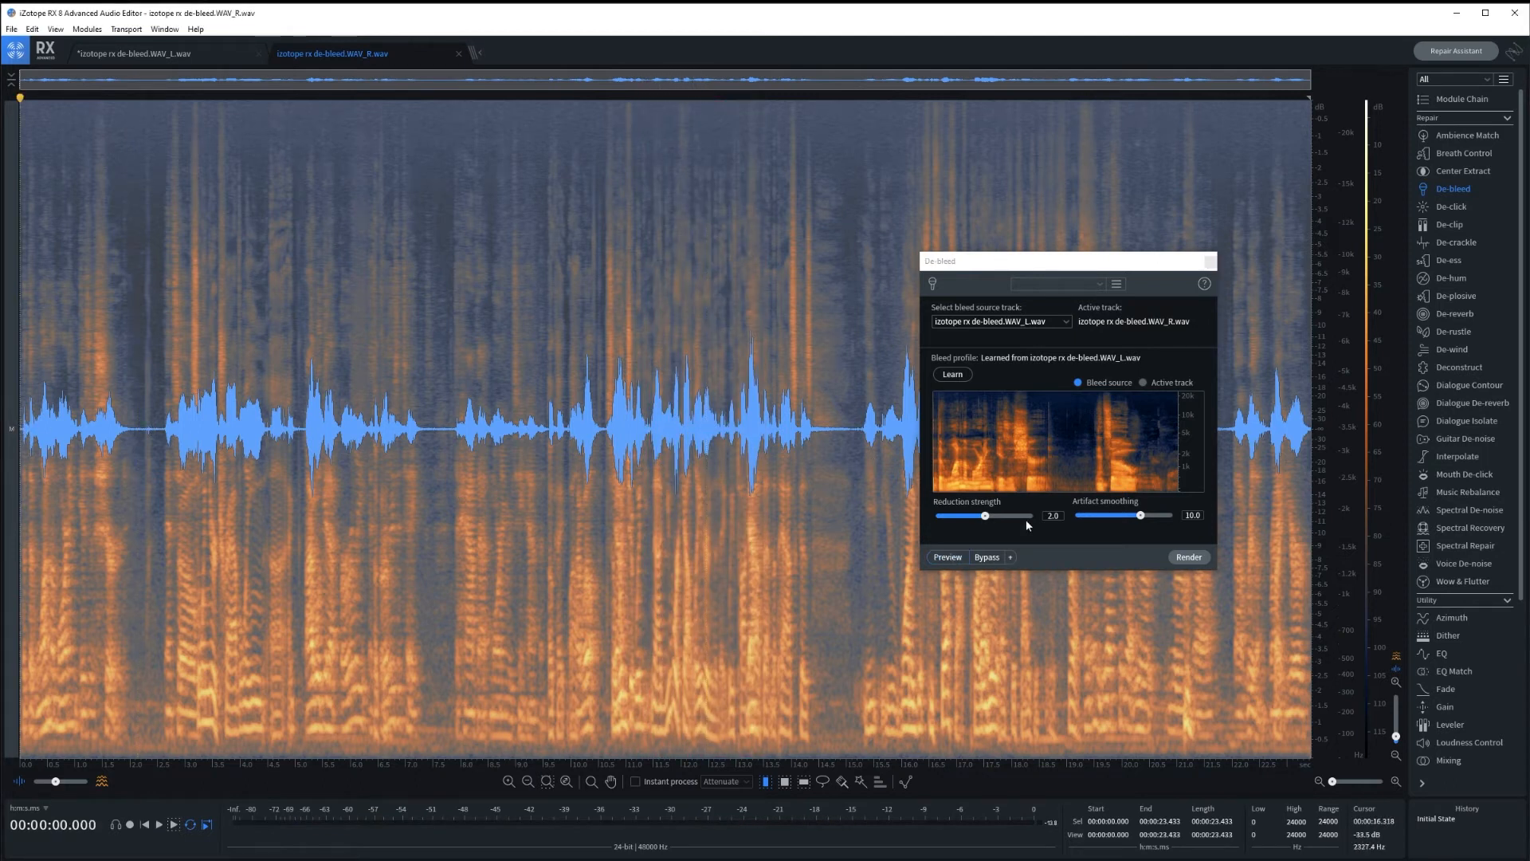
{"action": "left_click", "coordinate": [1052, 515]}
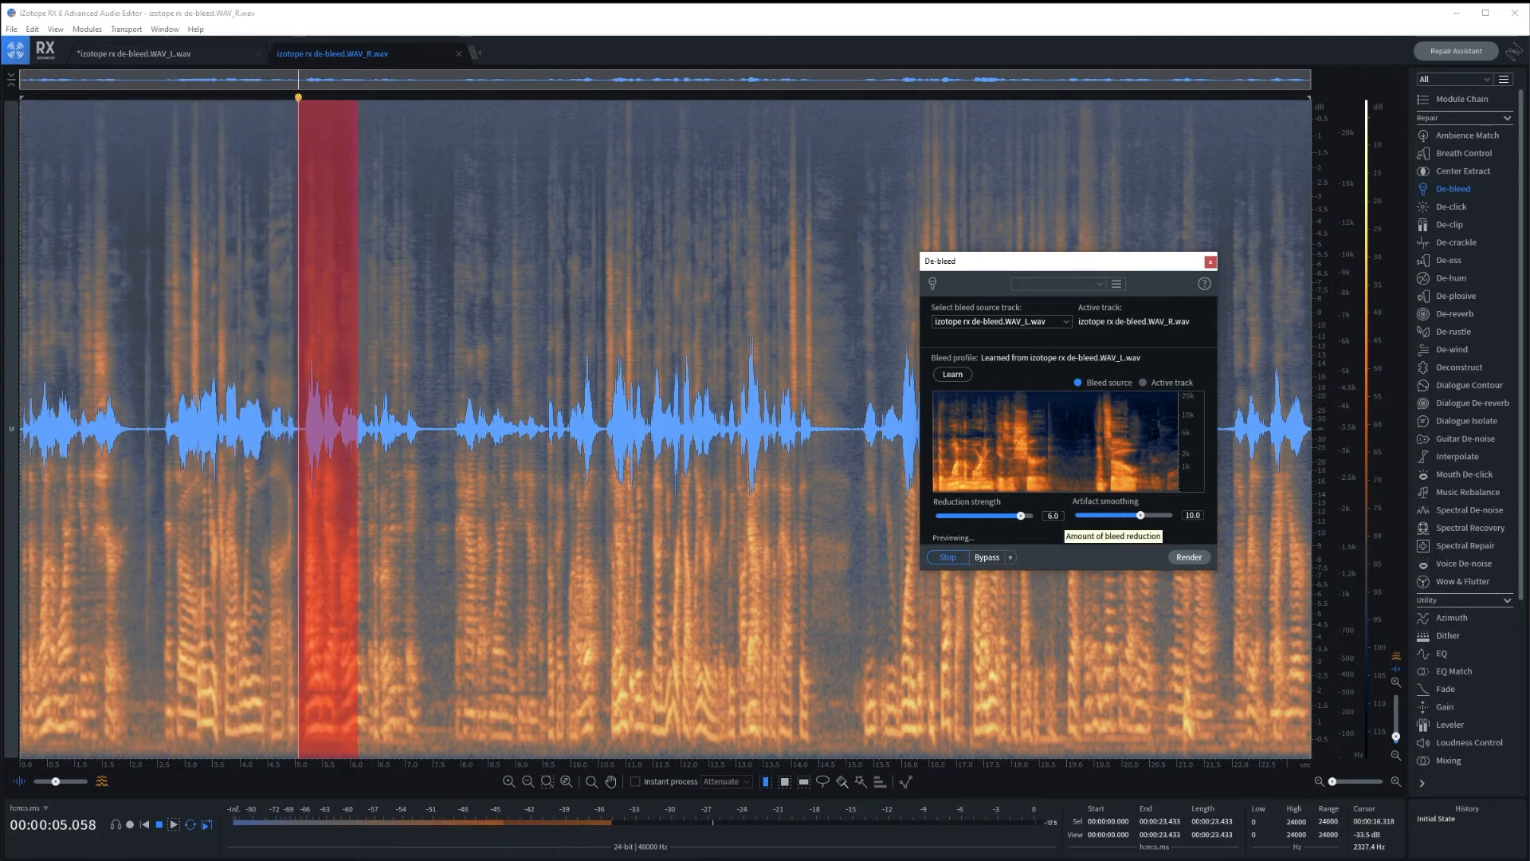
{"action": "left_click", "coordinate": [1052, 515]}
{"action": "type", "text": "8"}
{"action": "key", "text": "Return"}
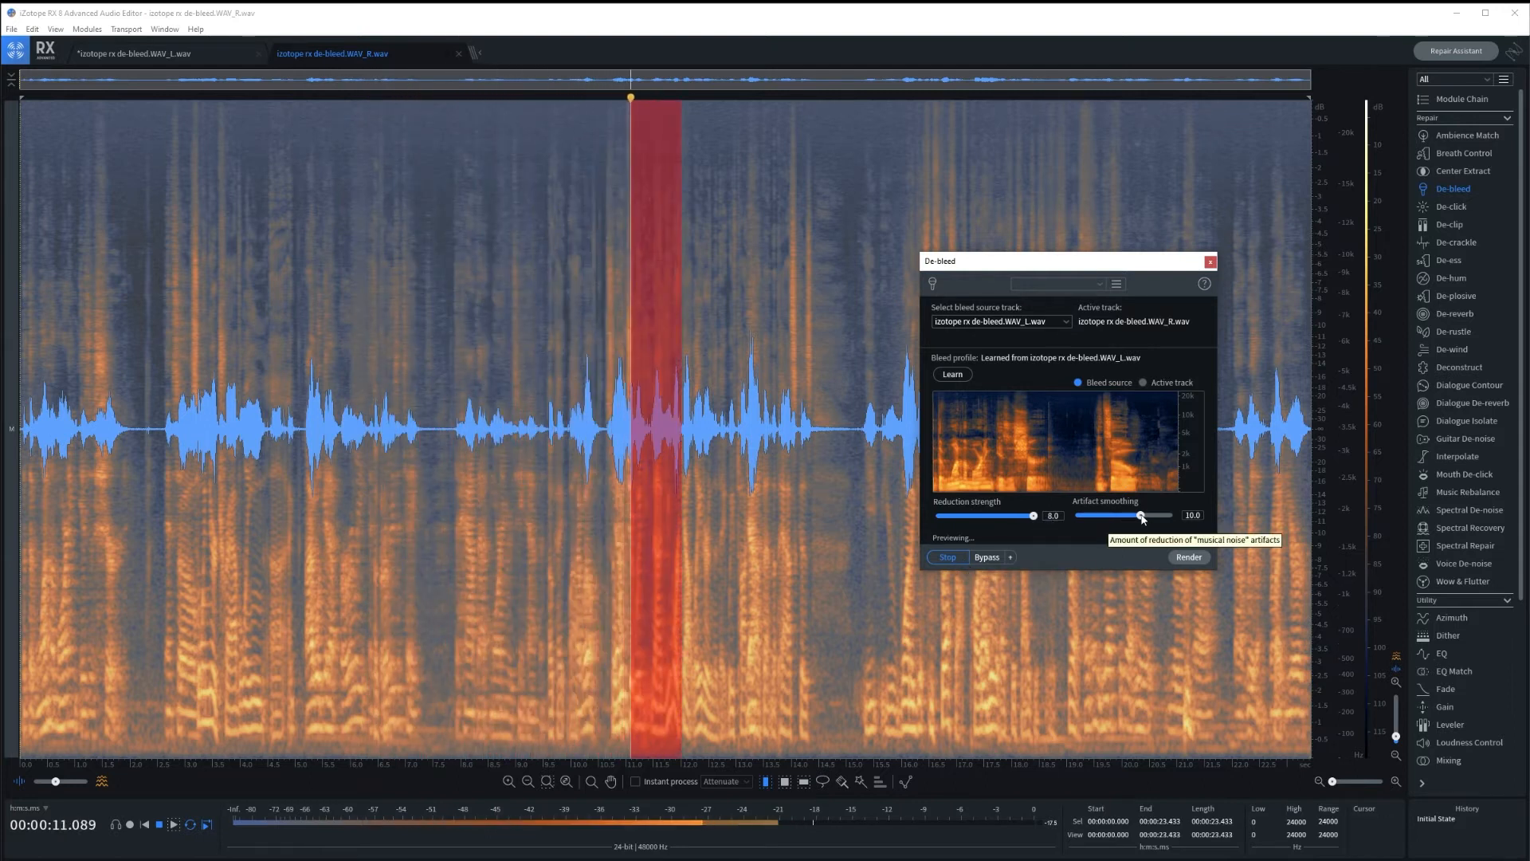
Raise artifact smoothing to 15, preview again and settle reduction strength at 6.0.
{"action": "left_click_drag", "start_coordinate": [1140, 516], "coordinate": [1238, 519]}
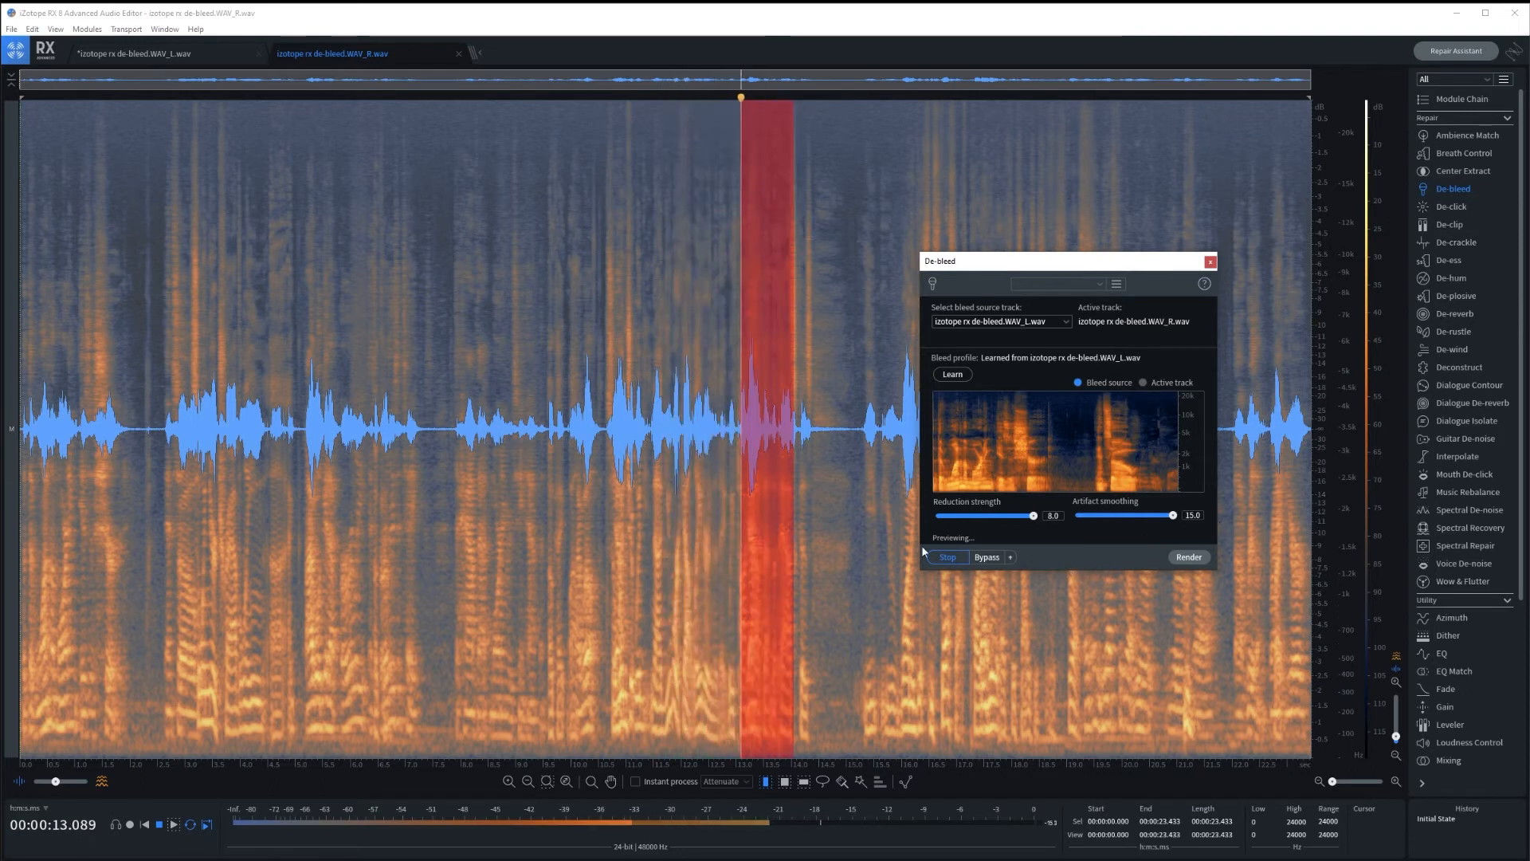
{"action": "double_click", "coordinate": [958, 557]}
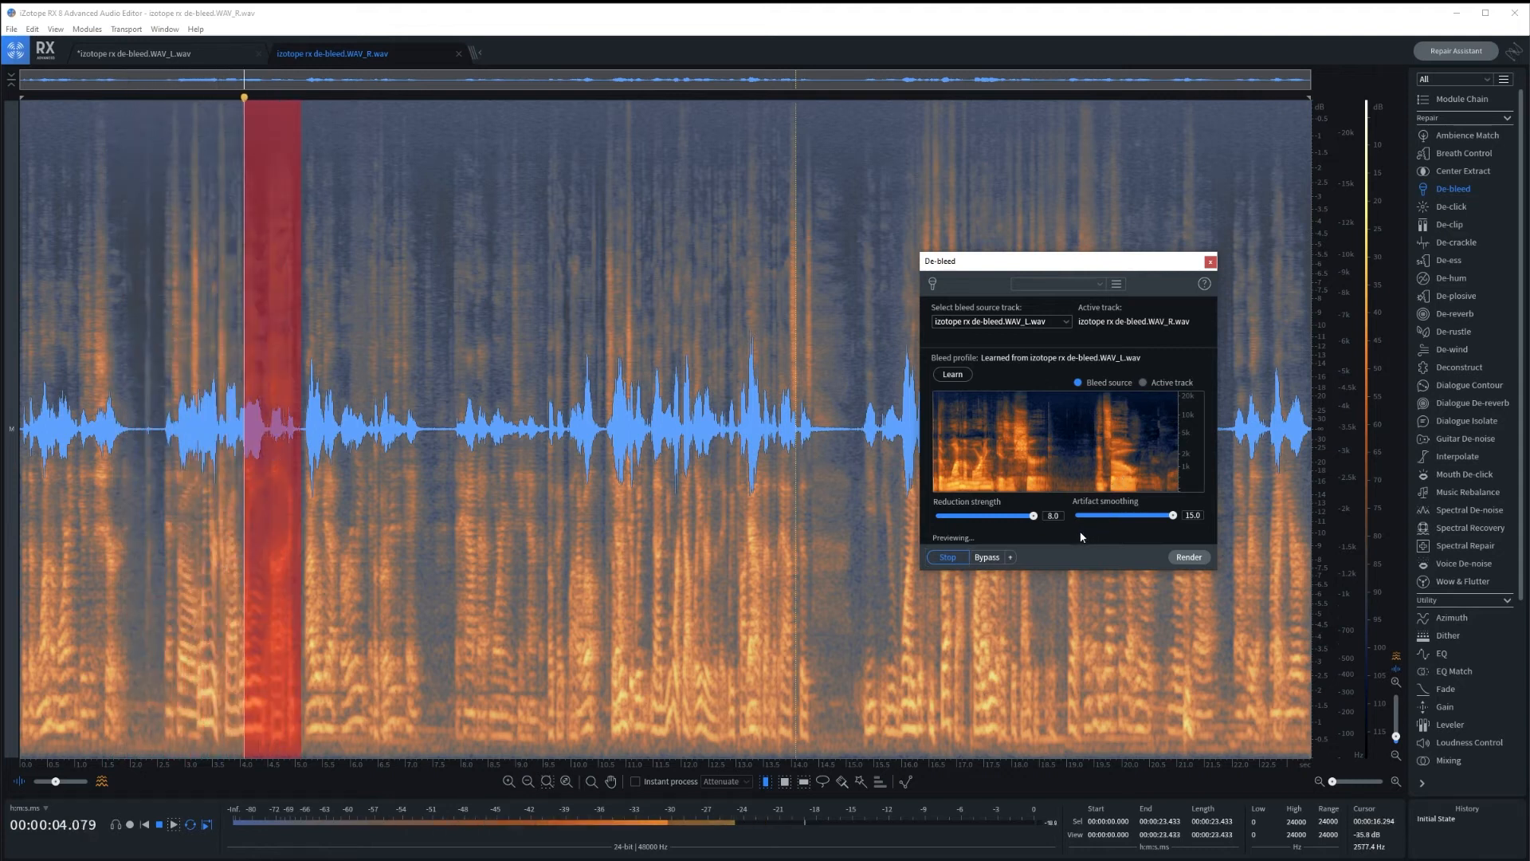
{"action": "left_click_drag", "start_coordinate": [1033, 516], "coordinate": [1021, 516]}
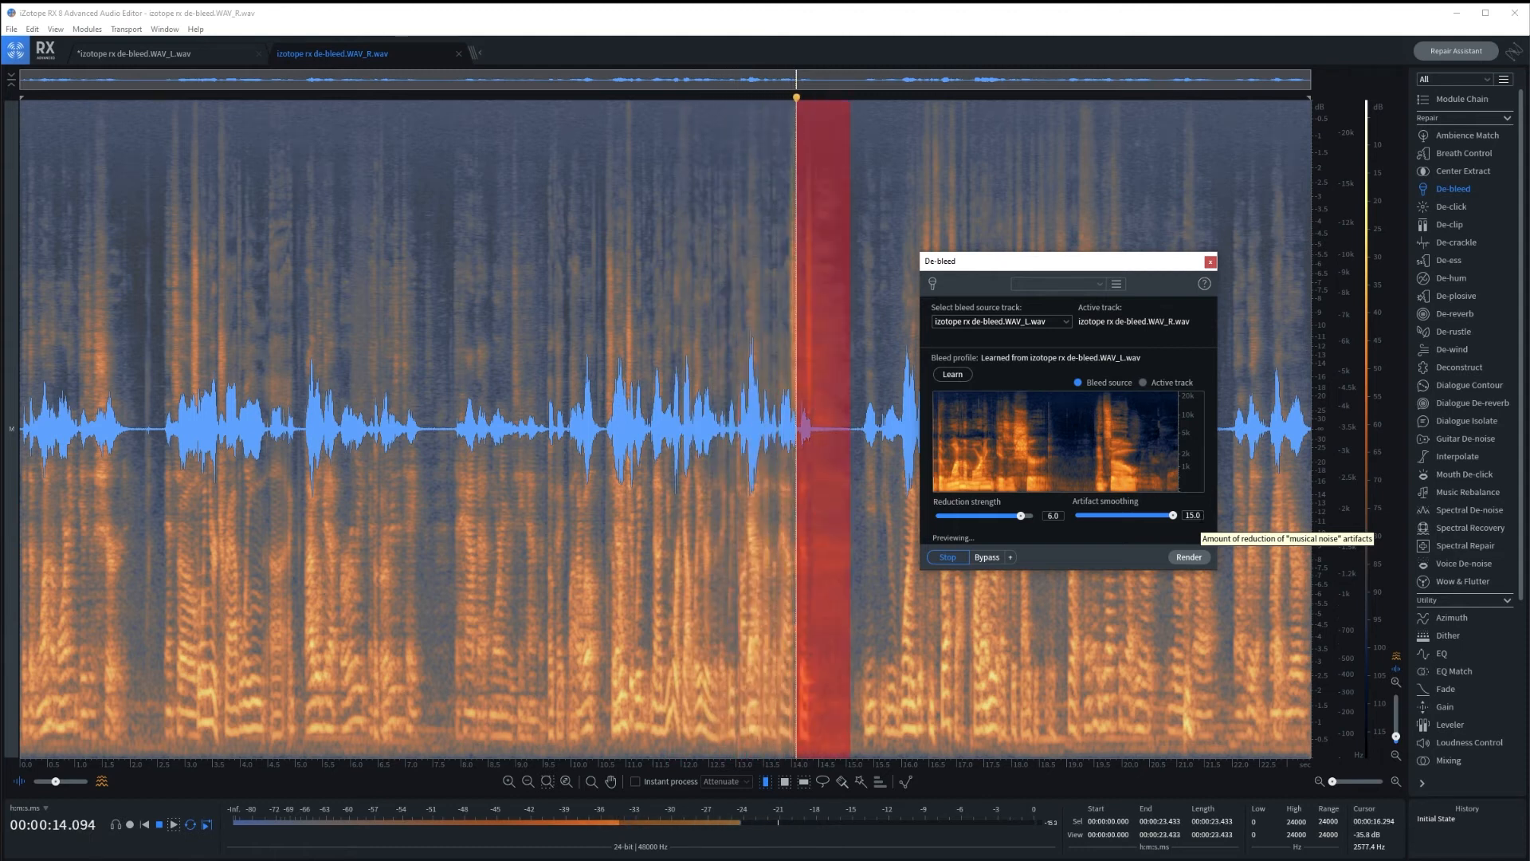
{"action": "key", "text": "space"}
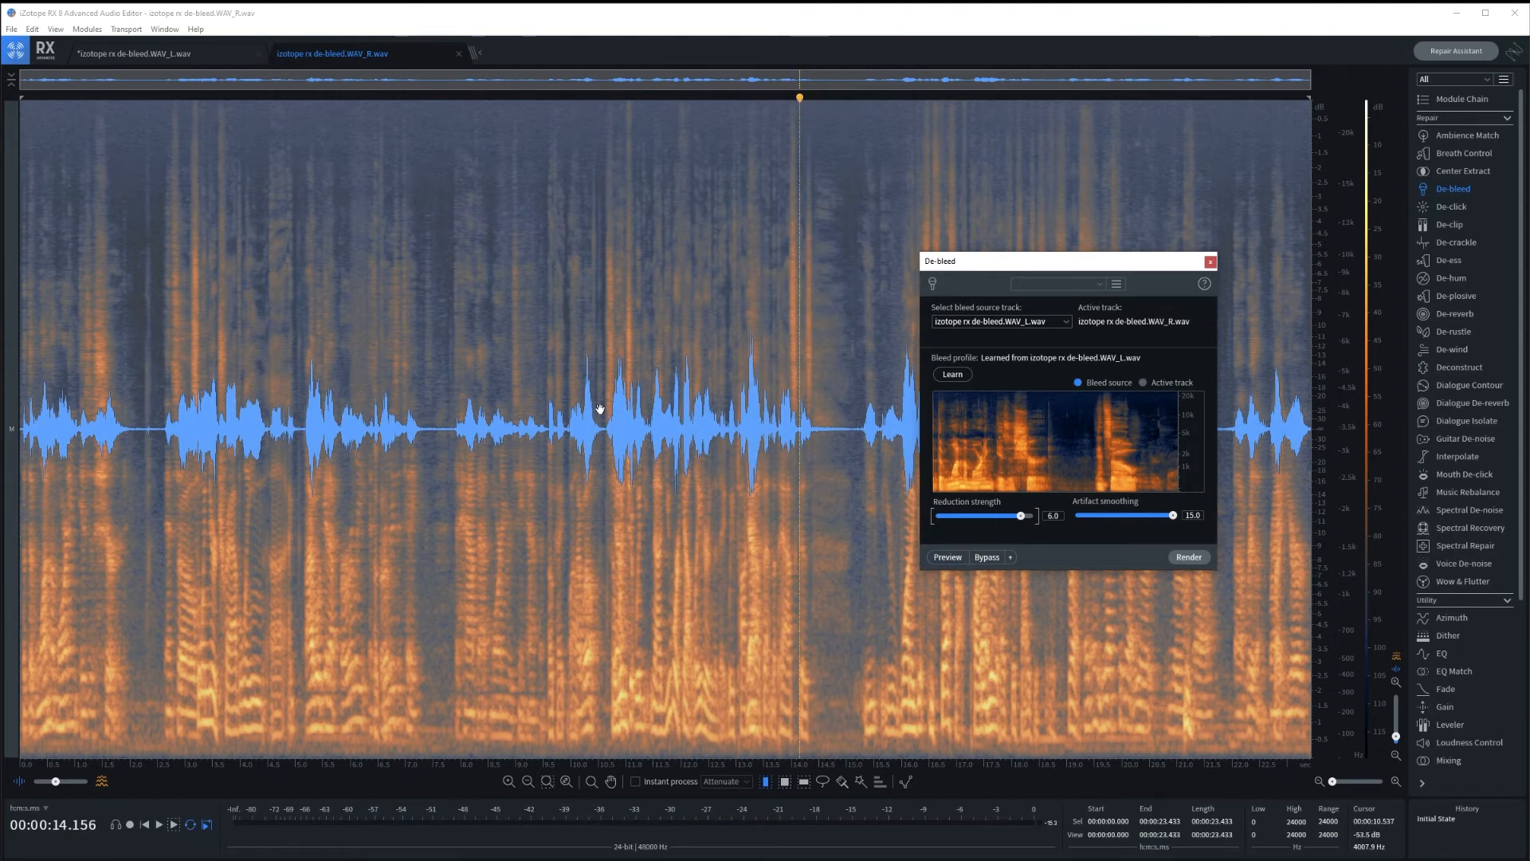
Audition the bleed removal from about 10.5 seconds on the R track.
{"action": "left_click", "coordinate": [600, 410]}
{"action": "left_click", "coordinate": [942, 556]}
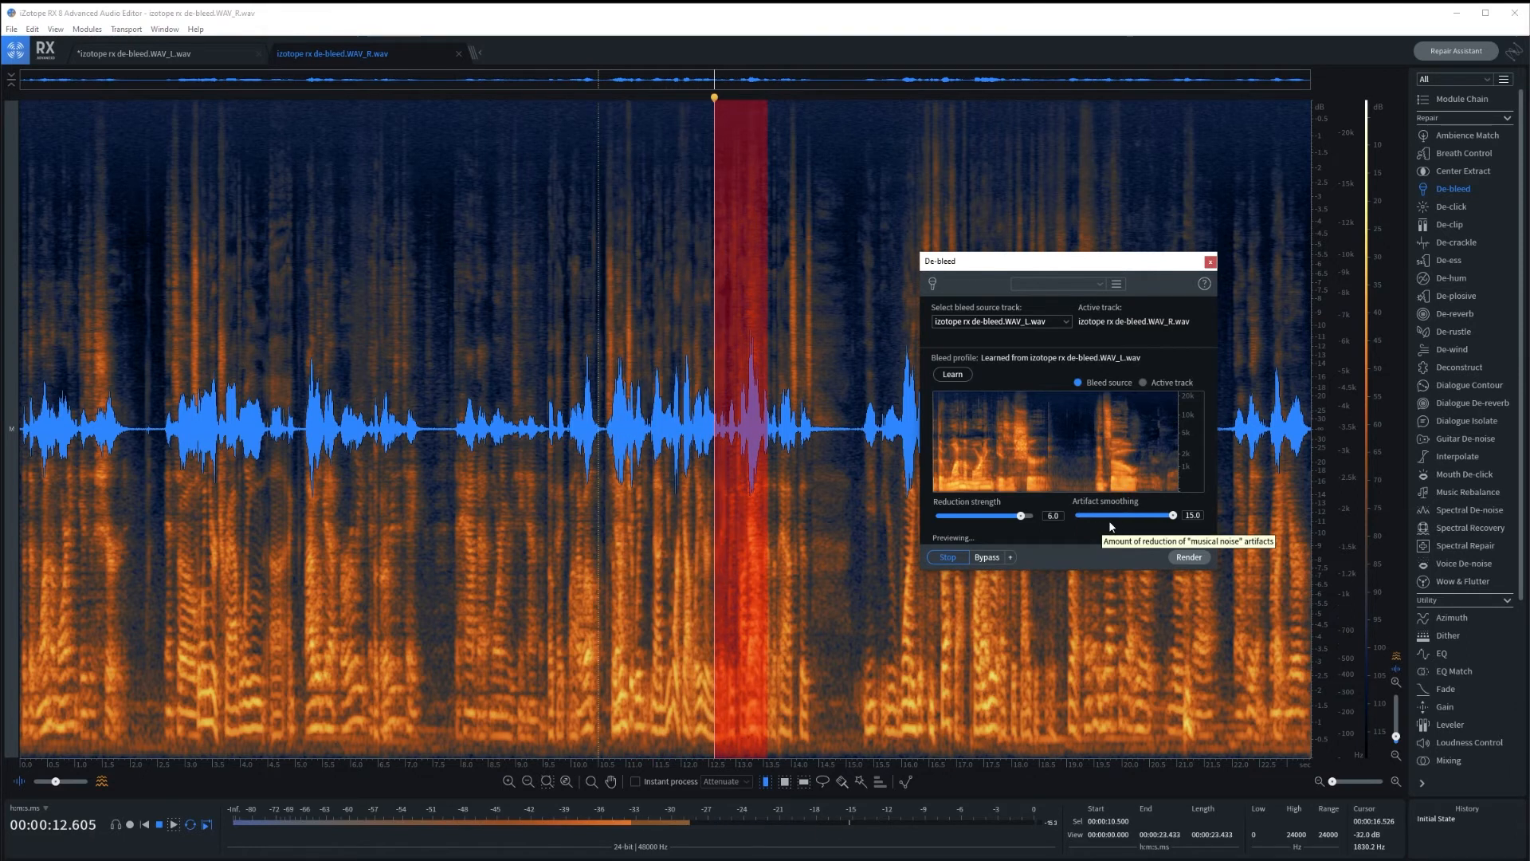
{"action": "left_click", "coordinate": [955, 556]}
{"action": "type", "text": "5"}
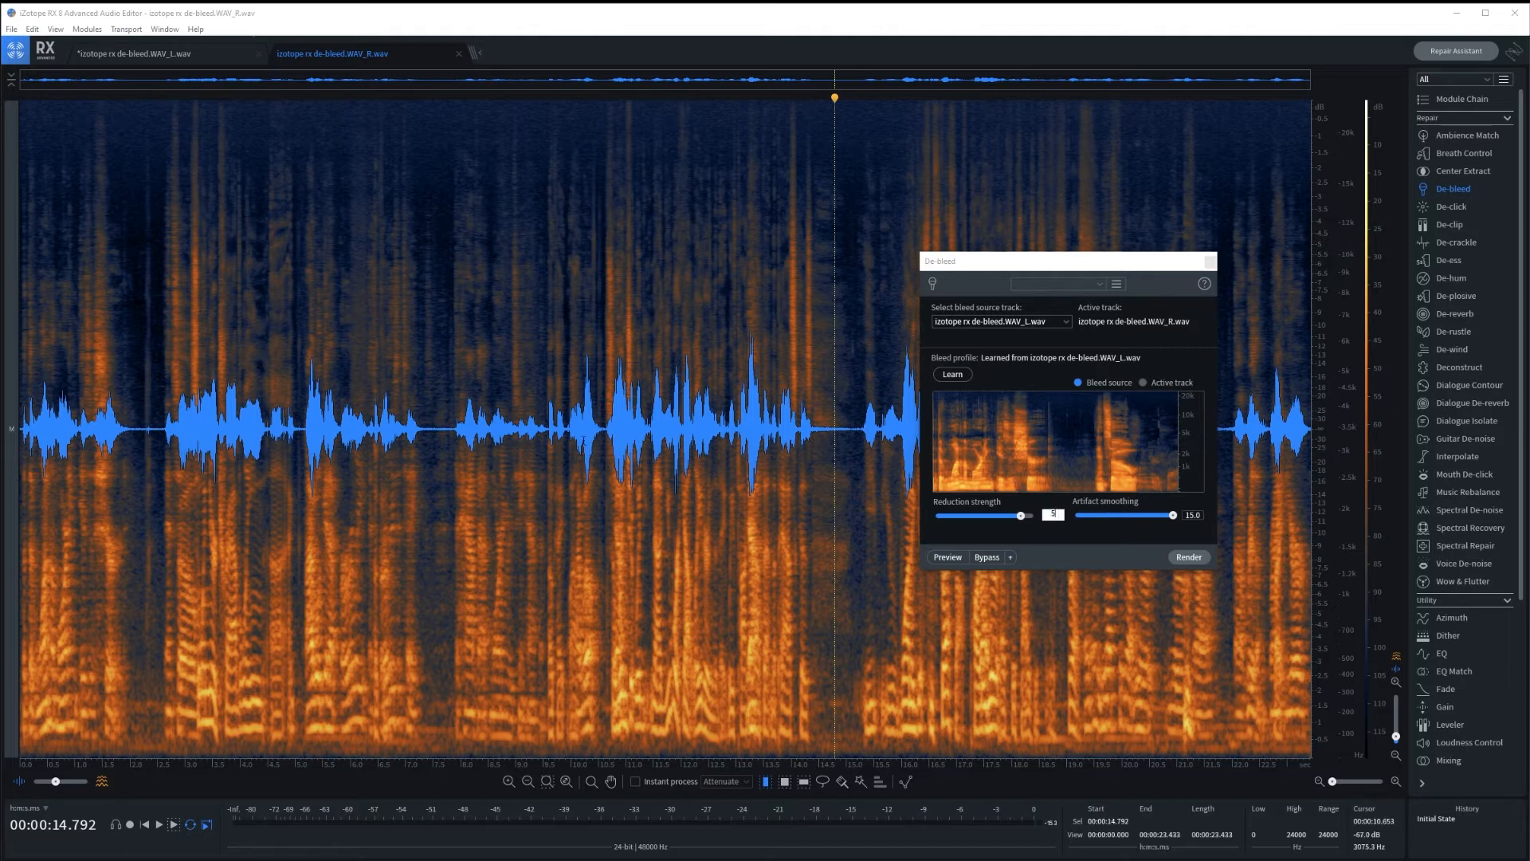
Set reduction strength to 5.0, audition it and render de-bleed onto the R track.
{"action": "key", "text": "Return"}
{"action": "left_click", "coordinate": [955, 557]}
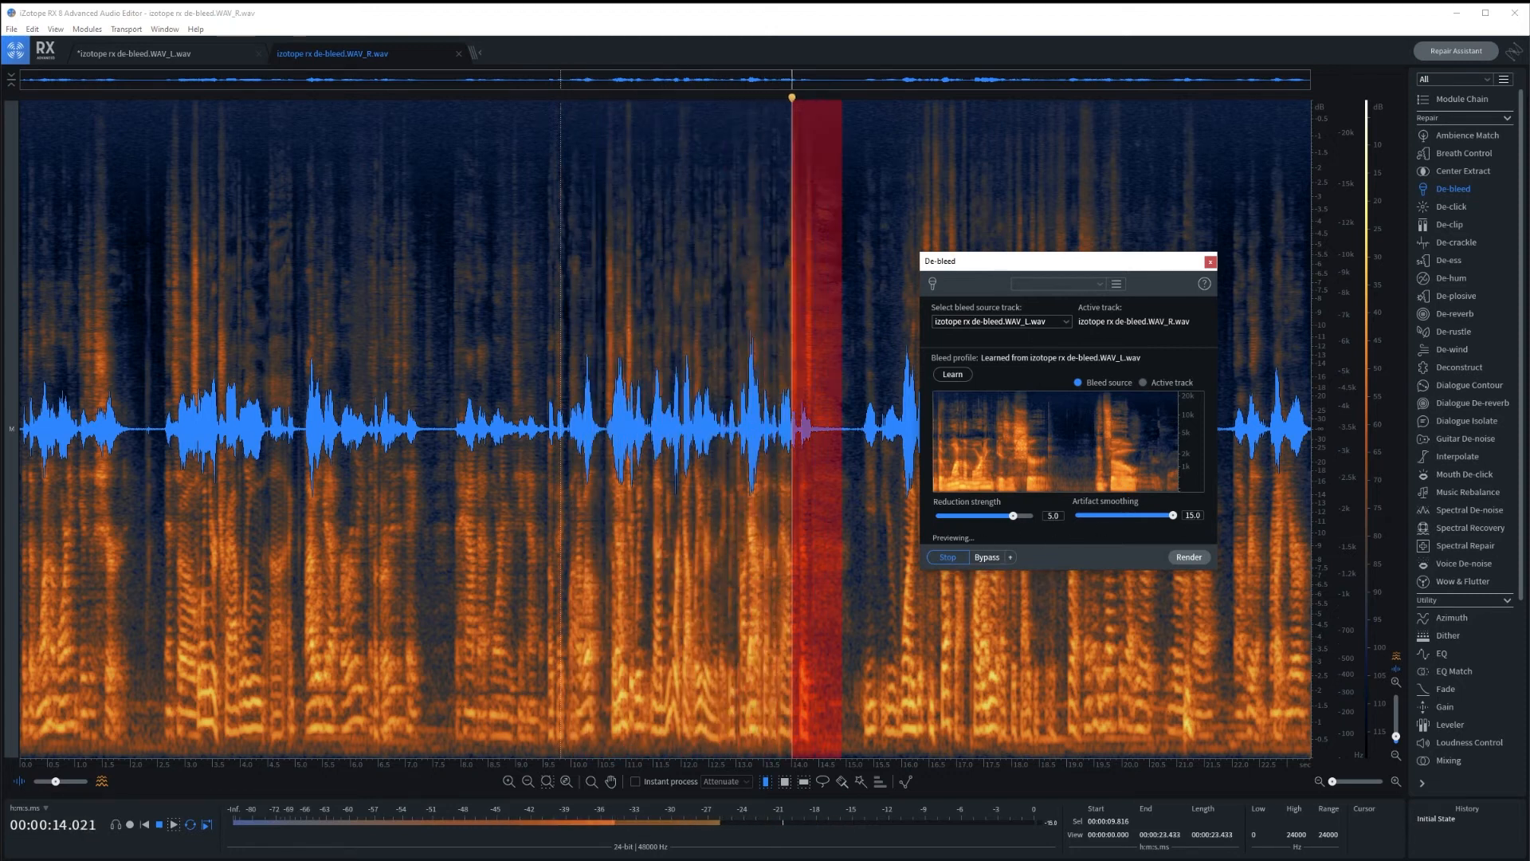
{"action": "left_click", "coordinate": [948, 556]}
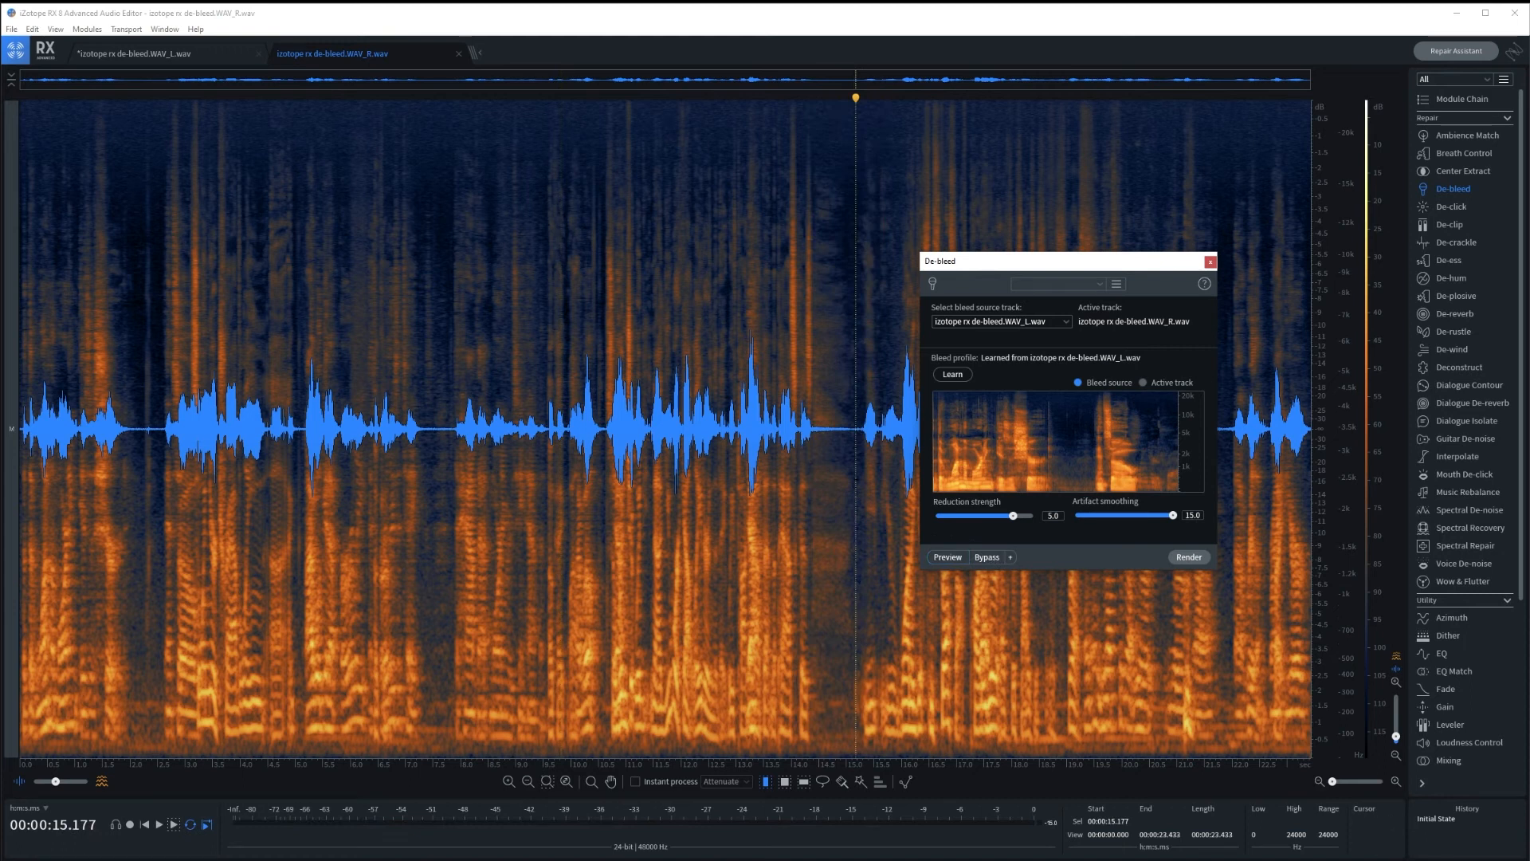
{"action": "left_click", "coordinate": [1185, 558]}
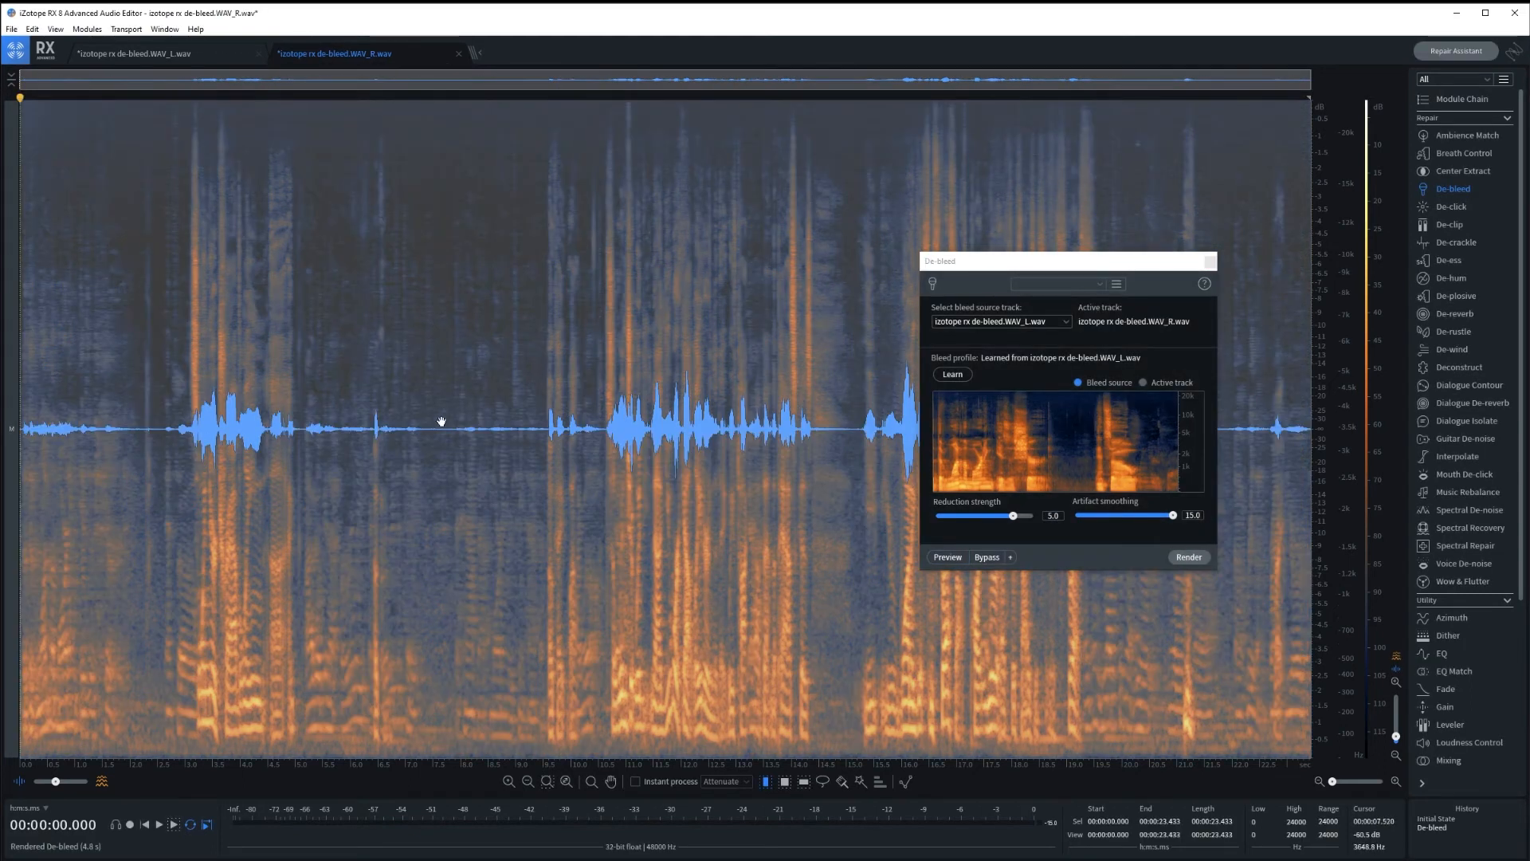
A/B the rendered de-bleed via undo/redo from about 11.8 seconds, then play the processed R track.
{"action": "left_click", "coordinate": [671, 433]}
{"action": "key", "text": "ctrl+z"}
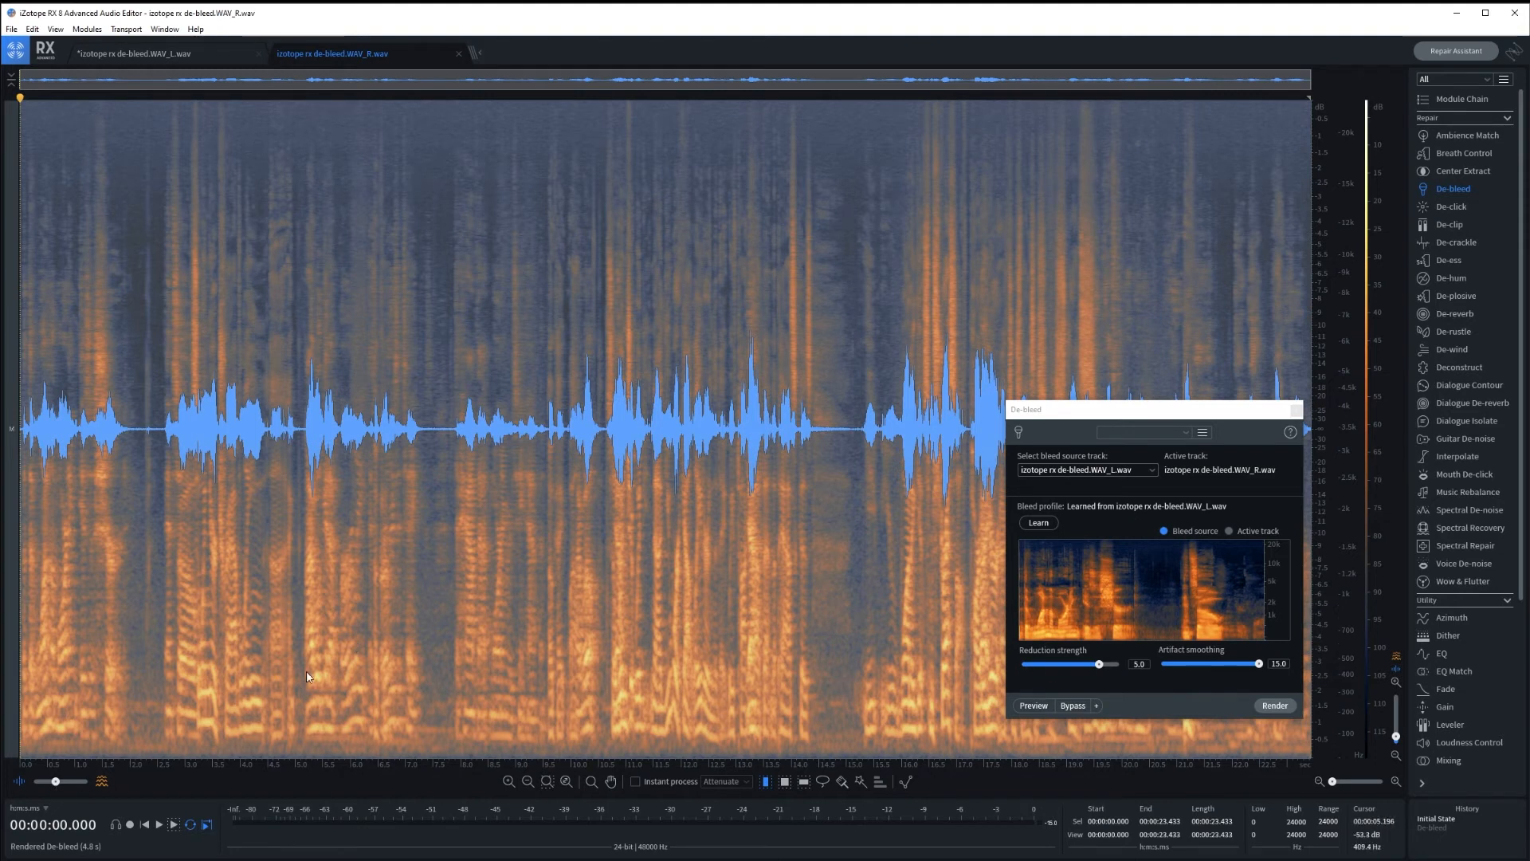
{"action": "key", "text": "ctrl+shift+z"}
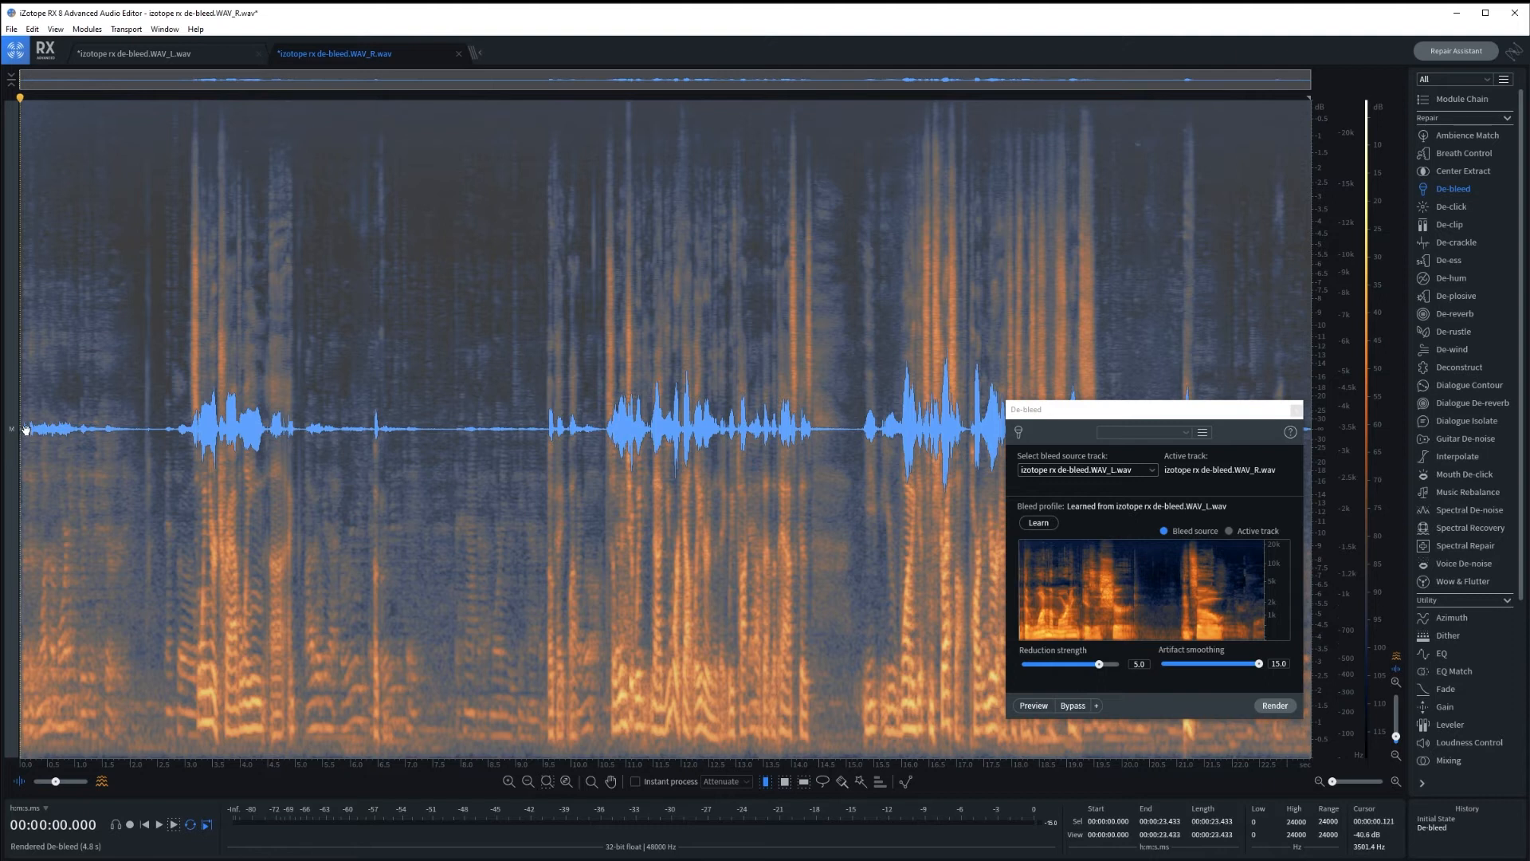
{"action": "key", "text": "space"}
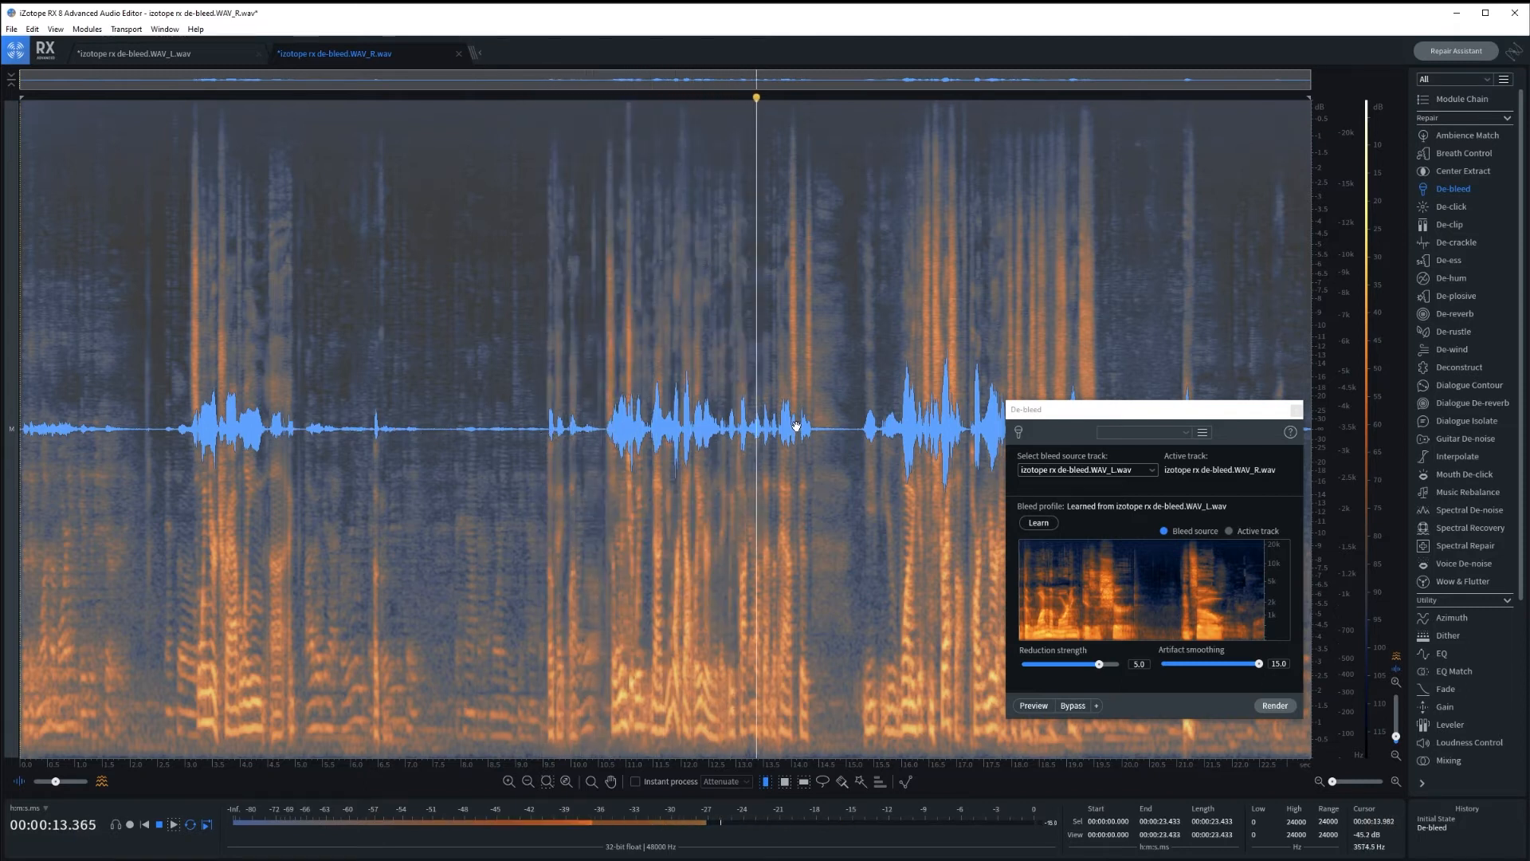
{"action": "key", "text": "space"}
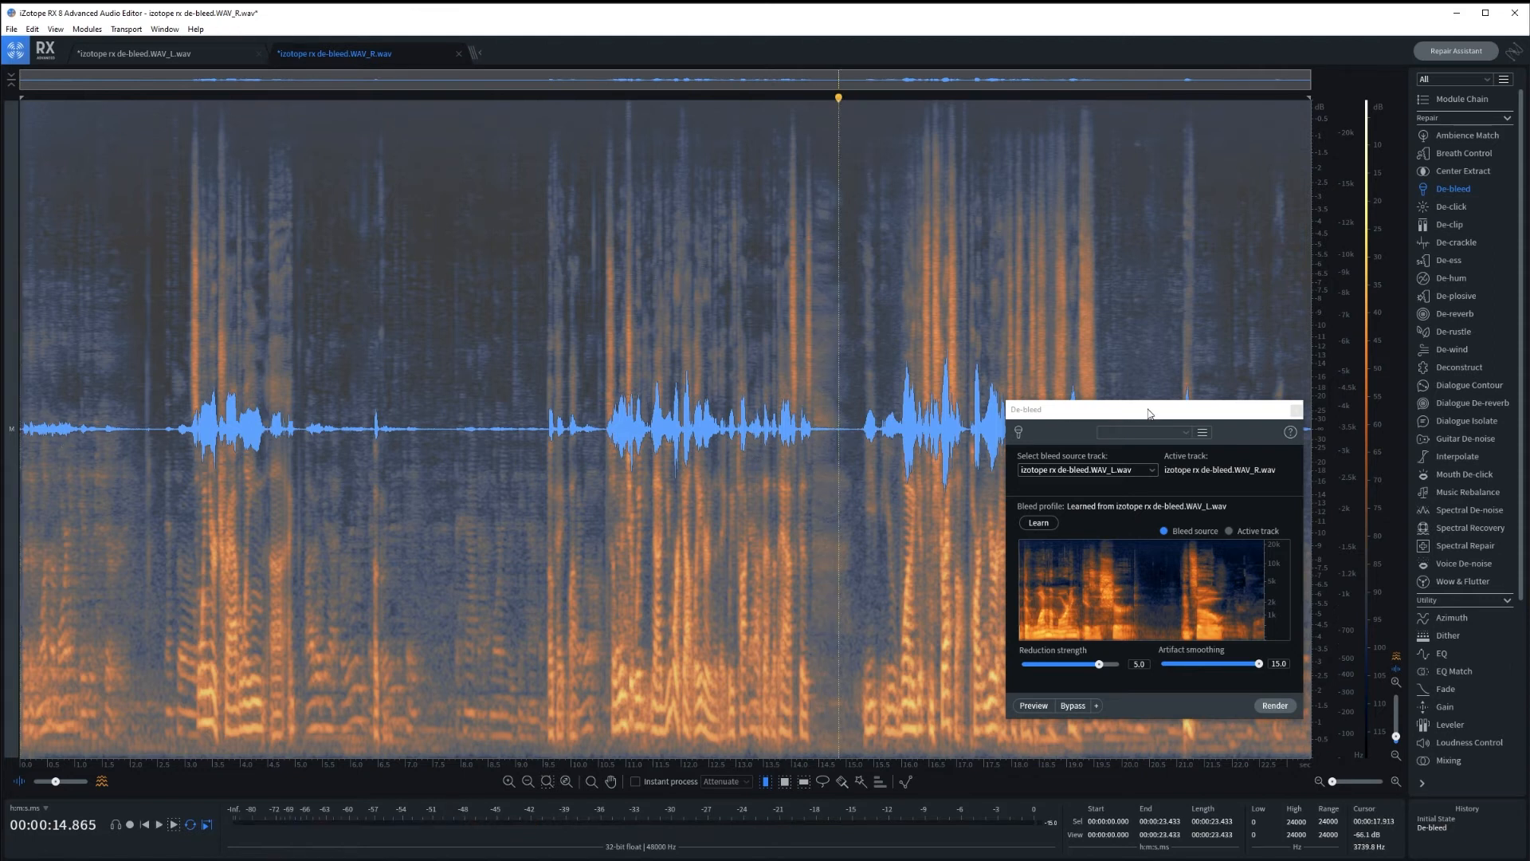
Move the De-bleed module window out of the way of the spectrogram.
{"action": "mouse_move", "coordinate": [1147, 412]}
{"action": "left_mouse_down"}
{"action": "mouse_move", "coordinate": [1121, 384]}
{"action": "mouse_move", "coordinate": [1148, 387]}
{"action": "left_mouse_up"}
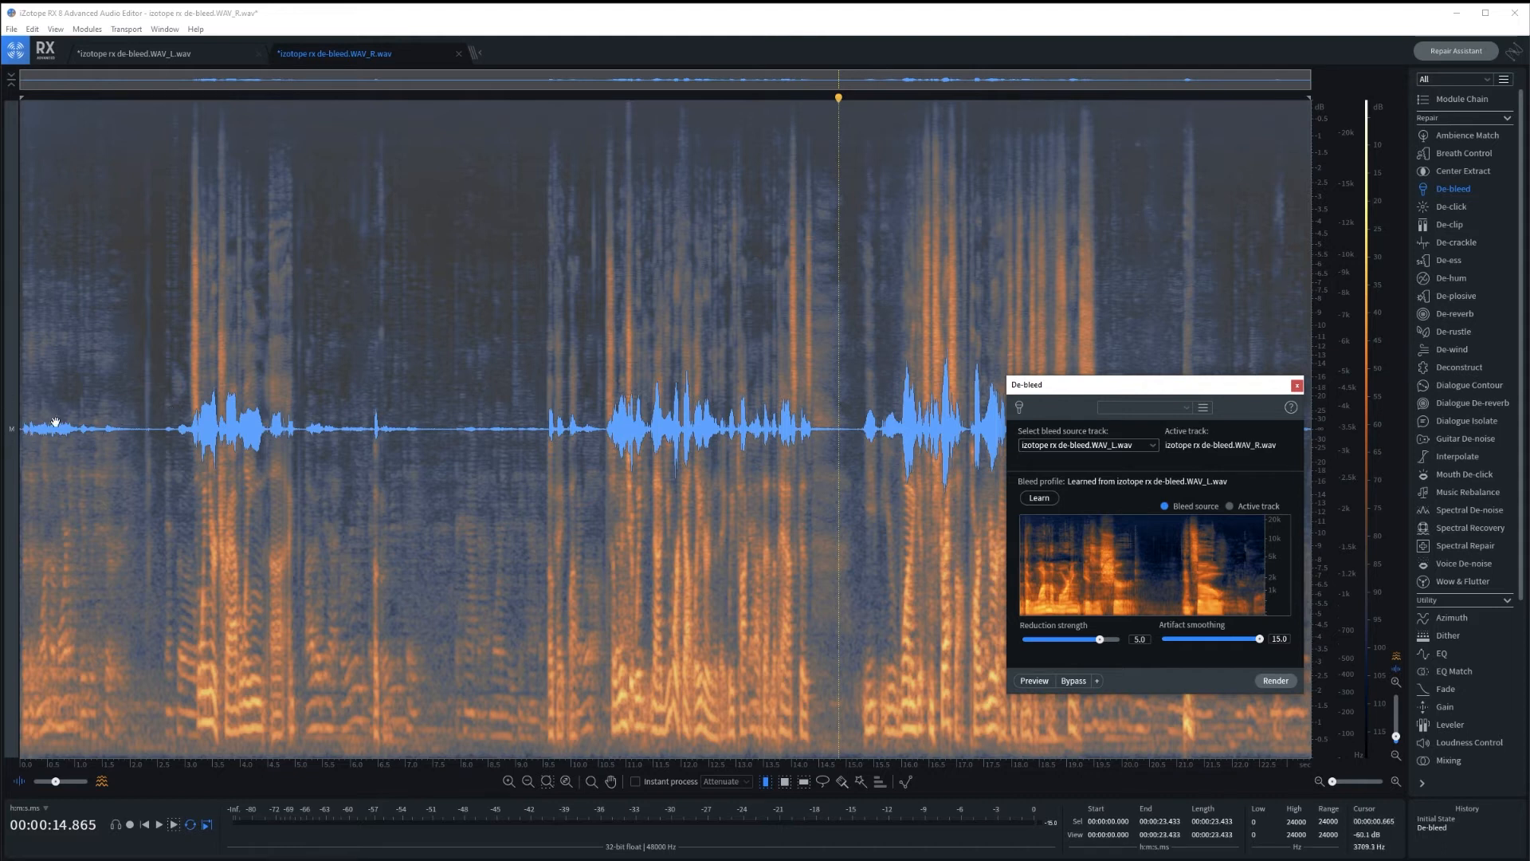
{"action": "mouse_move", "coordinate": [1161, 393]}
{"action": "left_mouse_down"}
{"action": "mouse_move", "coordinate": [201, 441]}
{"action": "mouse_move", "coordinate": [1171, 438]}
{"action": "left_mouse_up"}
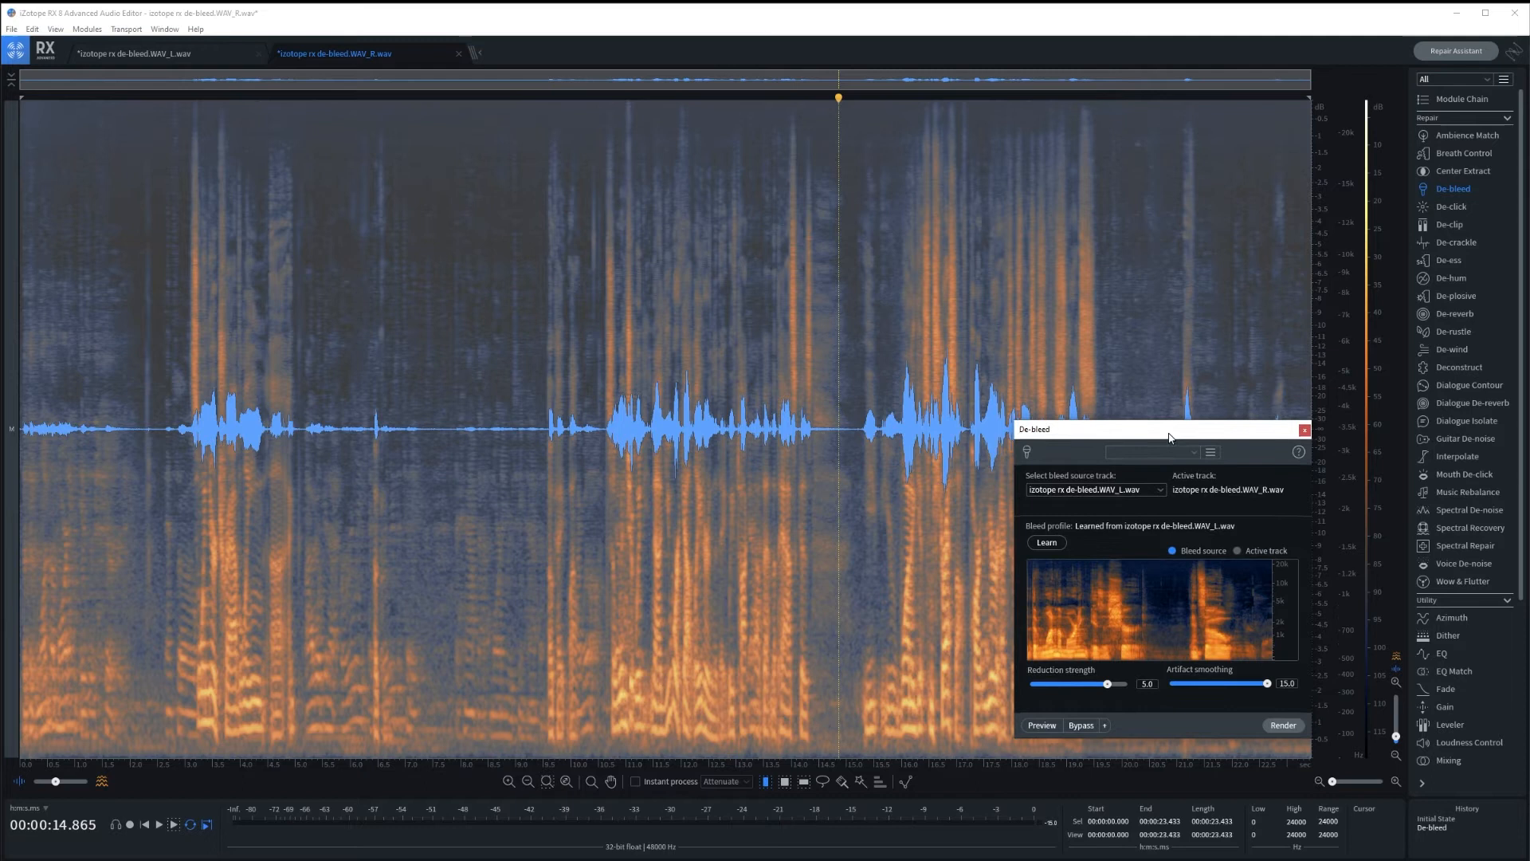
{"action": "mouse_move", "coordinate": [1169, 438]}
{"action": "left_mouse_down"}
{"action": "mouse_move", "coordinate": [206, 439]}
{"action": "mouse_move", "coordinate": [1111, 469]}
{"action": "mouse_move", "coordinate": [1028, 385]}
{"action": "left_mouse_up"}
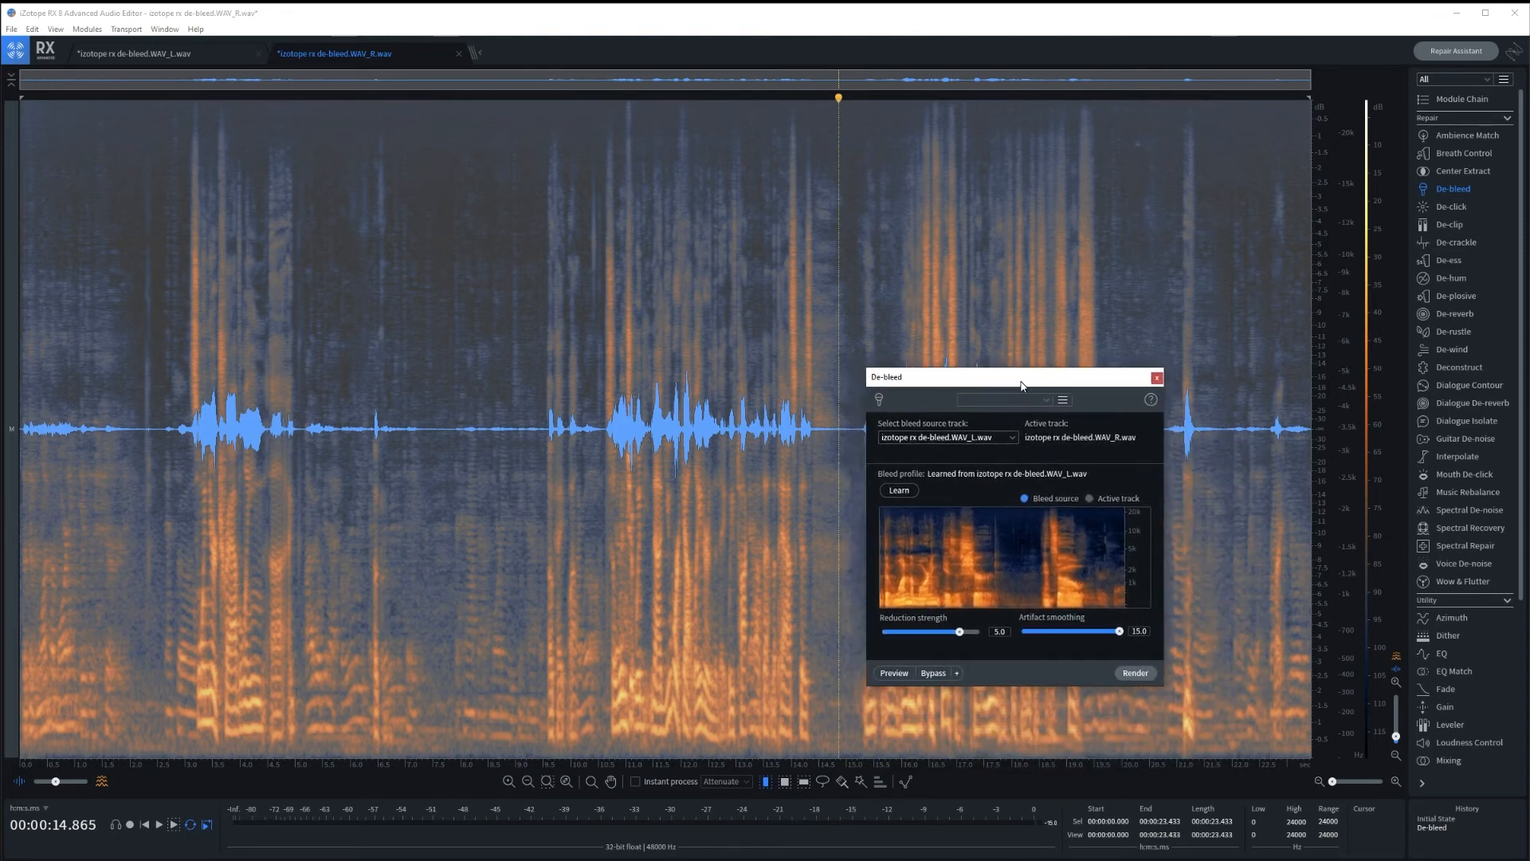
{"action": "mouse_move", "coordinate": [1028, 385]}
{"action": "left_mouse_down"}
{"action": "mouse_move", "coordinate": [1267, 424]}
{"action": "mouse_move", "coordinate": [1159, 467]}
{"action": "left_mouse_up"}
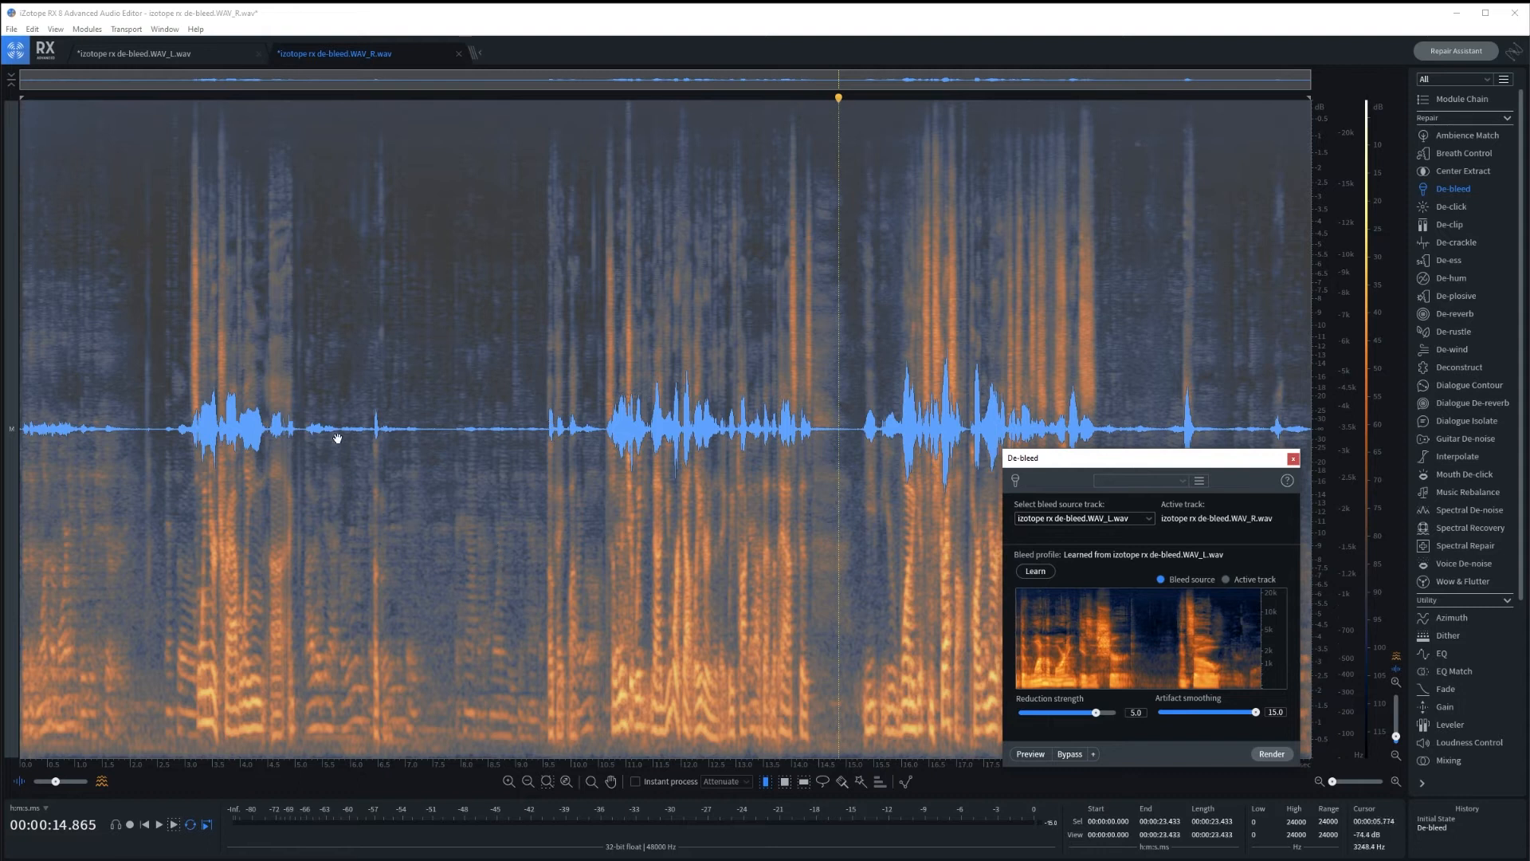
Save the de-bled R track, switch to the WAV_L tab and close RX back to Audition.
{"action": "left_click", "coordinate": [187, 407]}
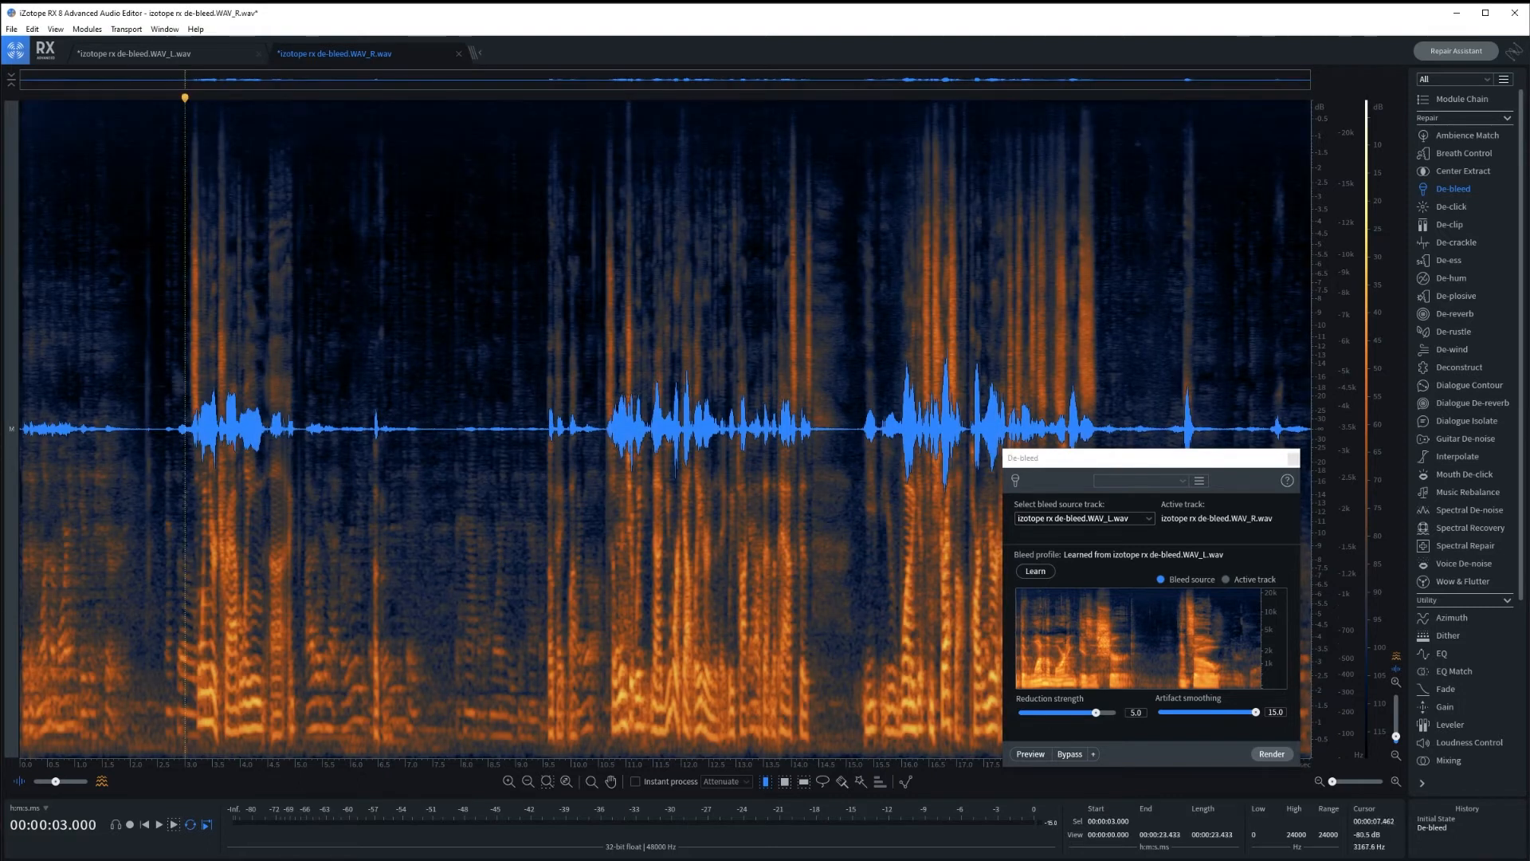
{"action": "left_click", "coordinate": [382, 300]}
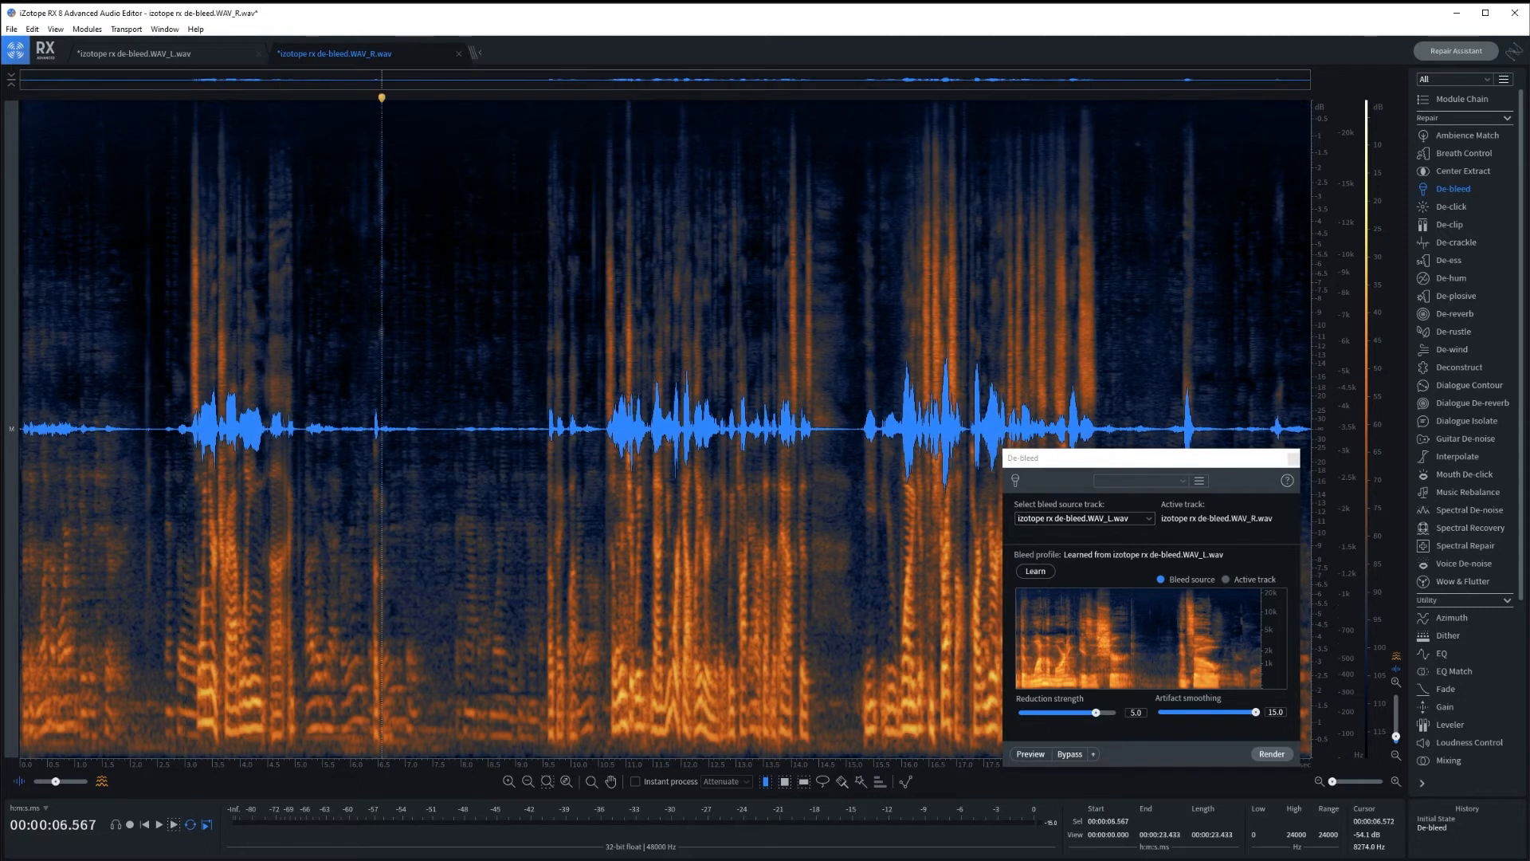
{"action": "key", "text": "ctrl+s"}
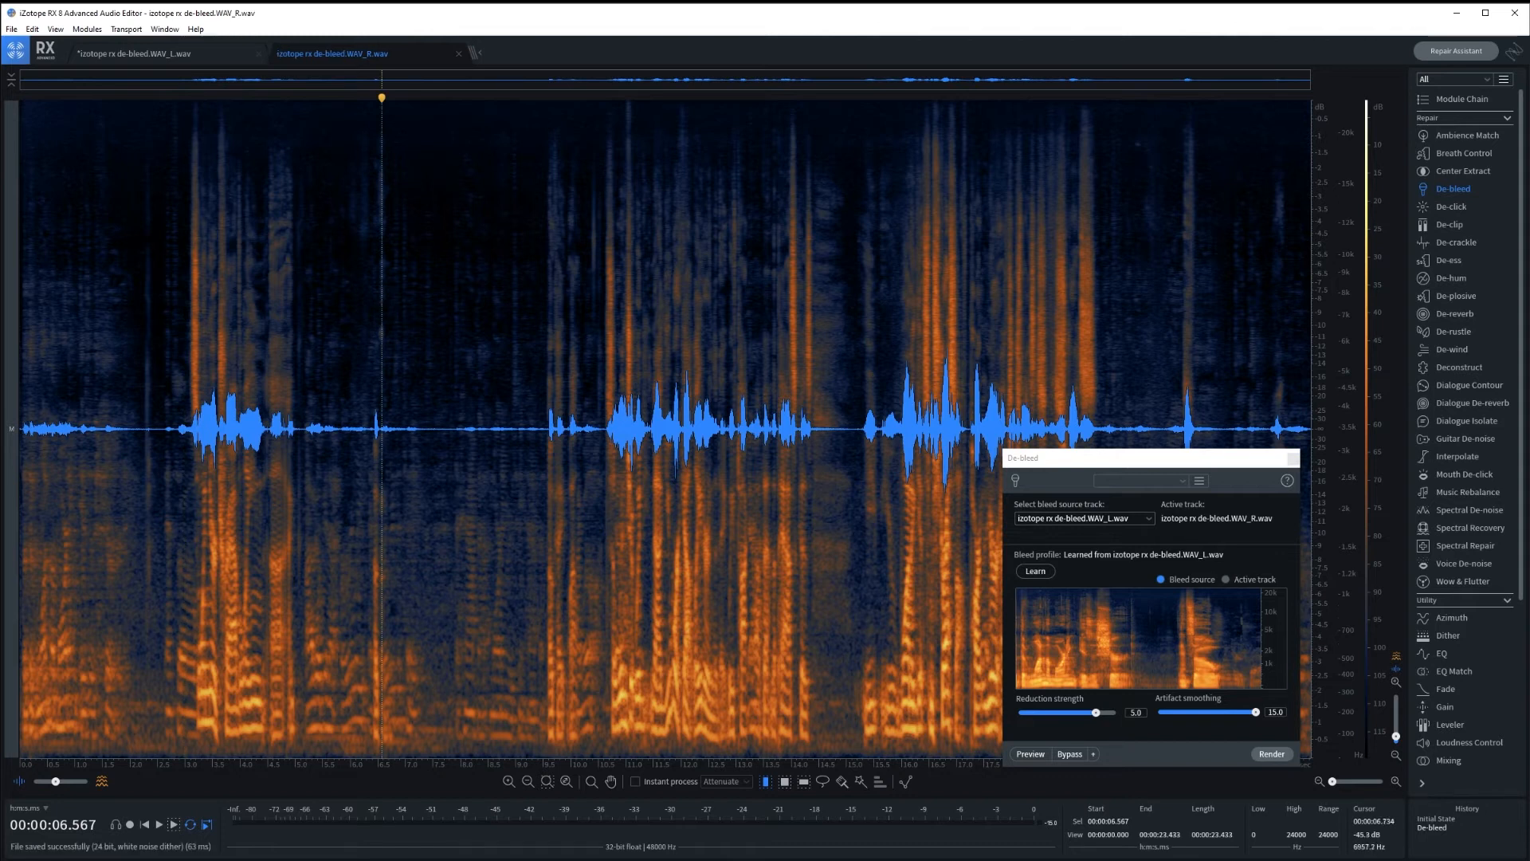
{"action": "left_click", "coordinate": [183, 52]}
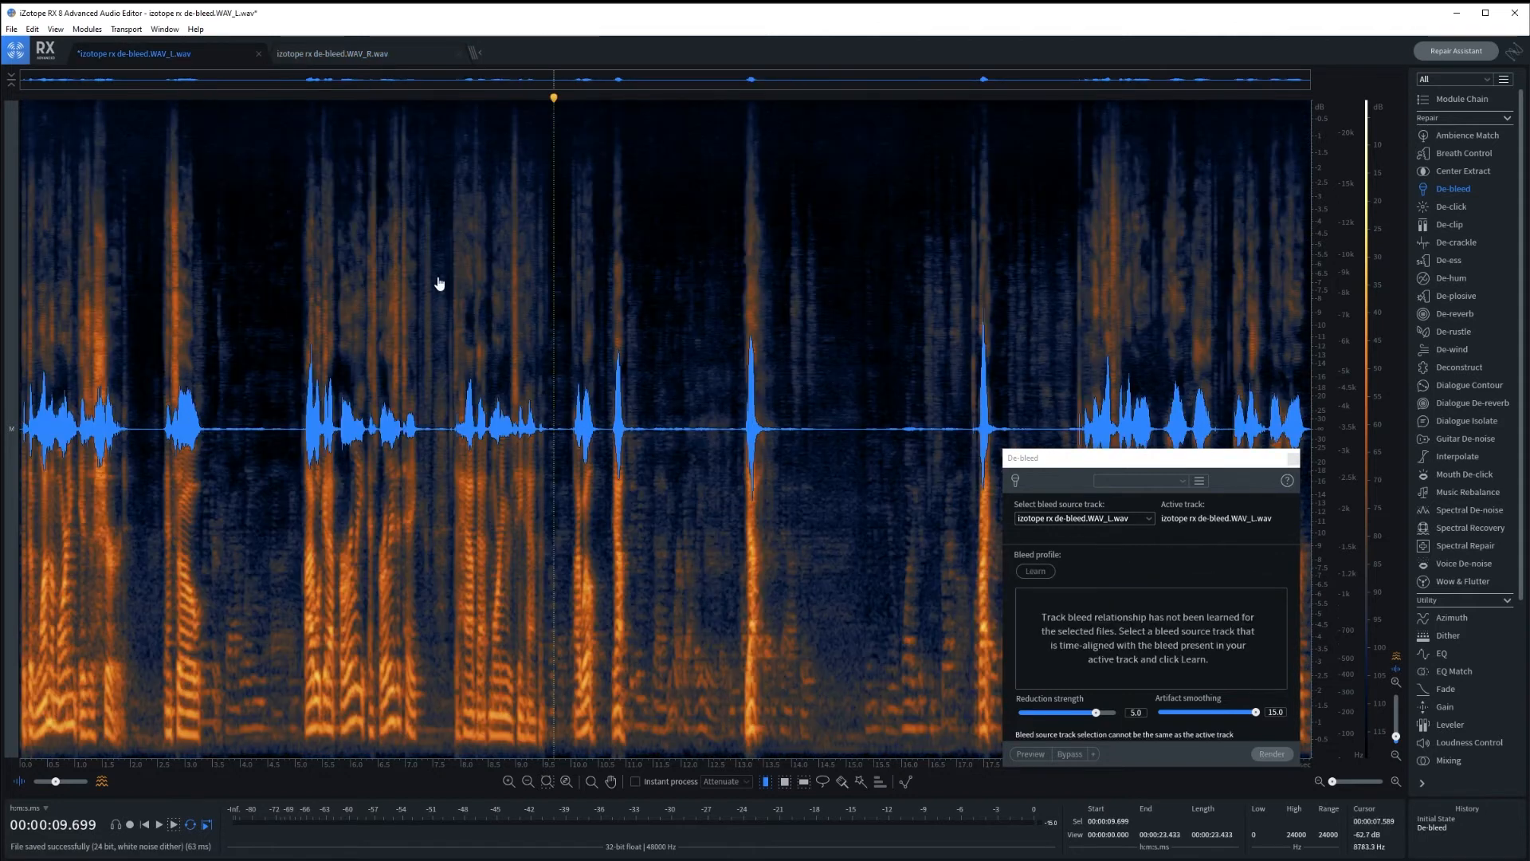
{"action": "left_click", "coordinate": [1513, 12]}
Close the old WAV_L and WAV_R files and reimport the de-bled versions.
{"action": "left_click", "coordinate": [120, 145], "text": "shift"}
{"action": "left_click_drag", "start_coordinate": [114, 137], "coordinate": [108, 132]}
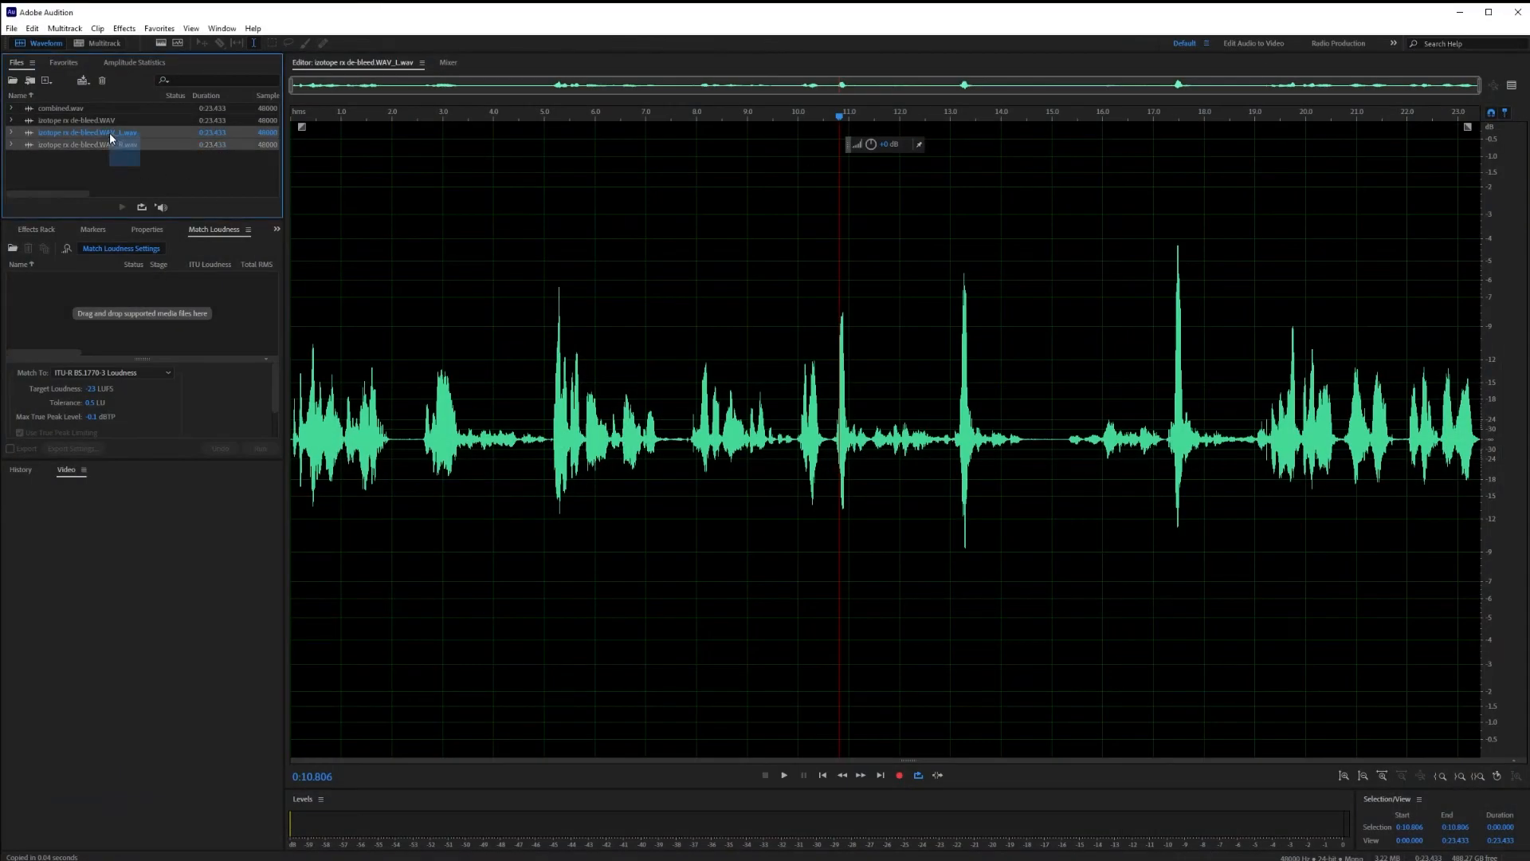
{"action": "key", "text": "Delete"}
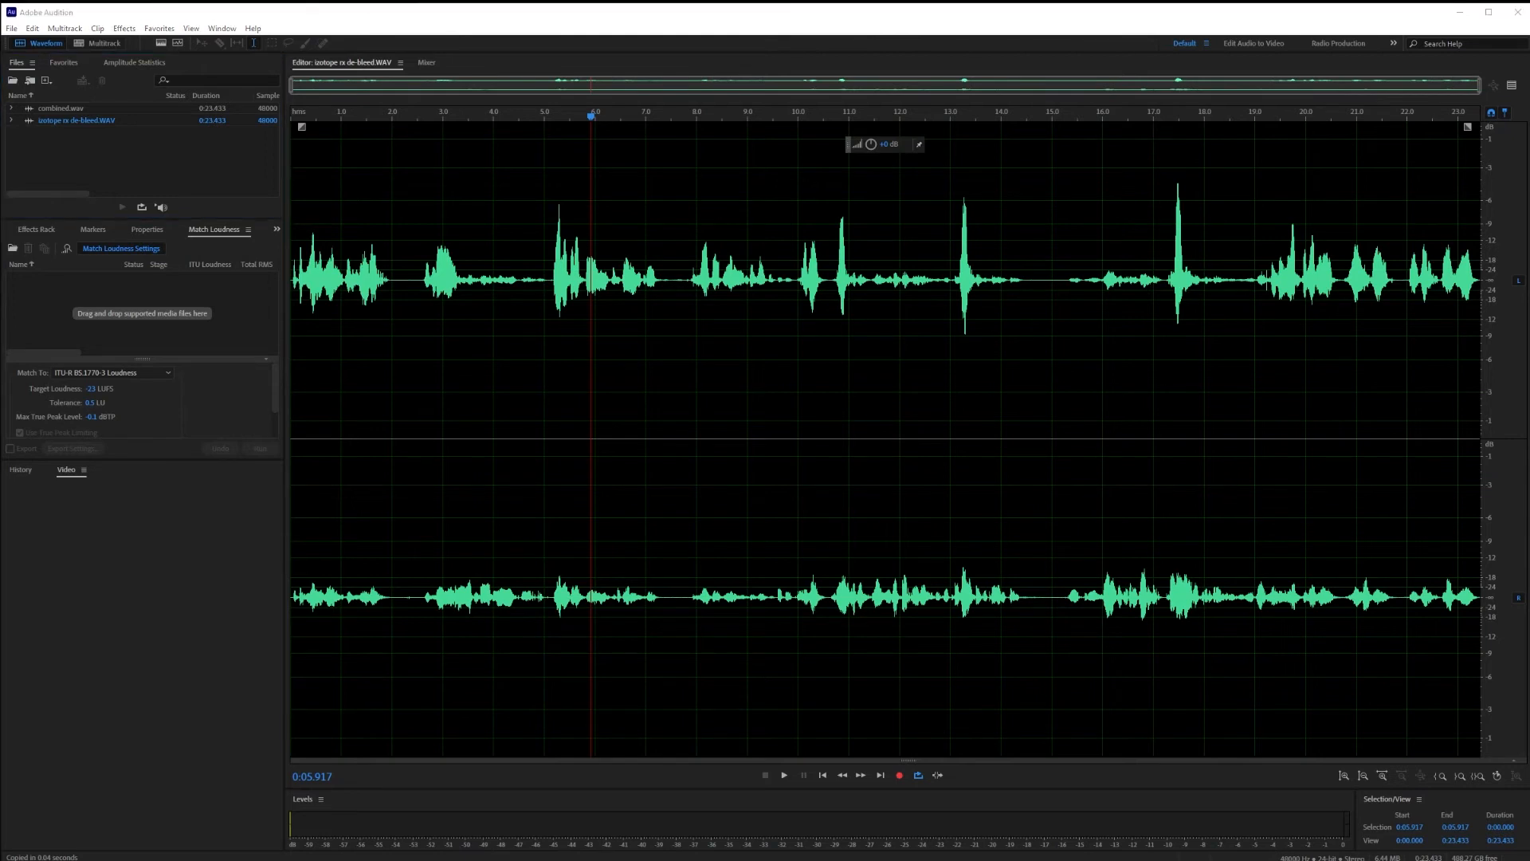
{"action": "left_click_drag", "start_coordinate": [406, 533], "coordinate": [196, 227]}
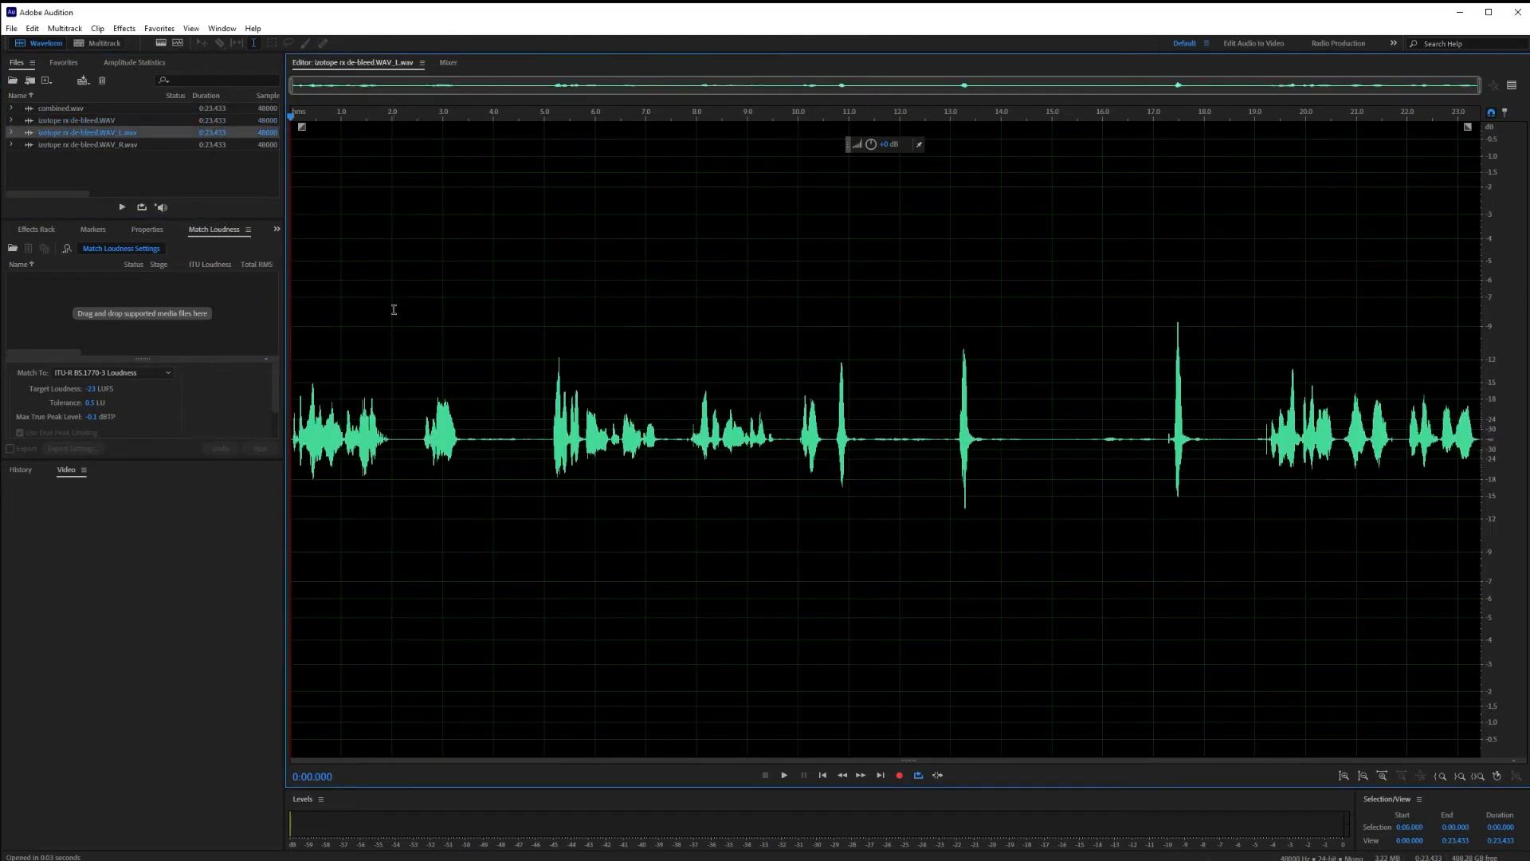
Try a volume boost on a short stretch near 3.4 seconds, then undo it and deselect.
{"action": "left_click_drag", "start_coordinate": [465, 445], "coordinate": [528, 360]}
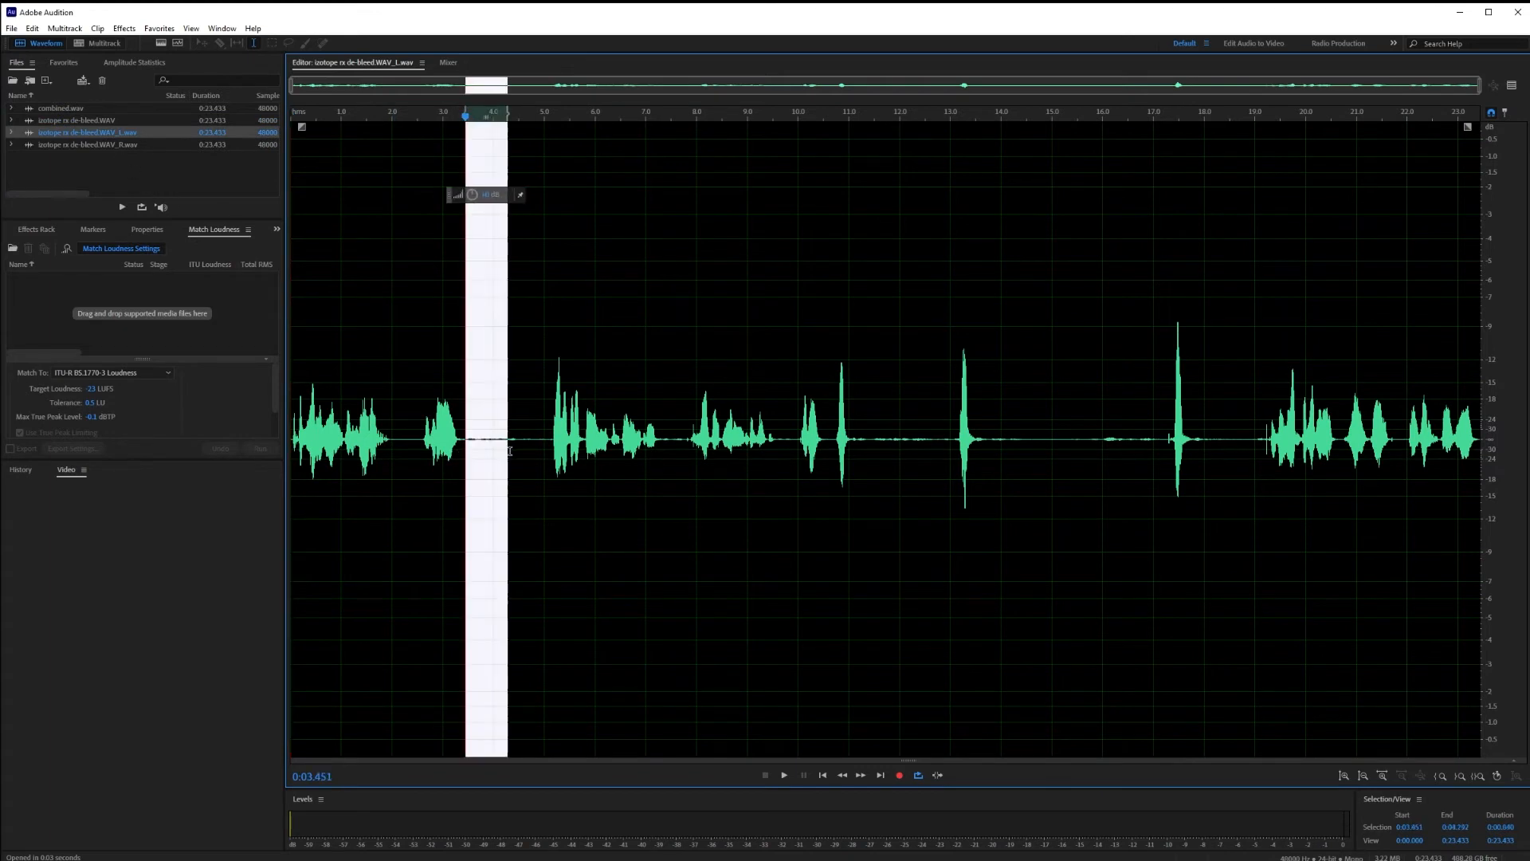
{"action": "left_click_drag", "start_coordinate": [500, 195], "coordinate": [594, 220]}
{"action": "key", "text": "ctrl+z"}
{"action": "left_click", "coordinate": [401, 419]}
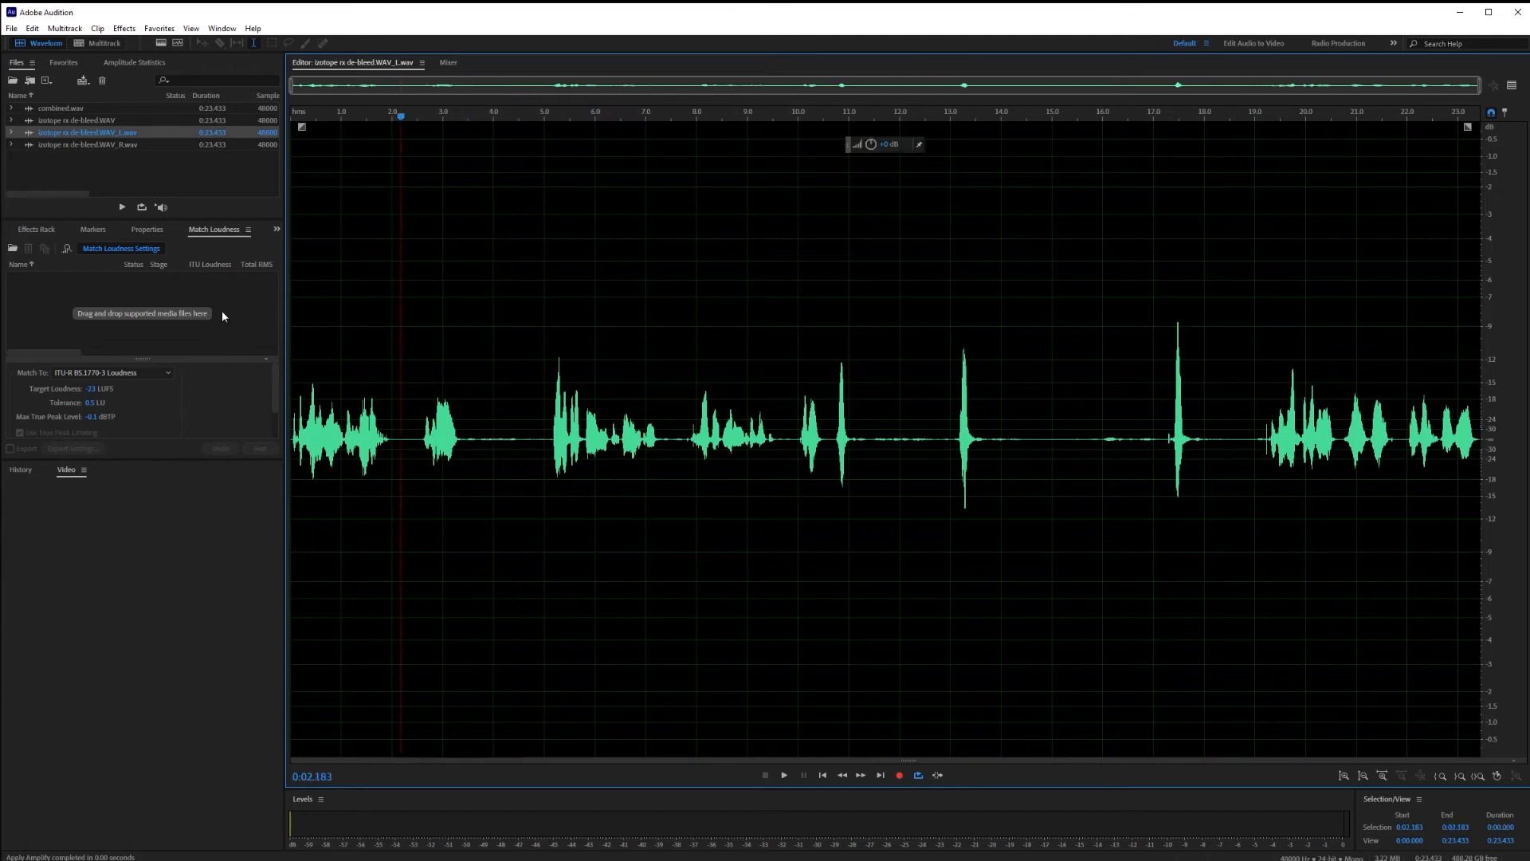
Listen to the de-bled WAV_R and WAV_L files in turn, then select both.
{"action": "double_click", "coordinate": [72, 144]}
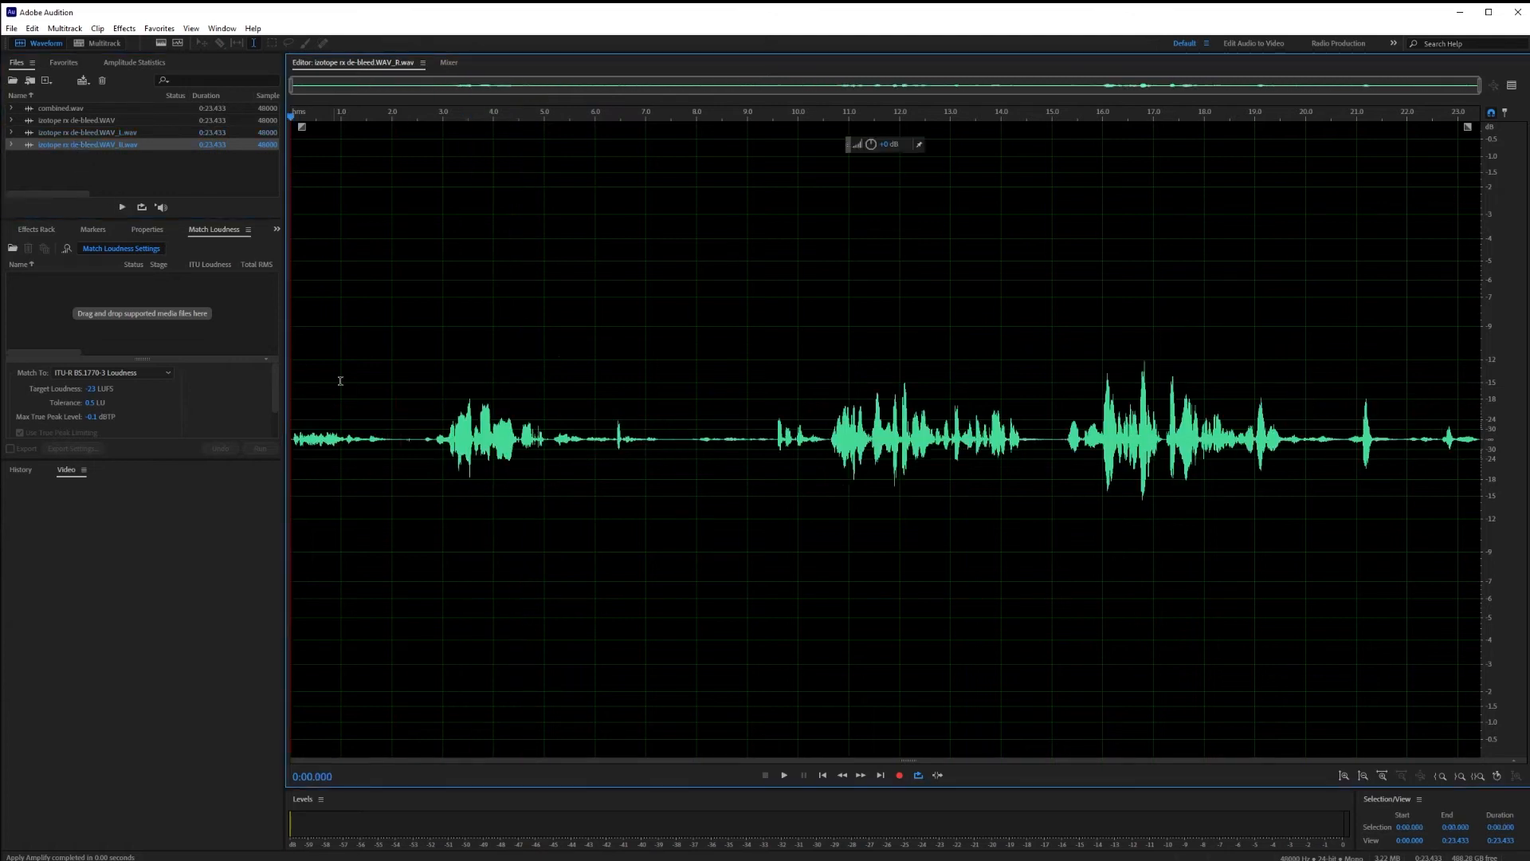
{"action": "key", "text": "space"}
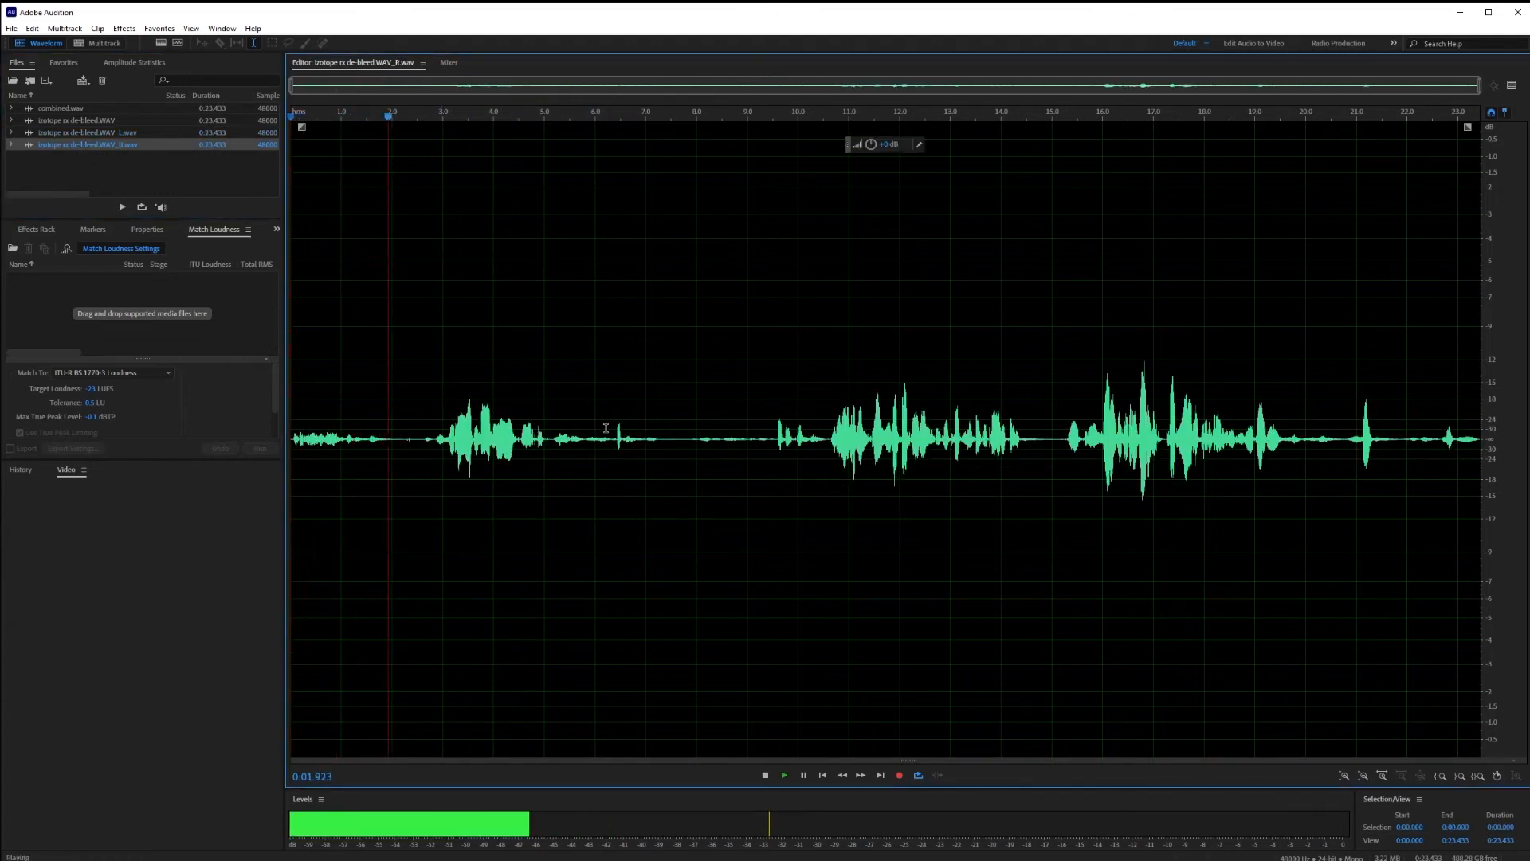
{"action": "key", "text": "space"}
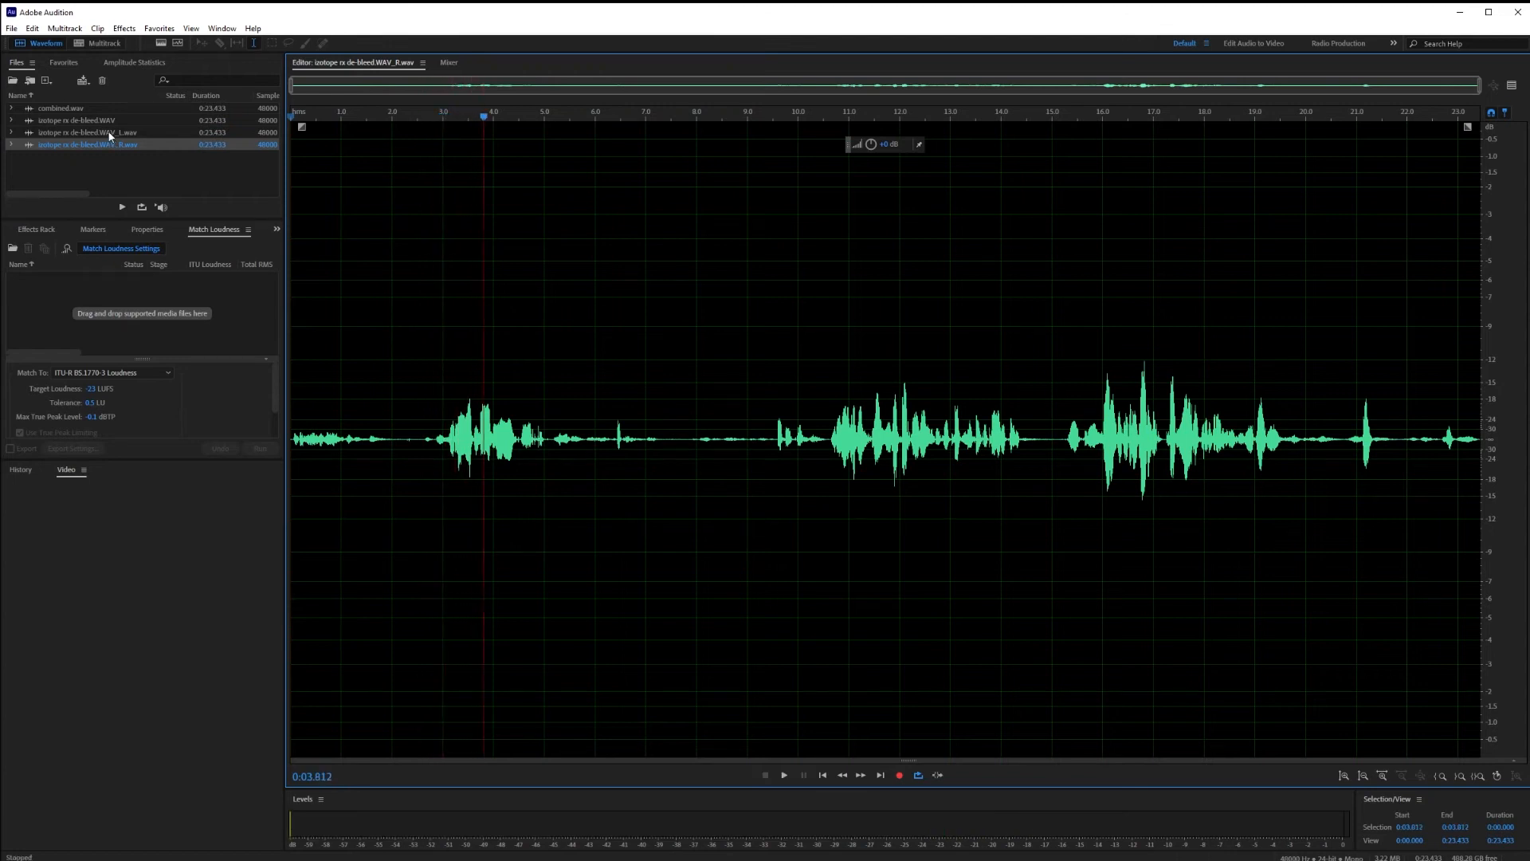
{"action": "double_click", "coordinate": [109, 133]}
{"action": "key", "text": "space"}
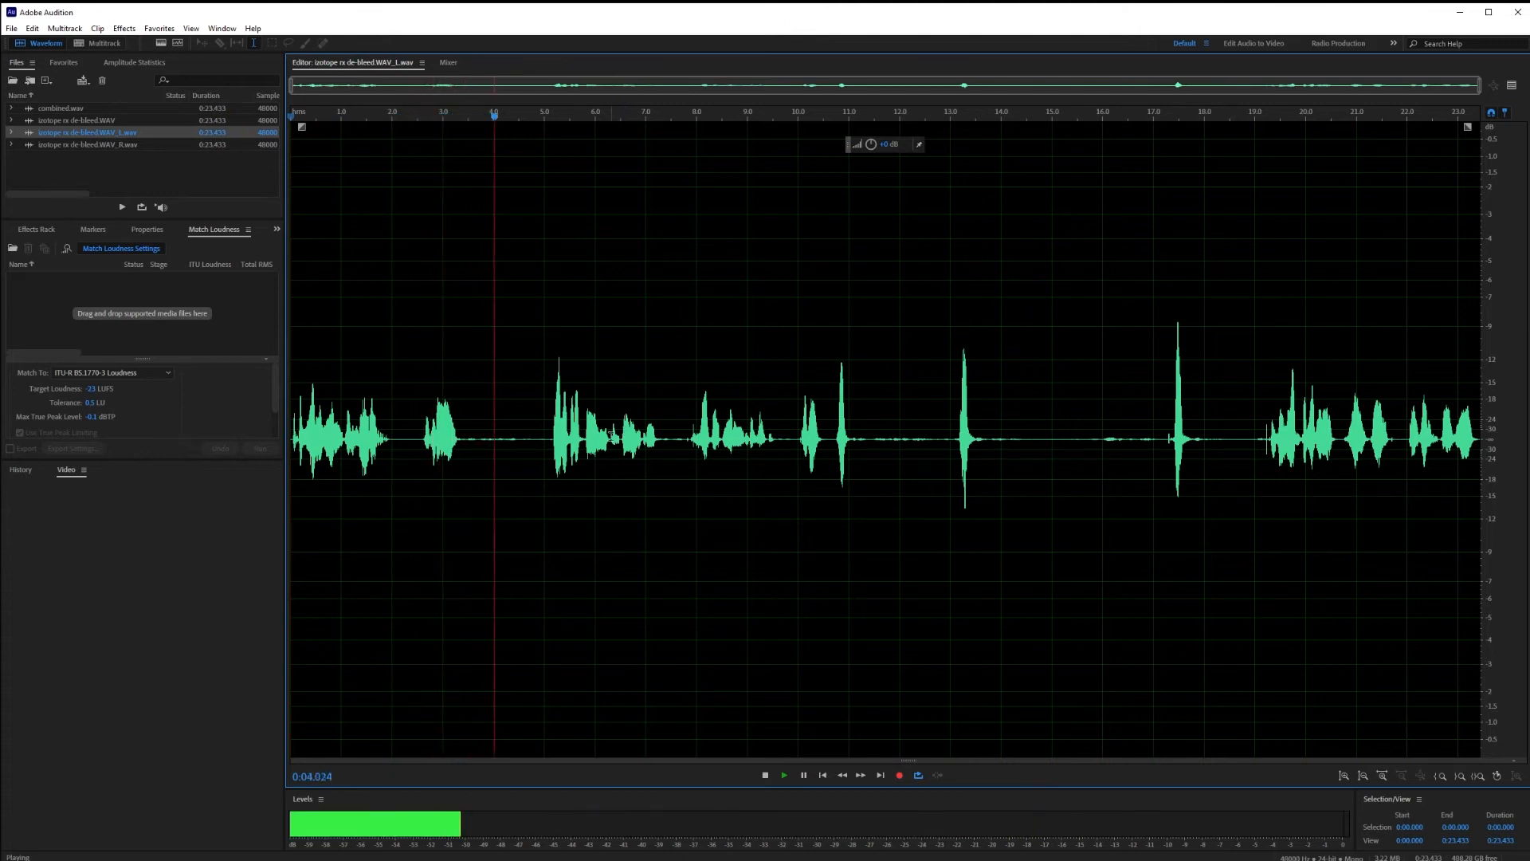
{"action": "key", "text": "space"}
{"action": "left_click", "coordinate": [90, 145]}
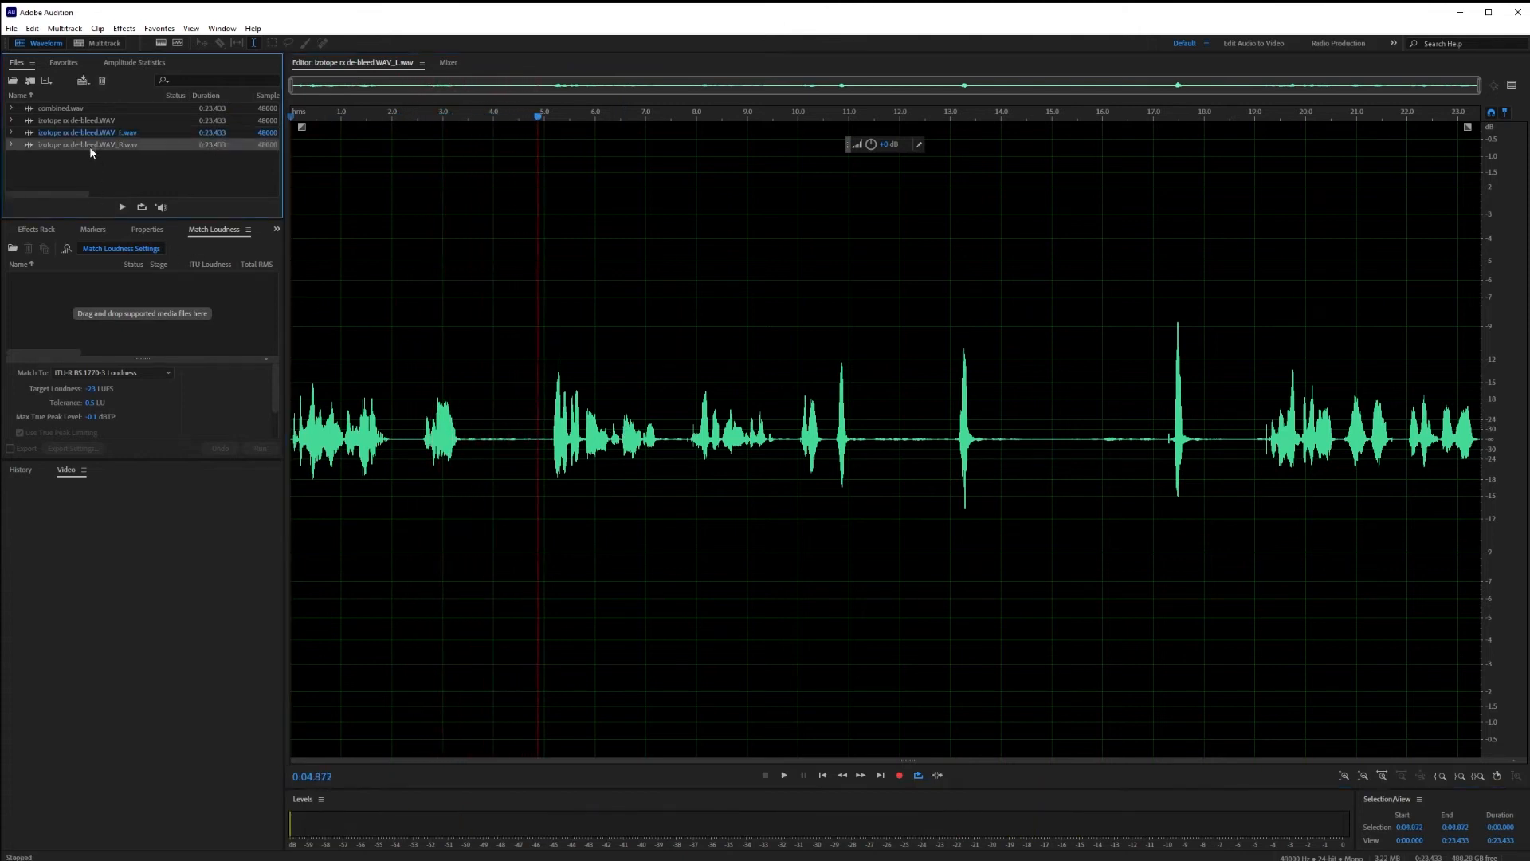
Match both de-bled tracks to −23 LUFS in Match Loudness and open the matched WAV_R file.
{"action": "left_click_drag", "start_coordinate": [90, 133], "coordinate": [89, 301]}
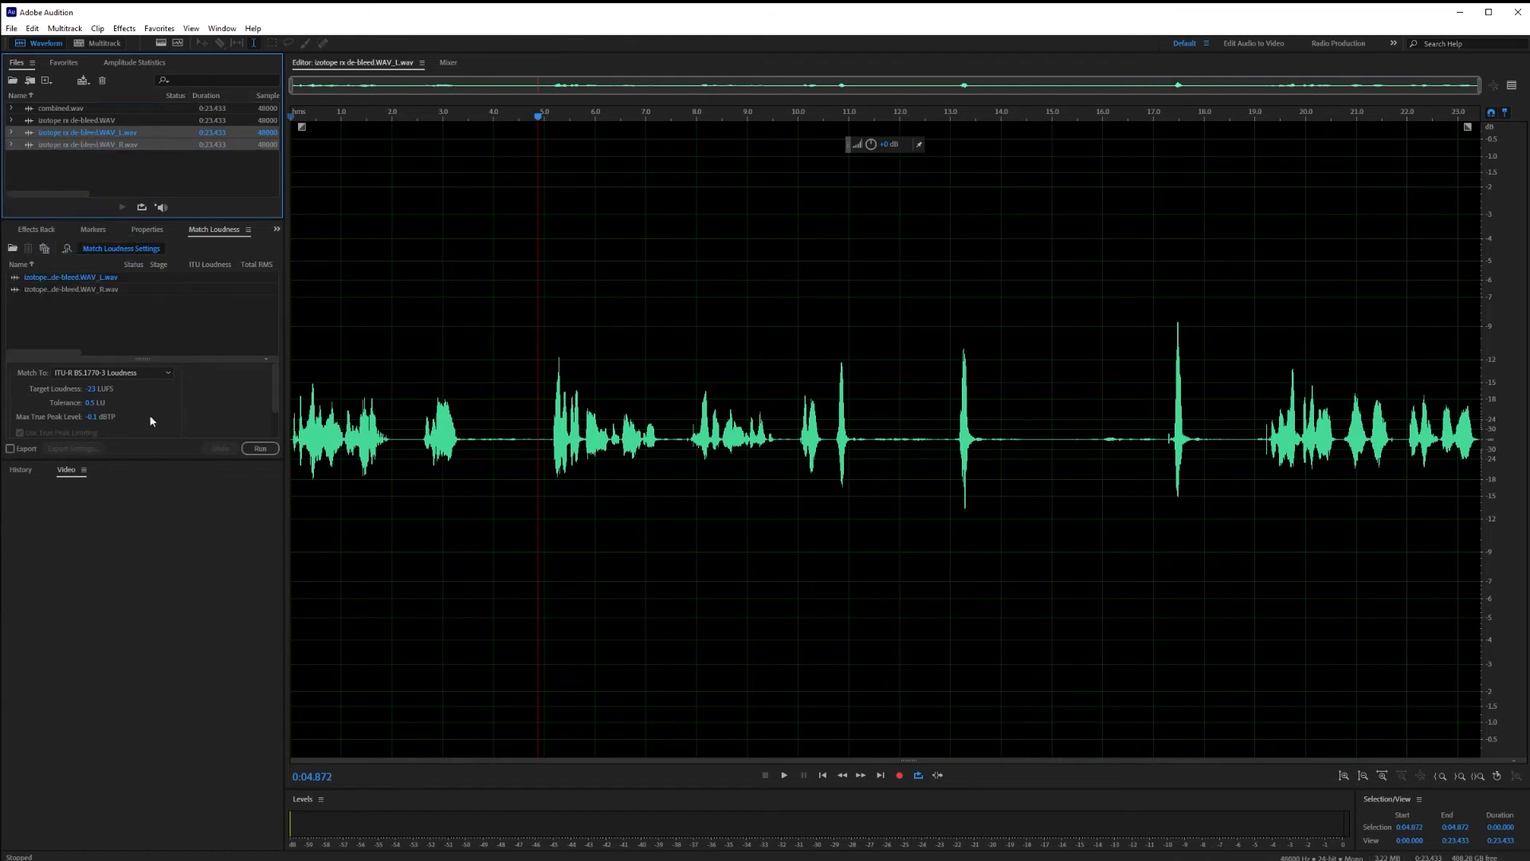
{"action": "left_click", "coordinate": [257, 448]}
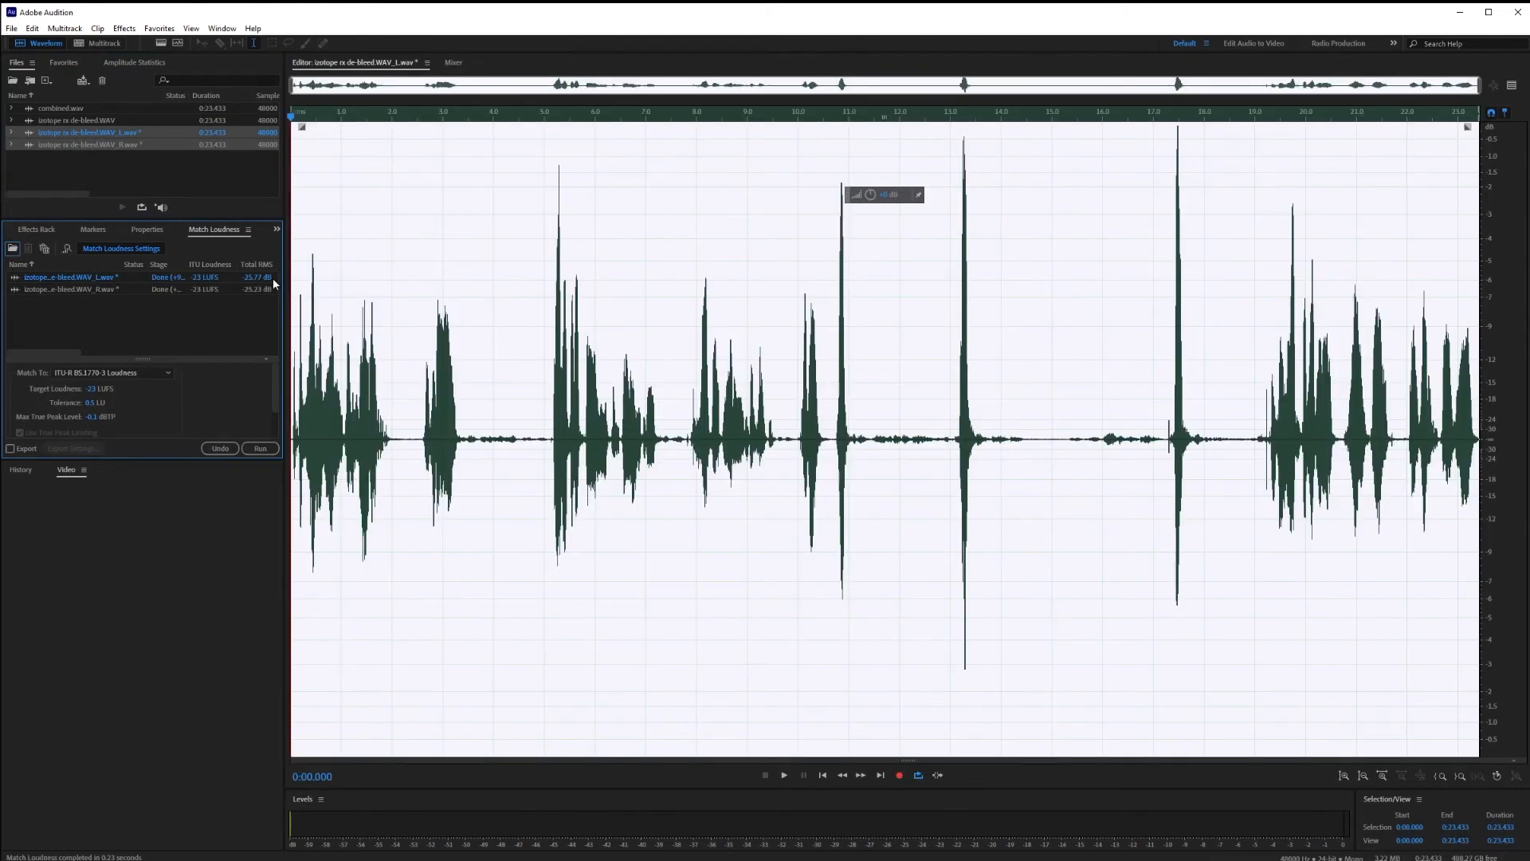
{"action": "left_click_drag", "start_coordinate": [285, 281], "coordinate": [338, 290]}
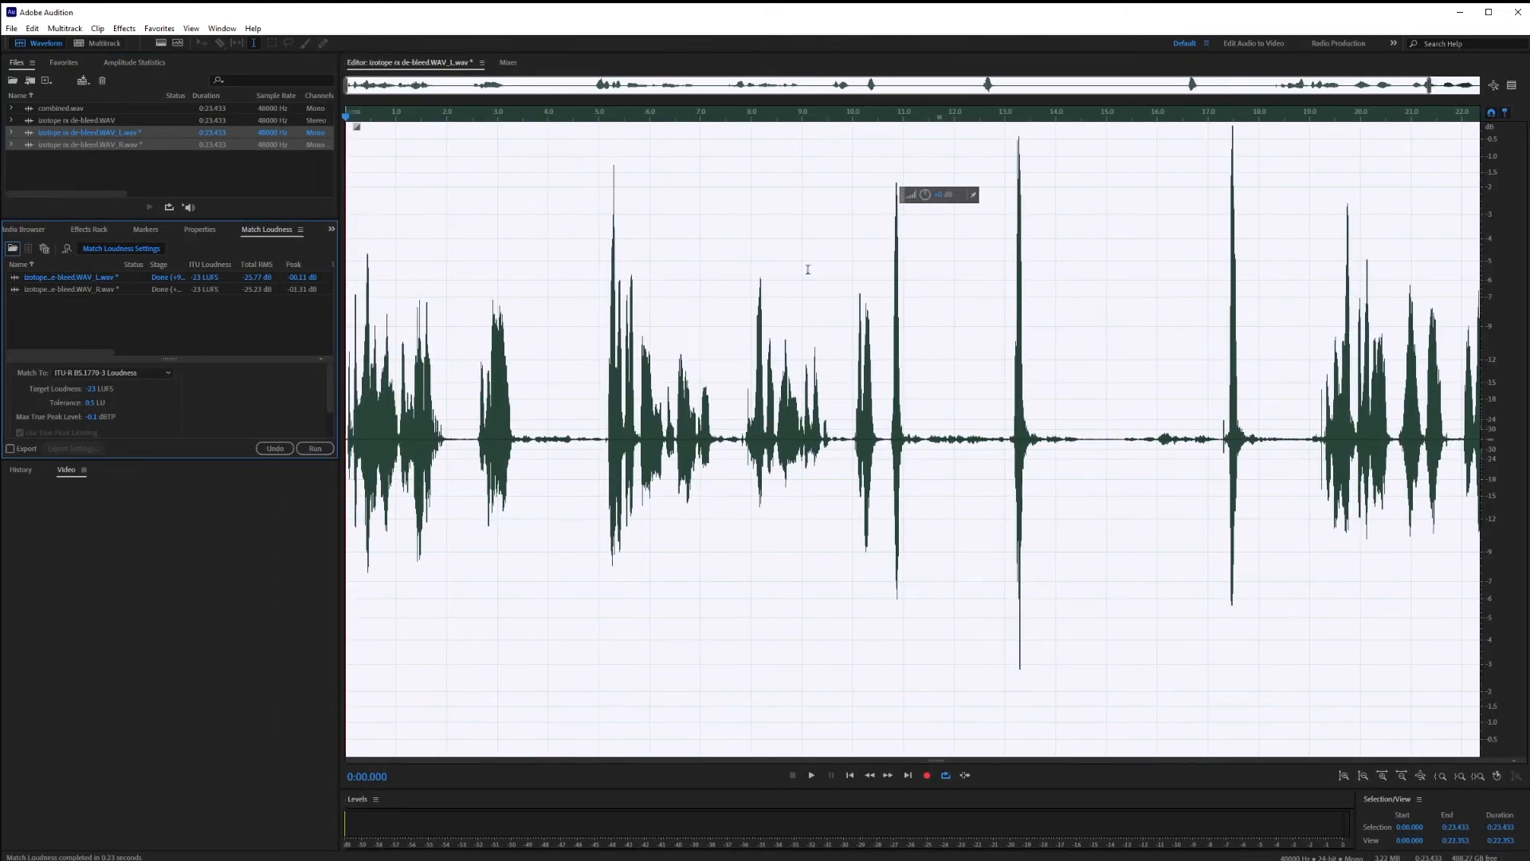
{"action": "left_click", "coordinate": [97, 286]}
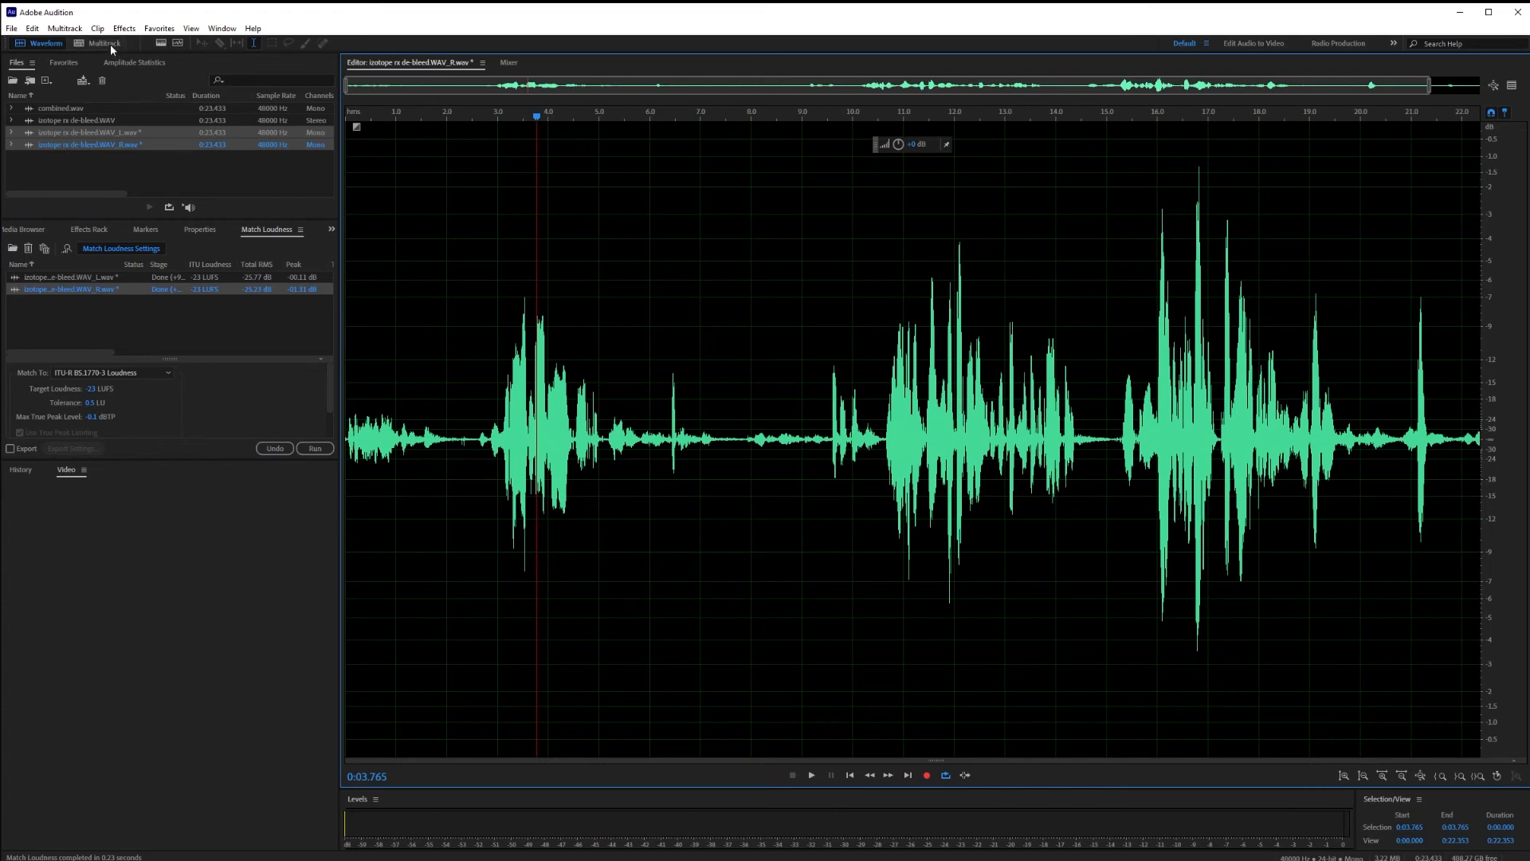
{"action": "left_click", "coordinate": [110, 44]}
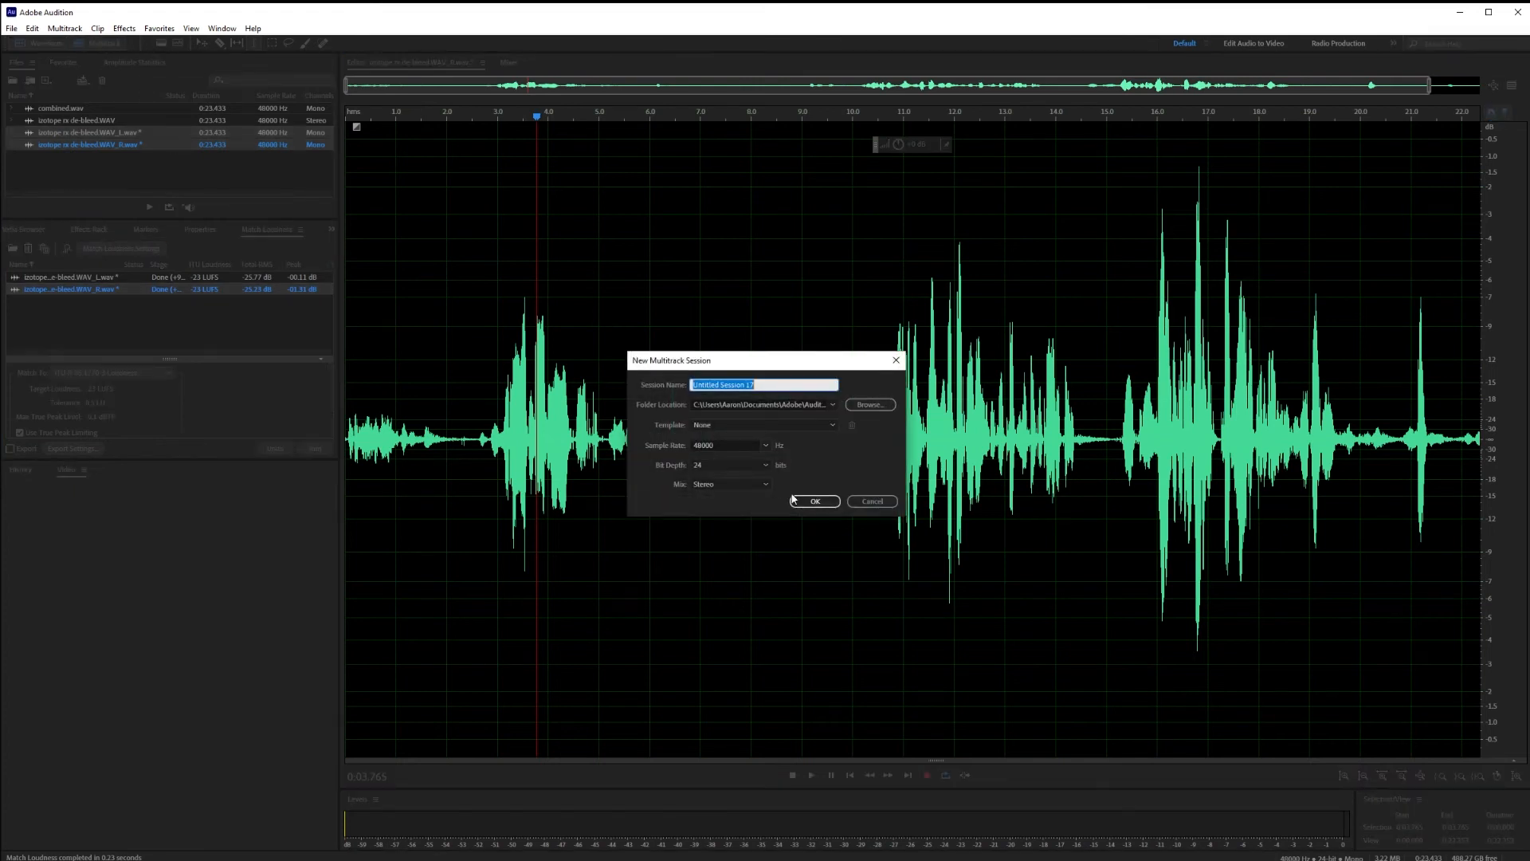
Create the 48 kHz 24-bit stereo session with WAV_L on Track 1 and WAV_R on Track 2, then play it.
{"action": "left_click", "coordinate": [814, 501]}
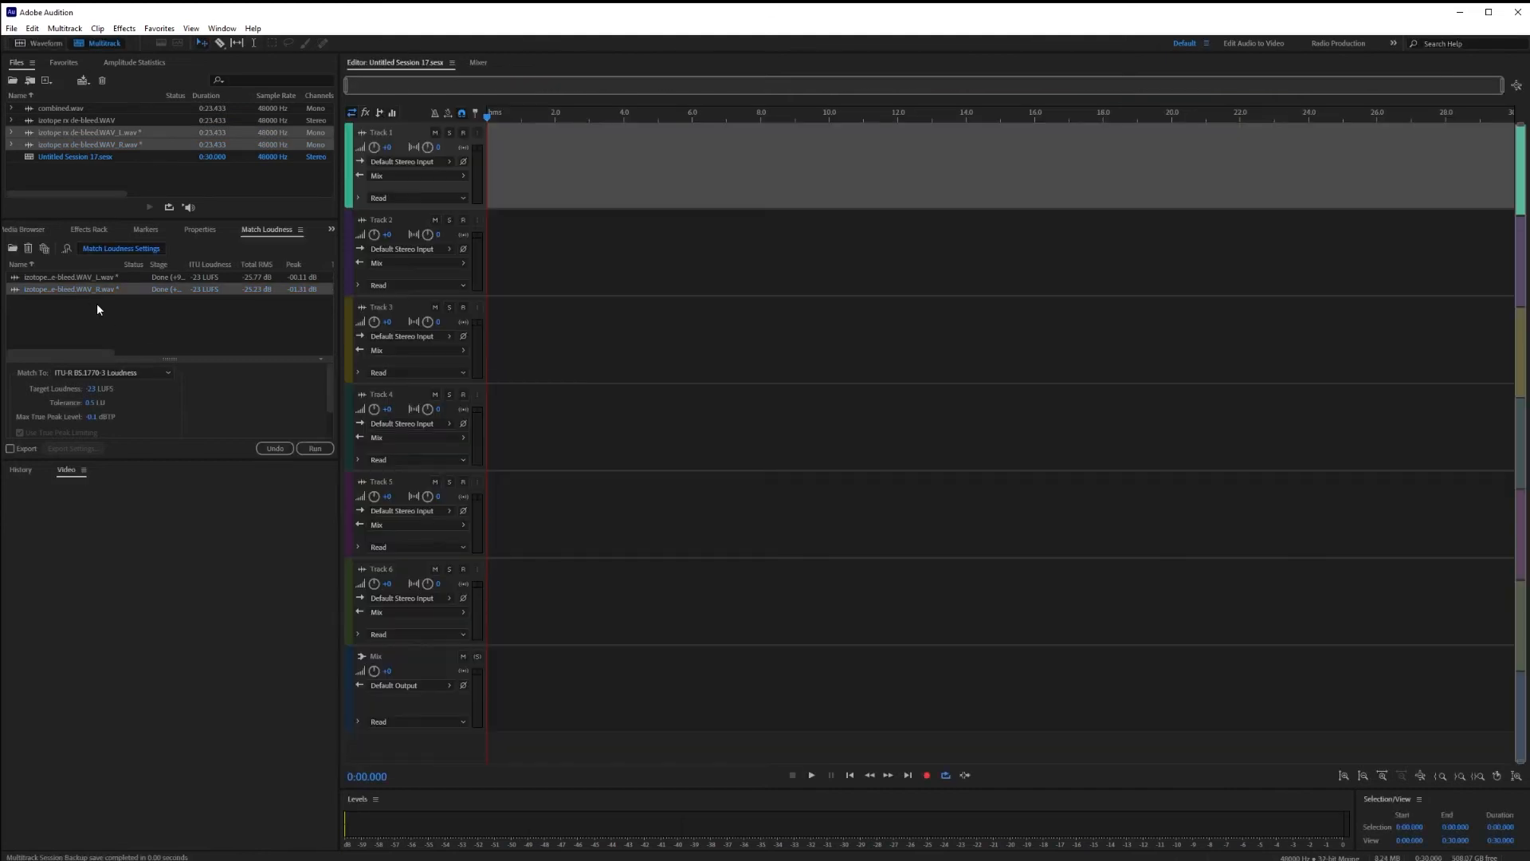
{"action": "left_click", "coordinate": [90, 276]}
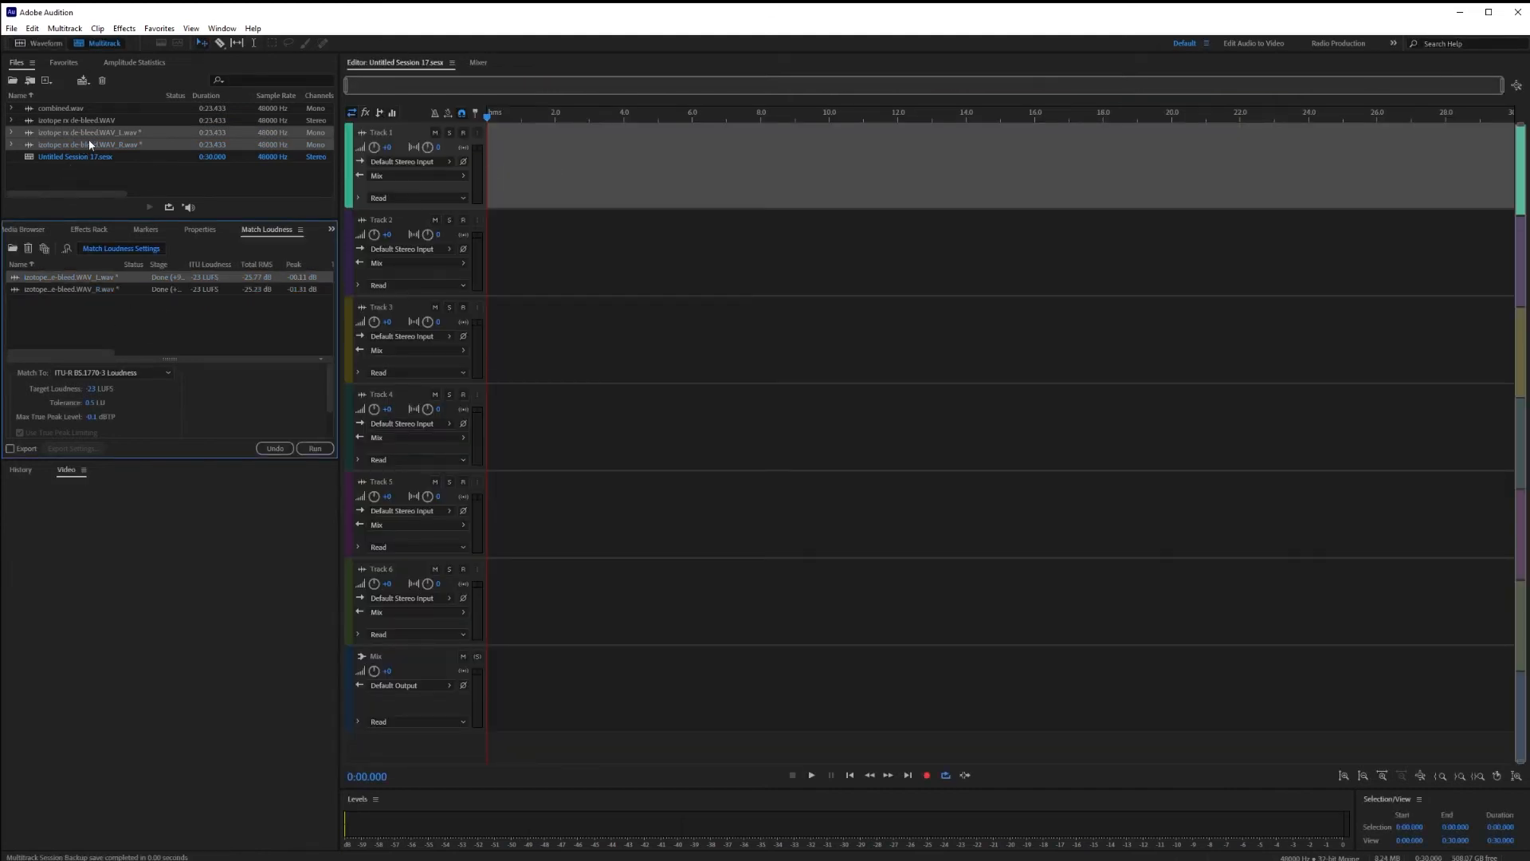
{"action": "left_click_drag", "start_coordinate": [90, 132], "coordinate": [478, 143]}
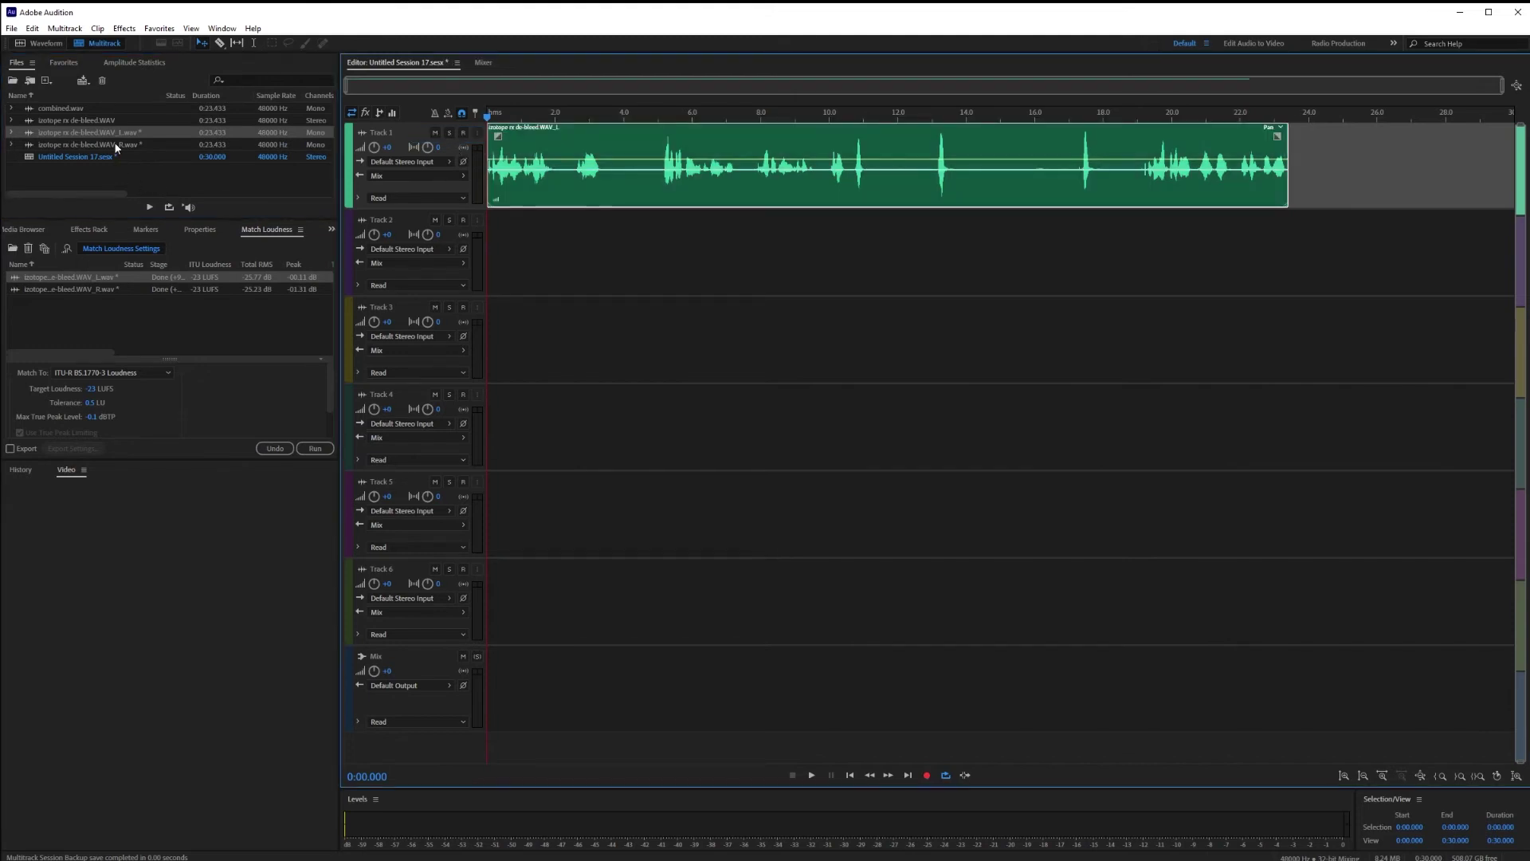
{"action": "left_click_drag", "start_coordinate": [115, 148], "coordinate": [451, 236]}
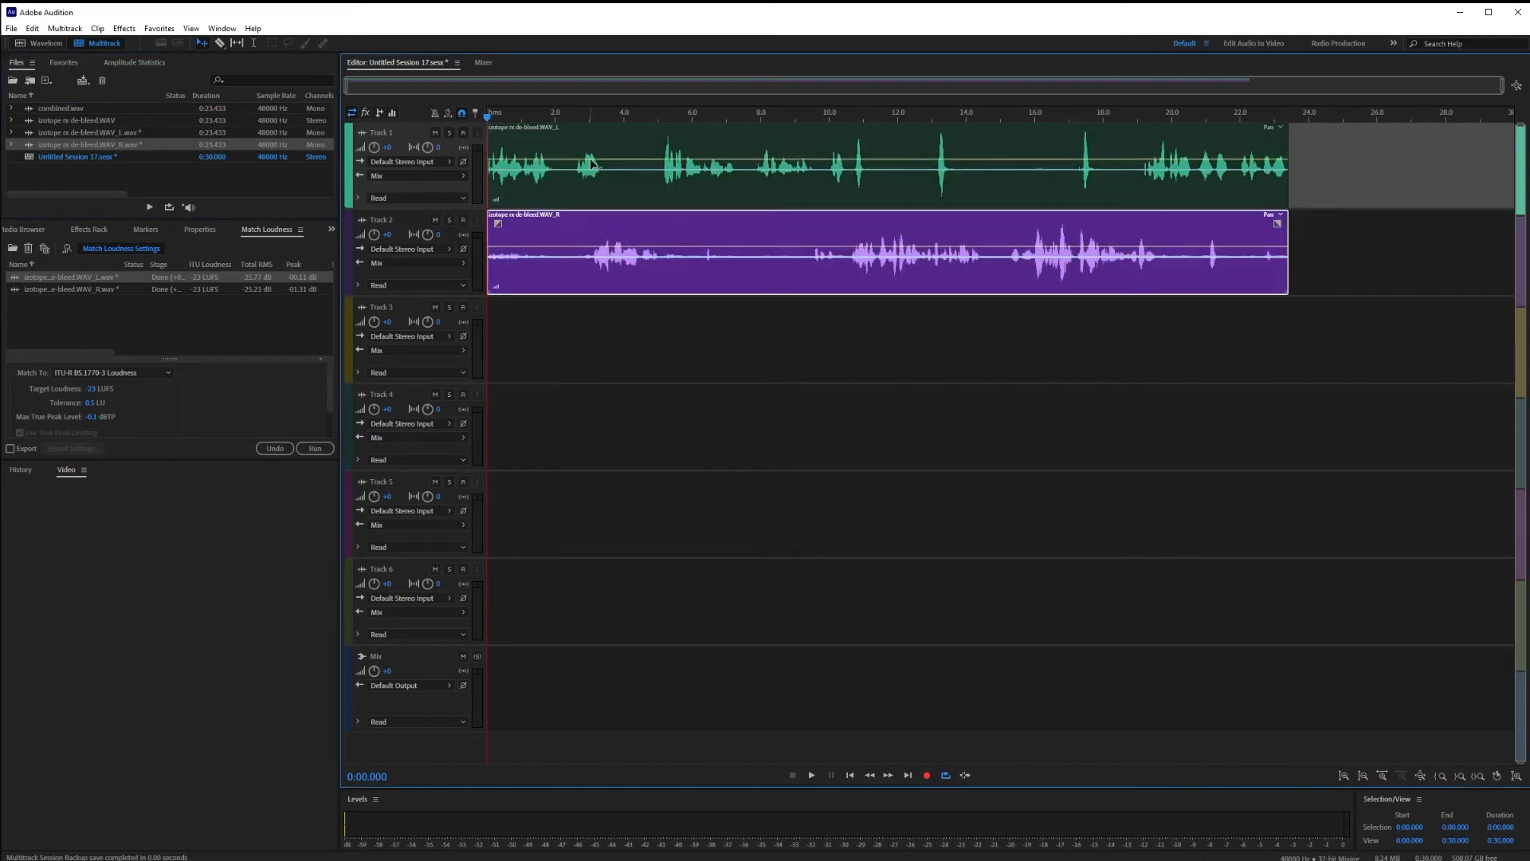
{"action": "key", "text": "space"}
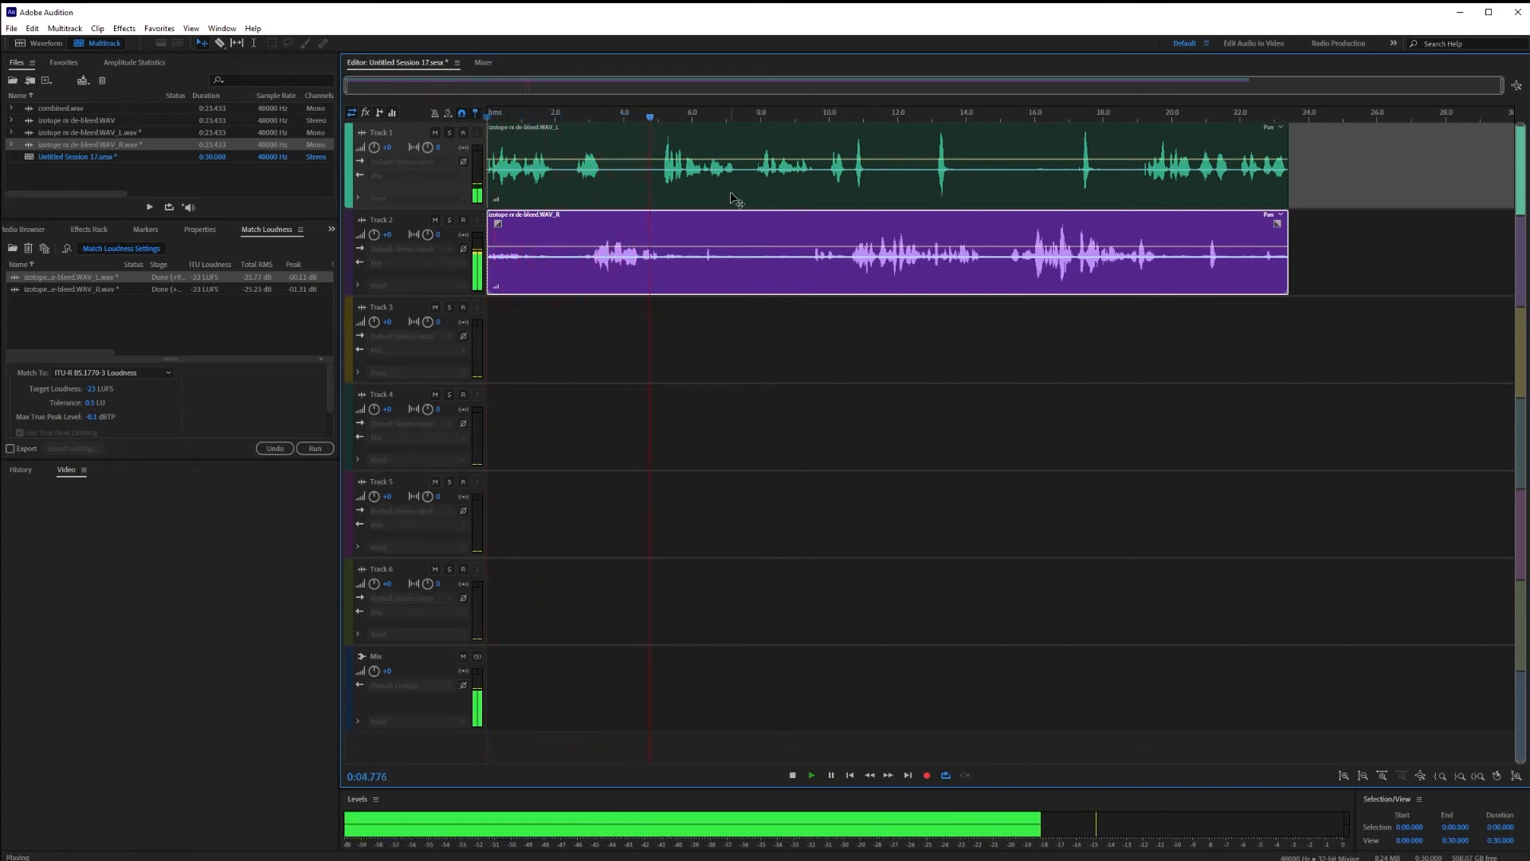
{"action": "key", "text": "space"}
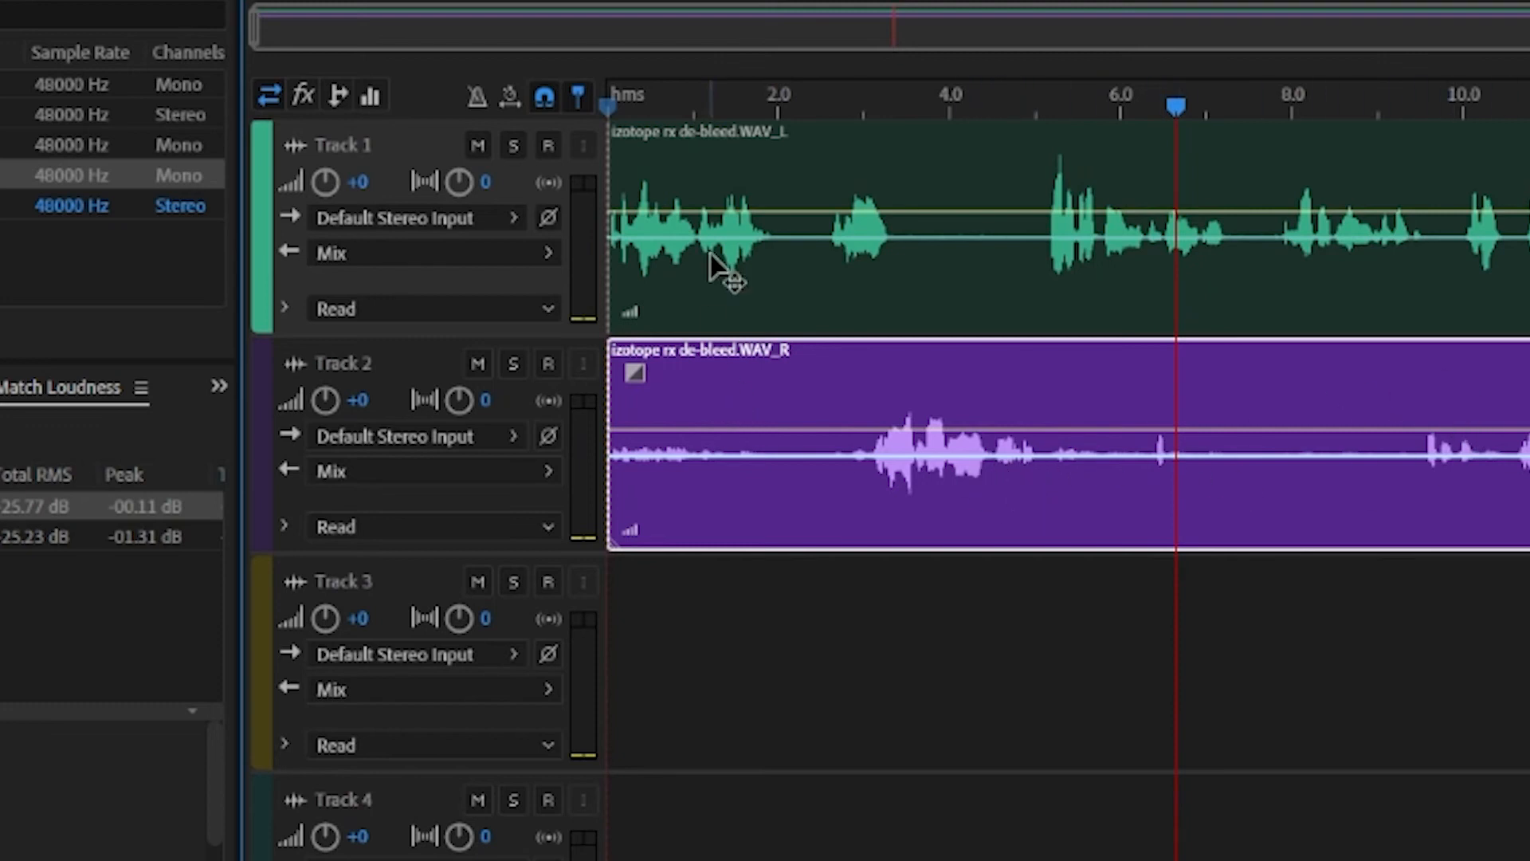
Add volume keyframes on Track 2 and pull its opening seconds down to silence.
{"action": "left_click_drag", "start_coordinate": [710, 102], "coordinate": [609, 102]}
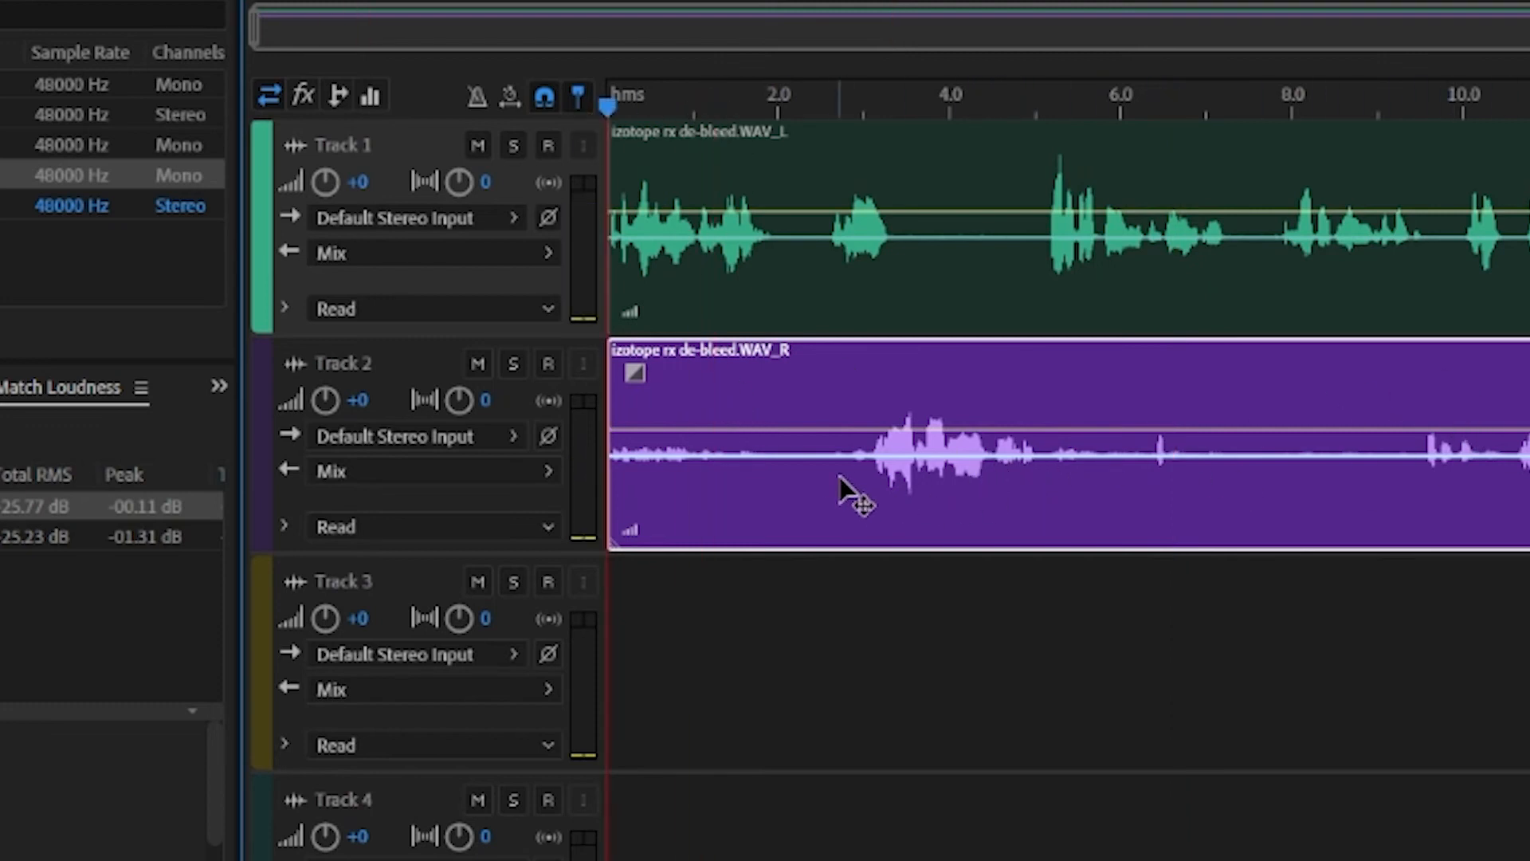
{"action": "left_click", "coordinate": [831, 428]}
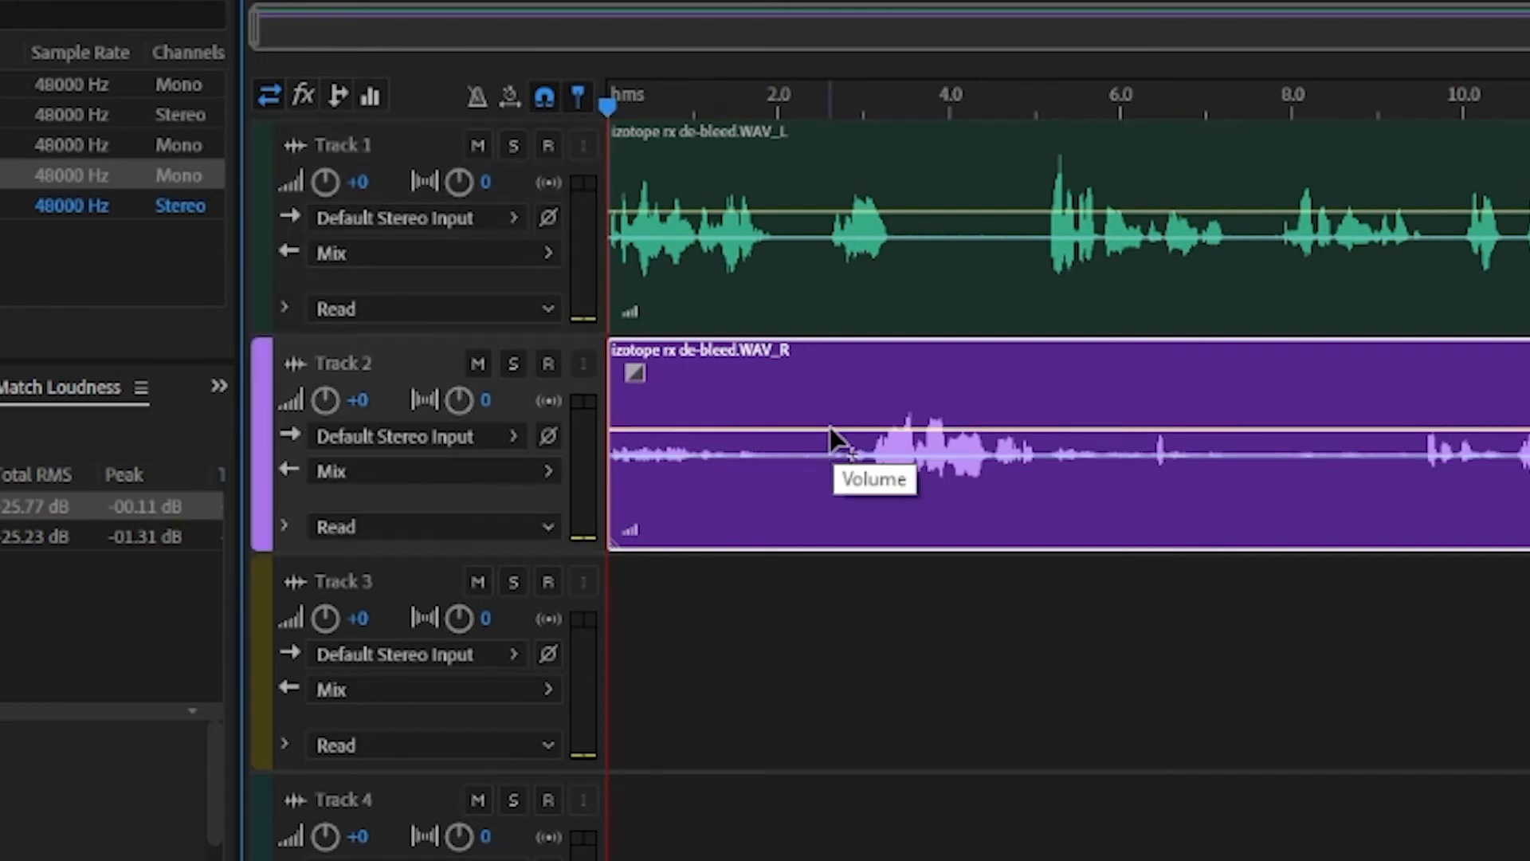
{"action": "left_click", "coordinate": [805, 428]}
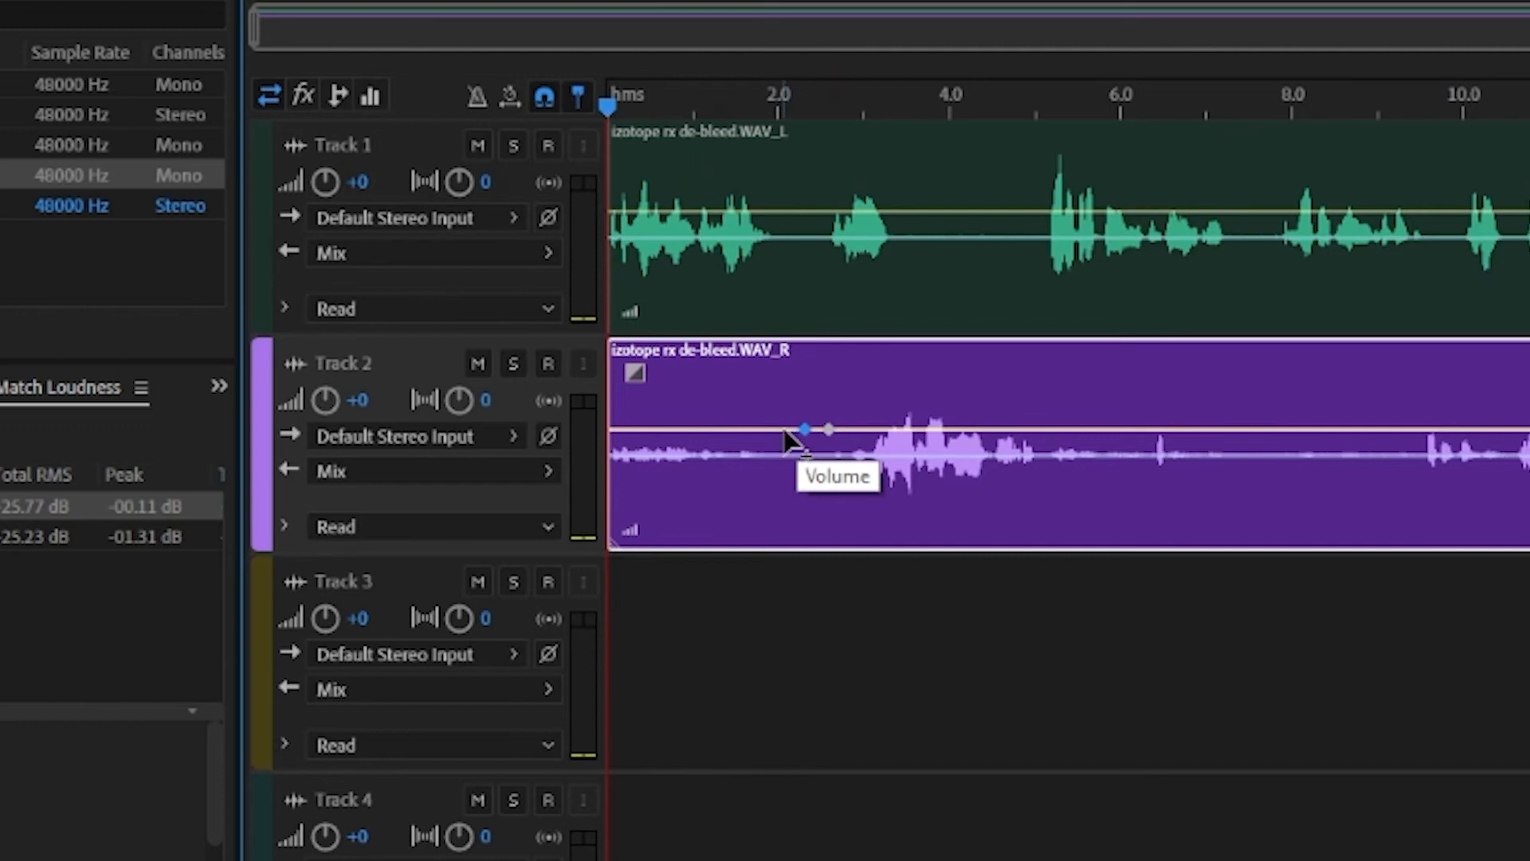
{"action": "left_click_drag", "start_coordinate": [771, 428], "coordinate": [779, 548]}
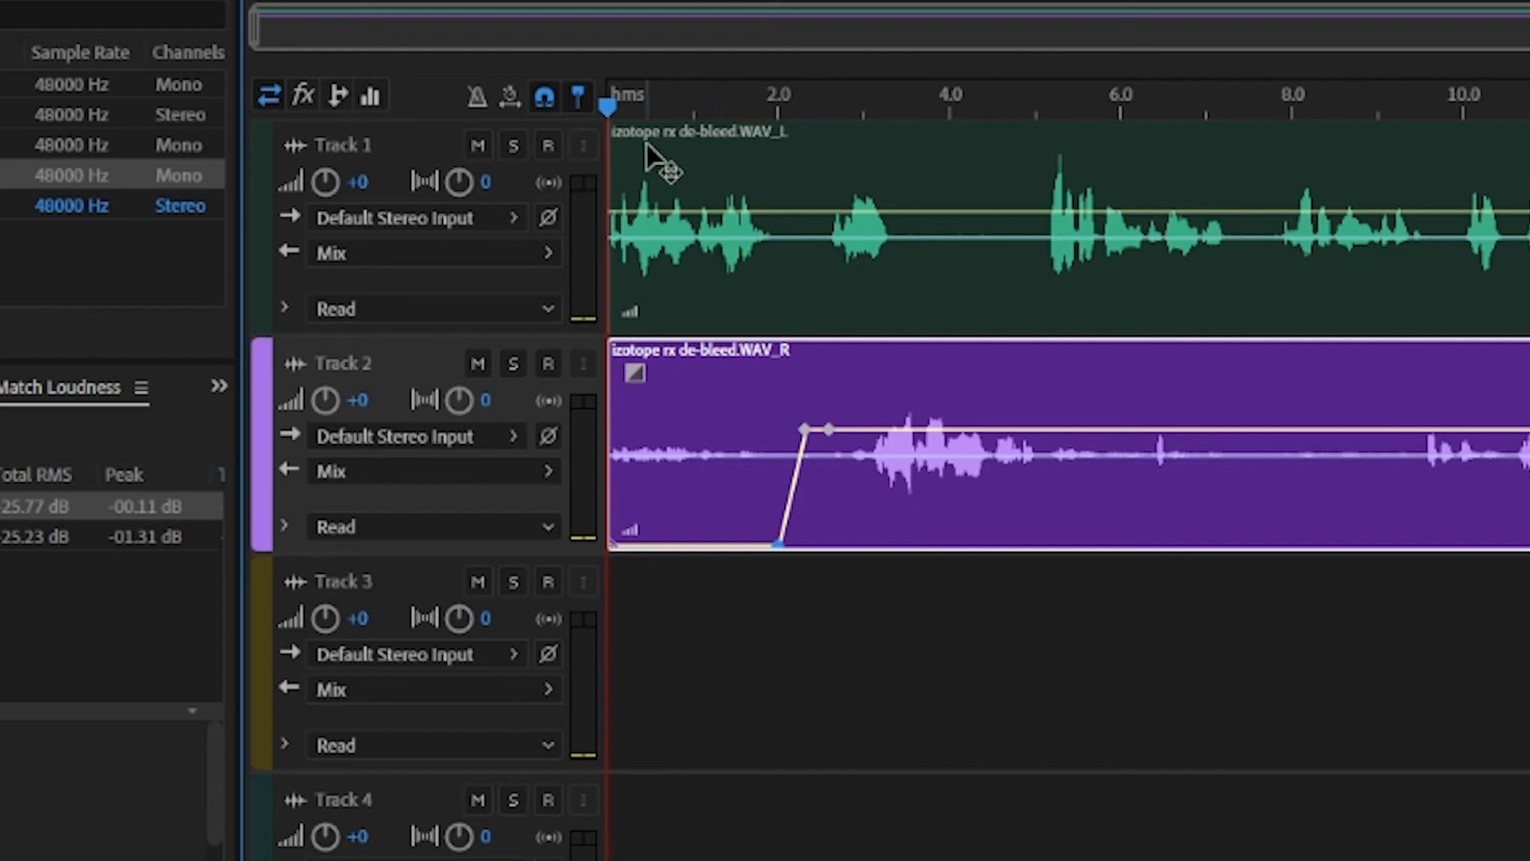
Play the session from the start to audition the quick fade-in before the speech.
{"action": "key", "text": "space"}
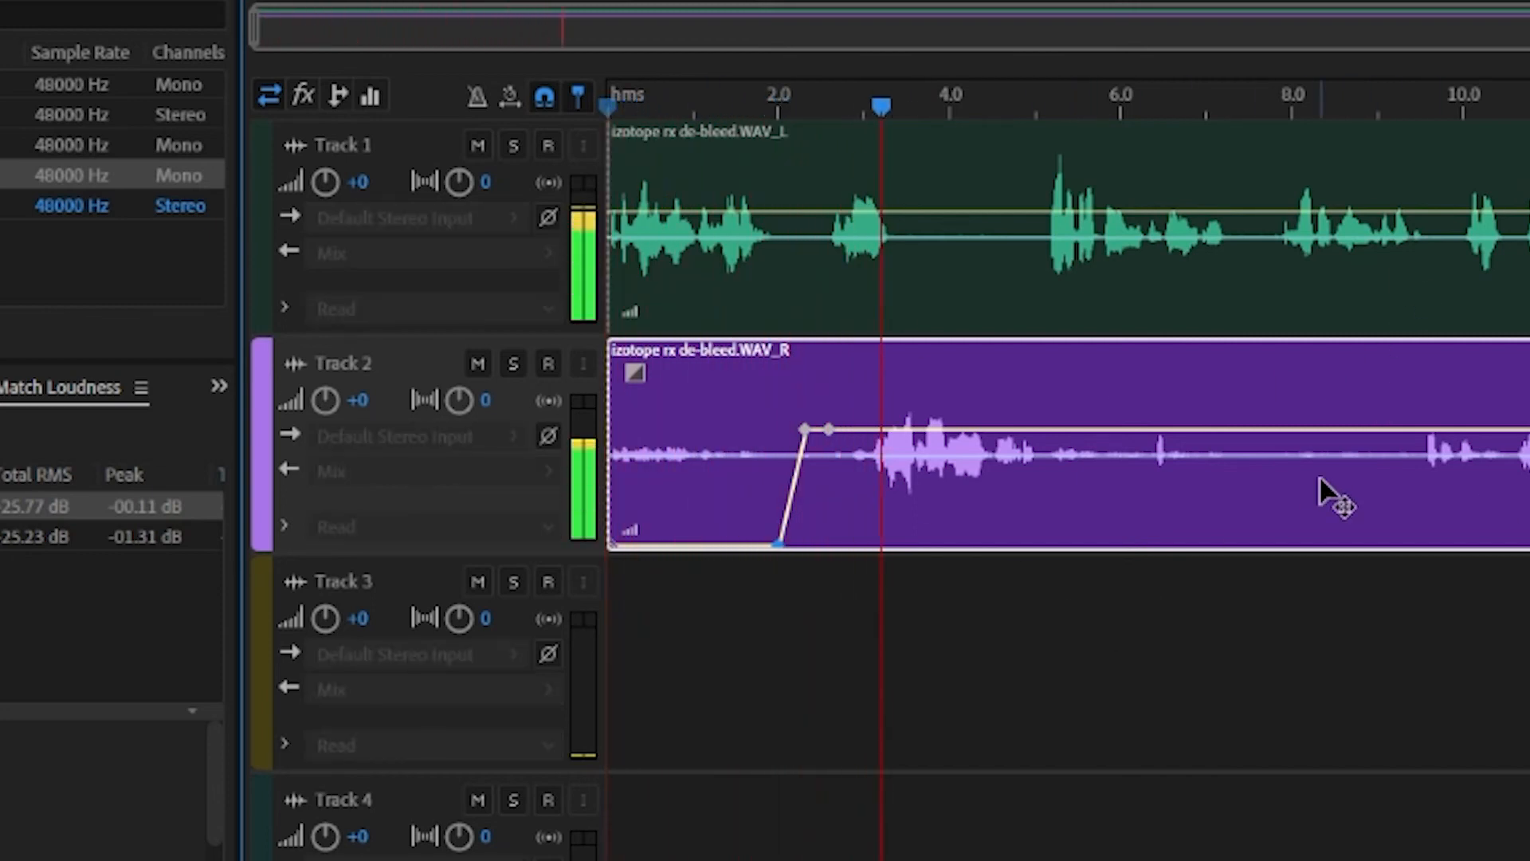
{"action": "key", "text": "space"}
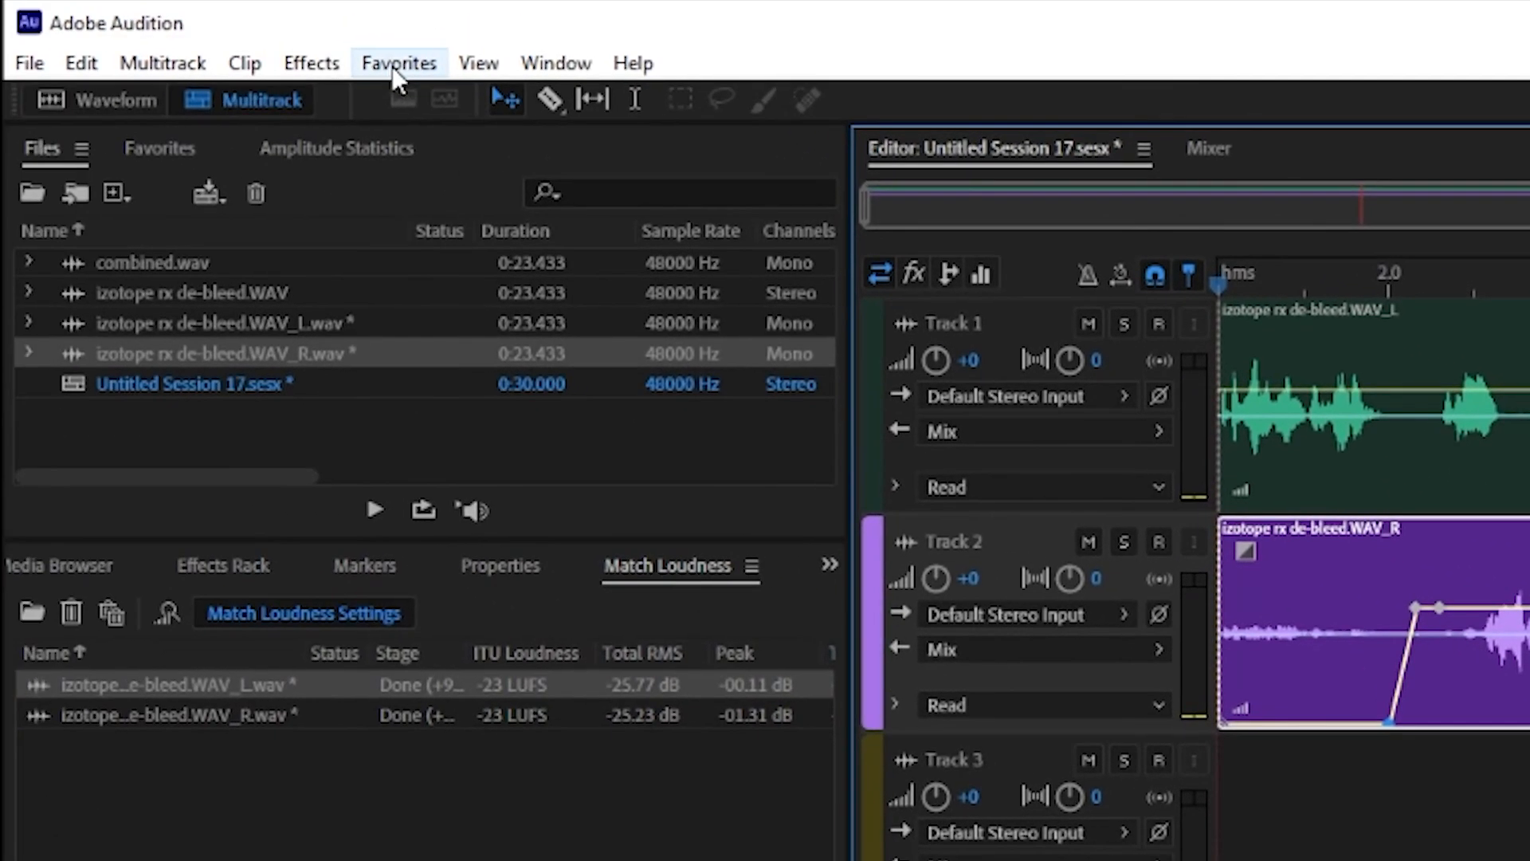
Mix the entire session down to a new stereo file via Multitrack > Mixdown Session.
{"action": "left_click", "coordinate": [200, 64]}
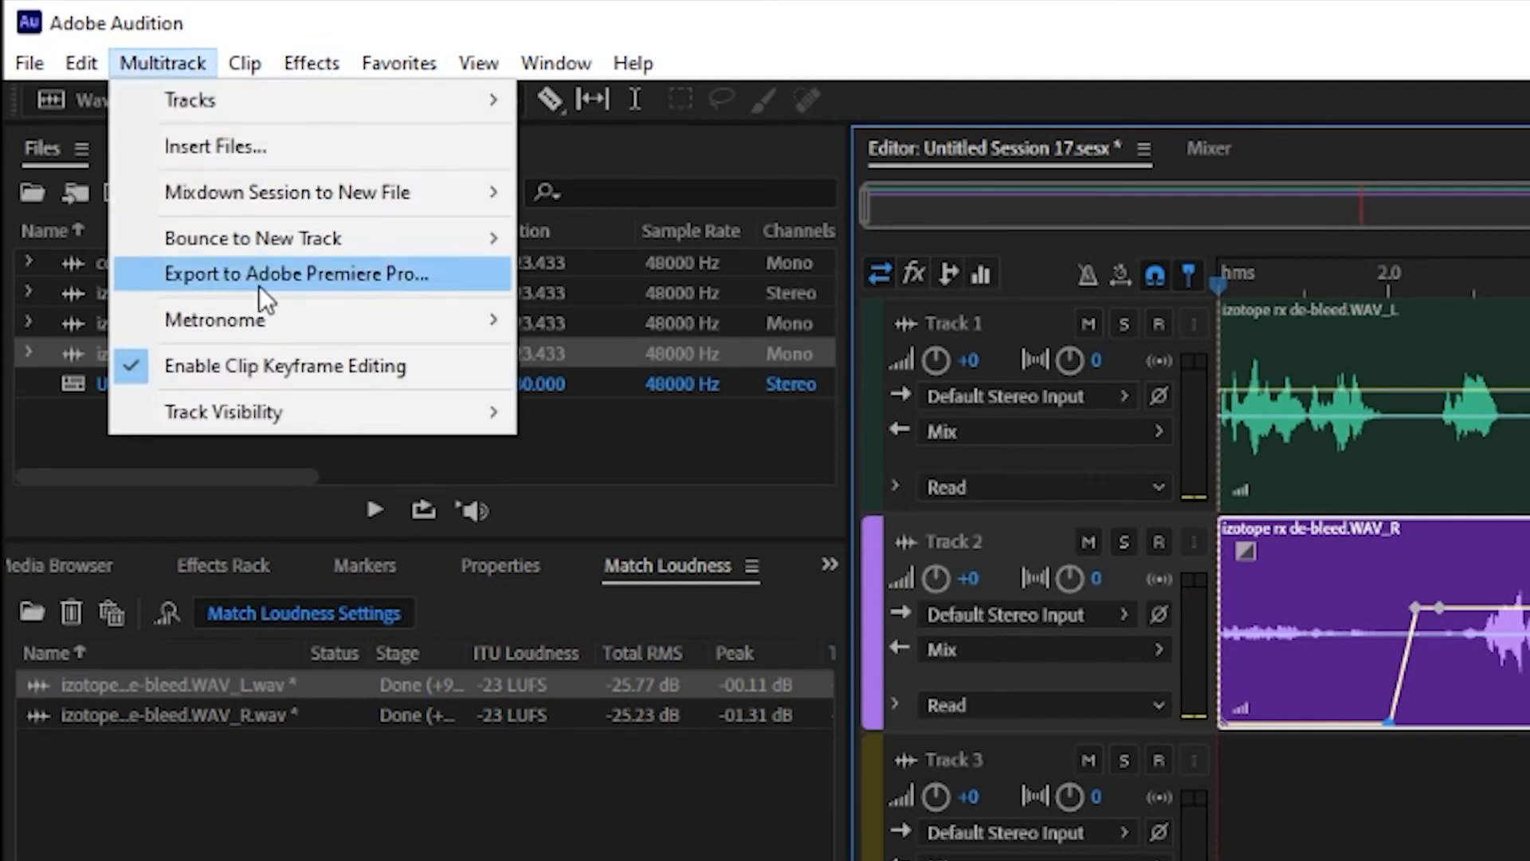
{"action": "mouse_move", "coordinate": [288, 193]}
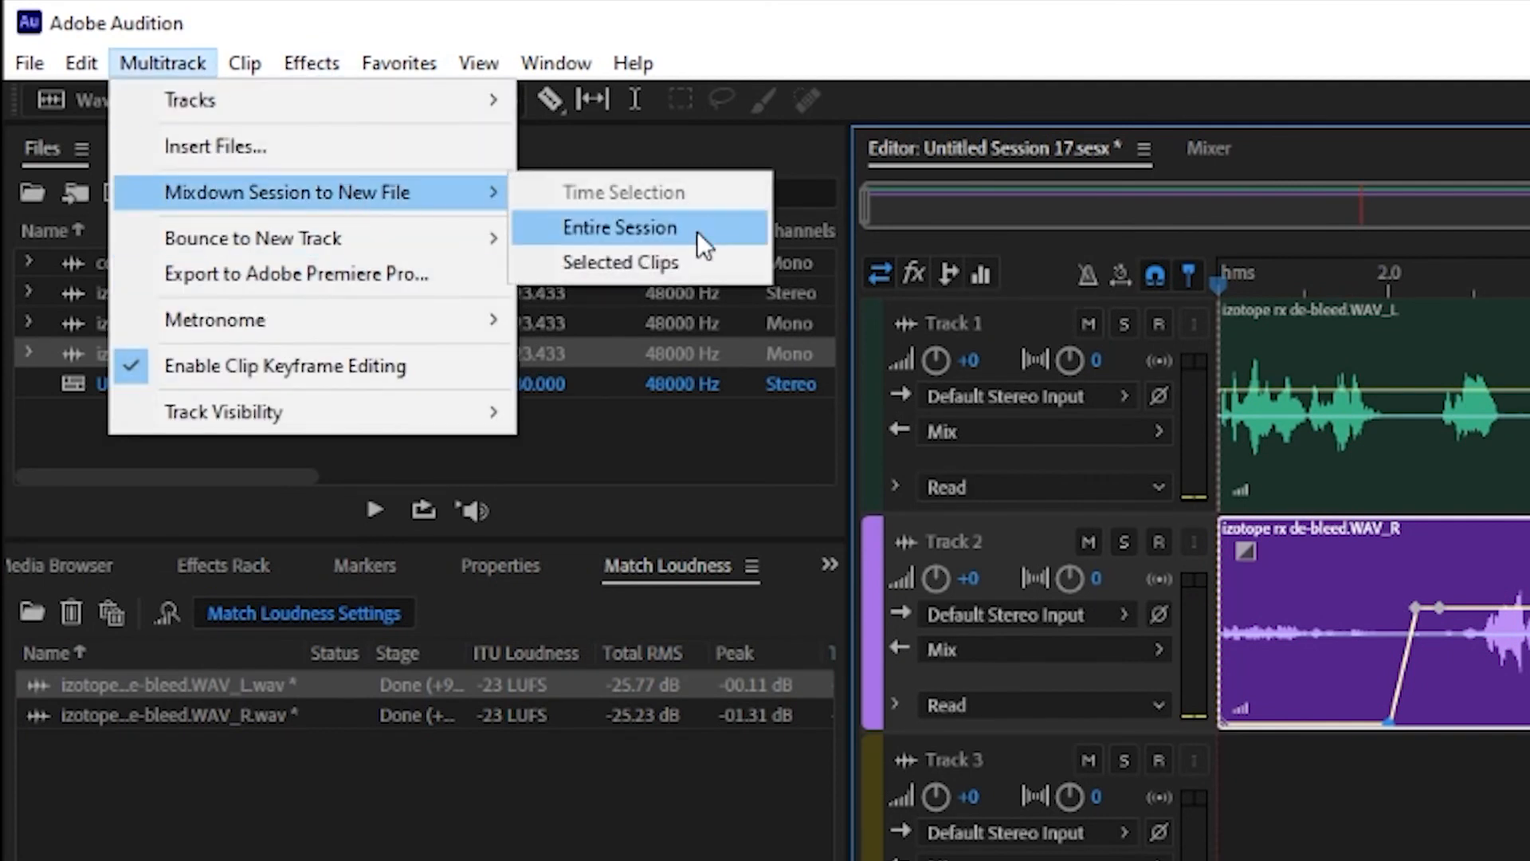
{"action": "left_click", "coordinate": [696, 231]}
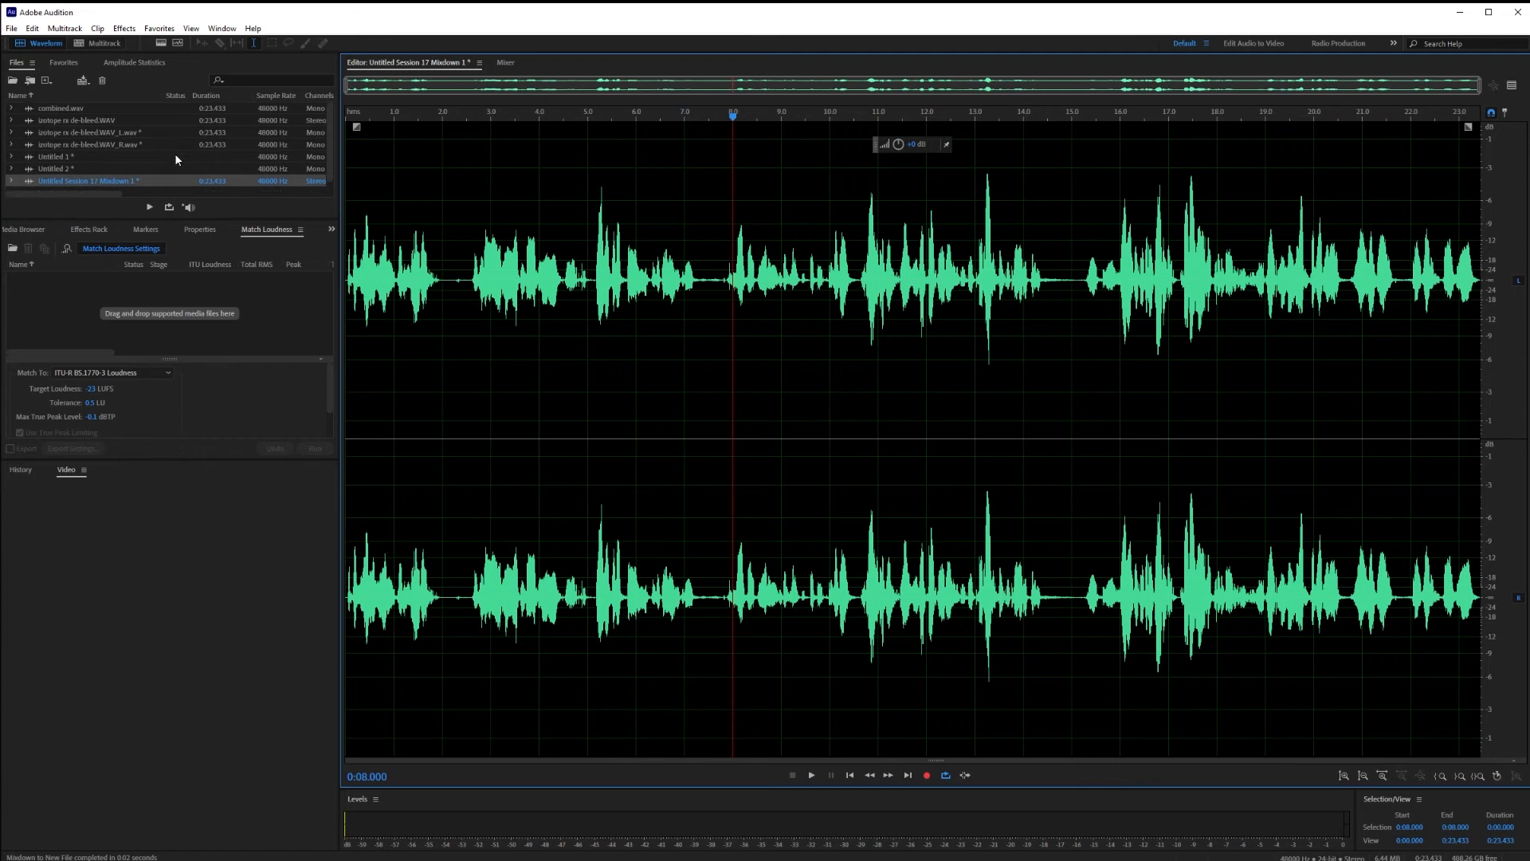
{"action": "right_click", "coordinate": [768, 328]}
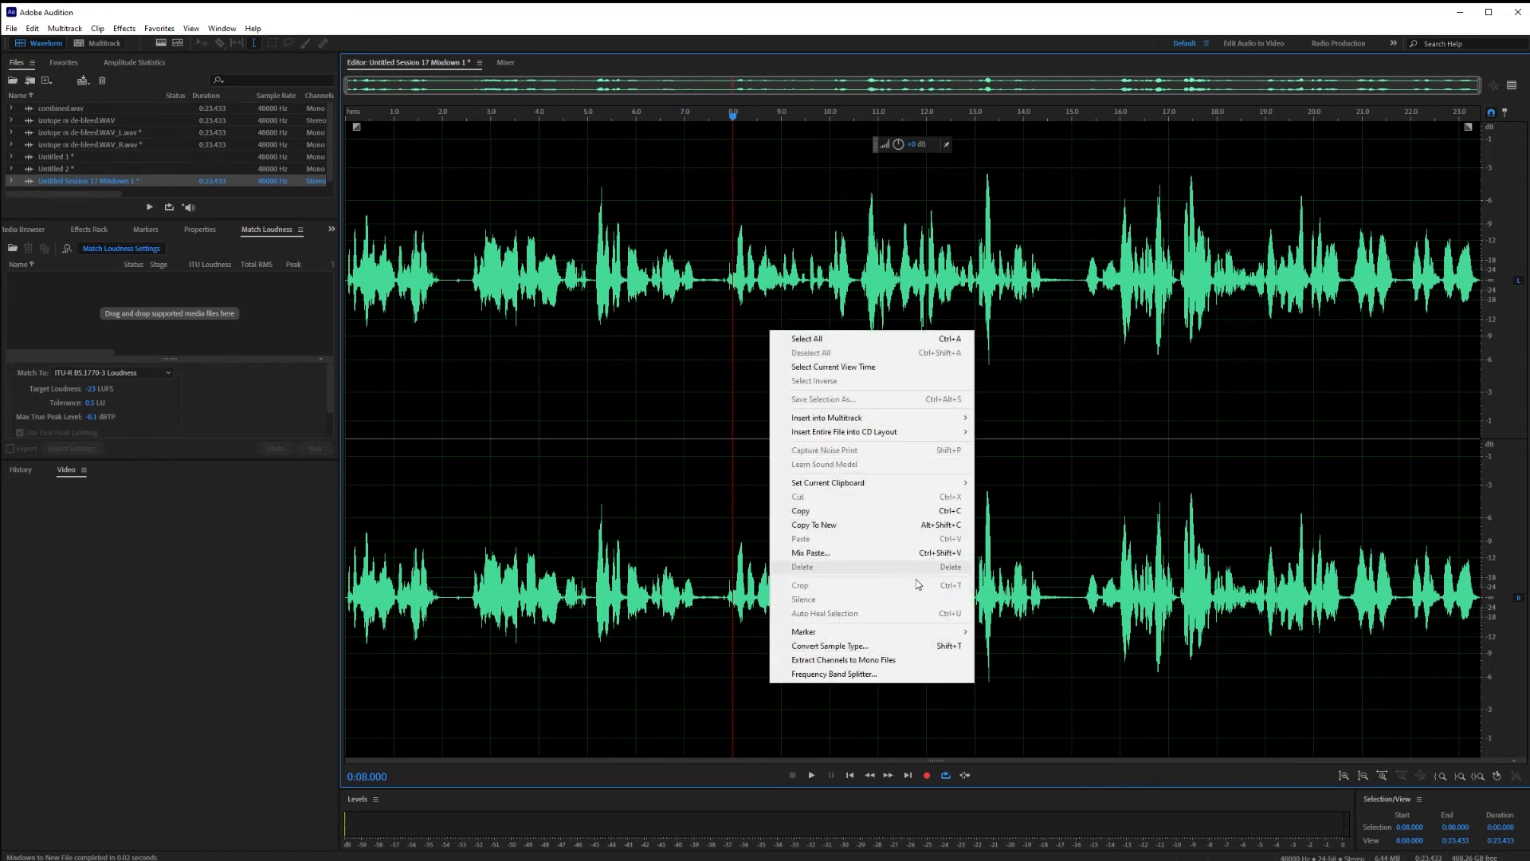
Extract the mixdown to mono files, audition the left channel and queue it for loudness matching.
{"action": "left_click", "coordinate": [879, 660]}
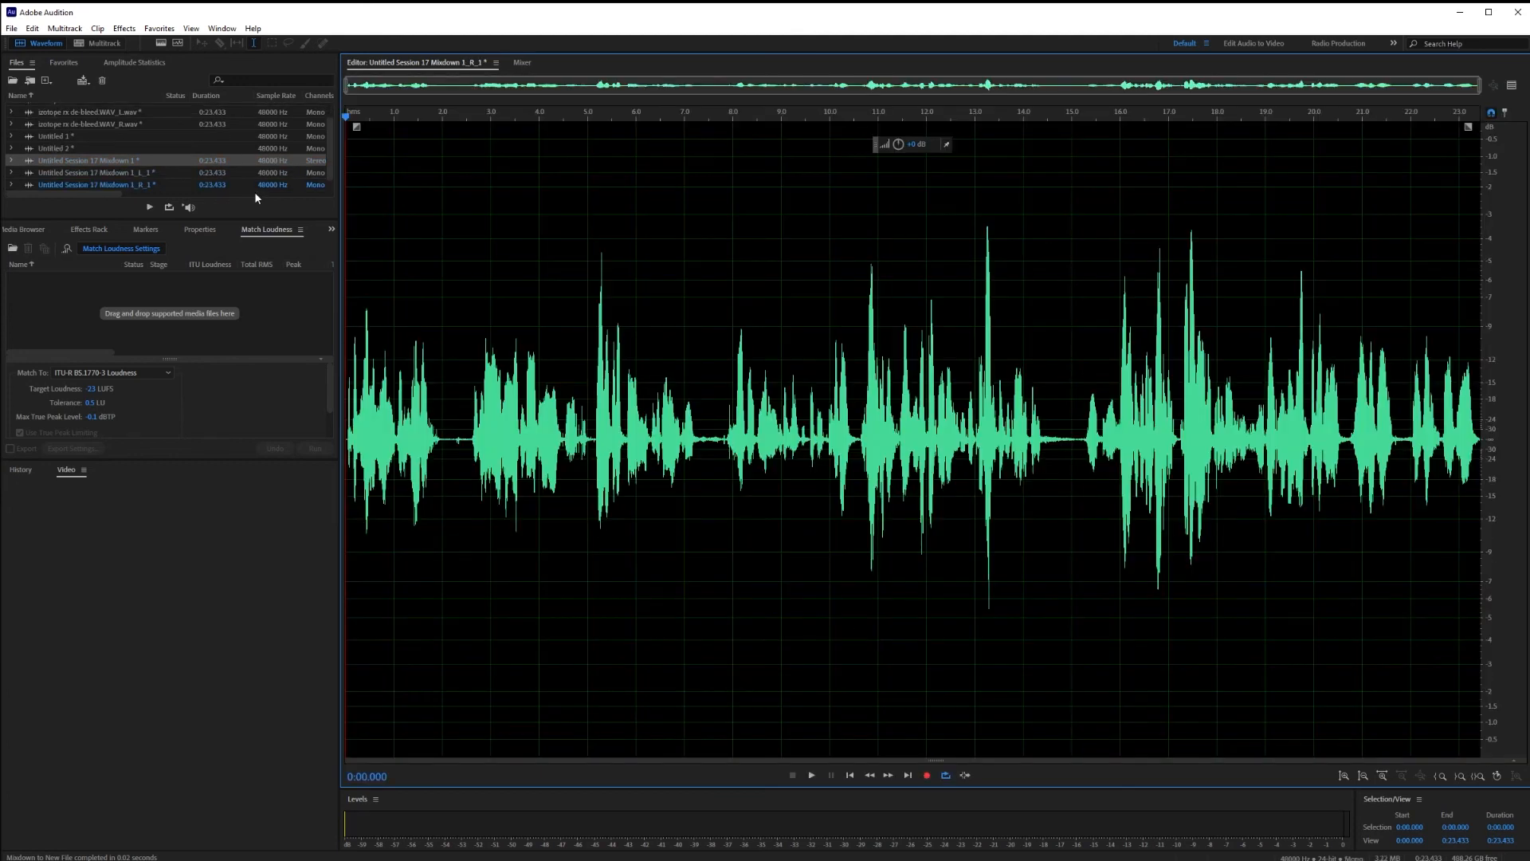
{"action": "left_click", "coordinate": [116, 173]}
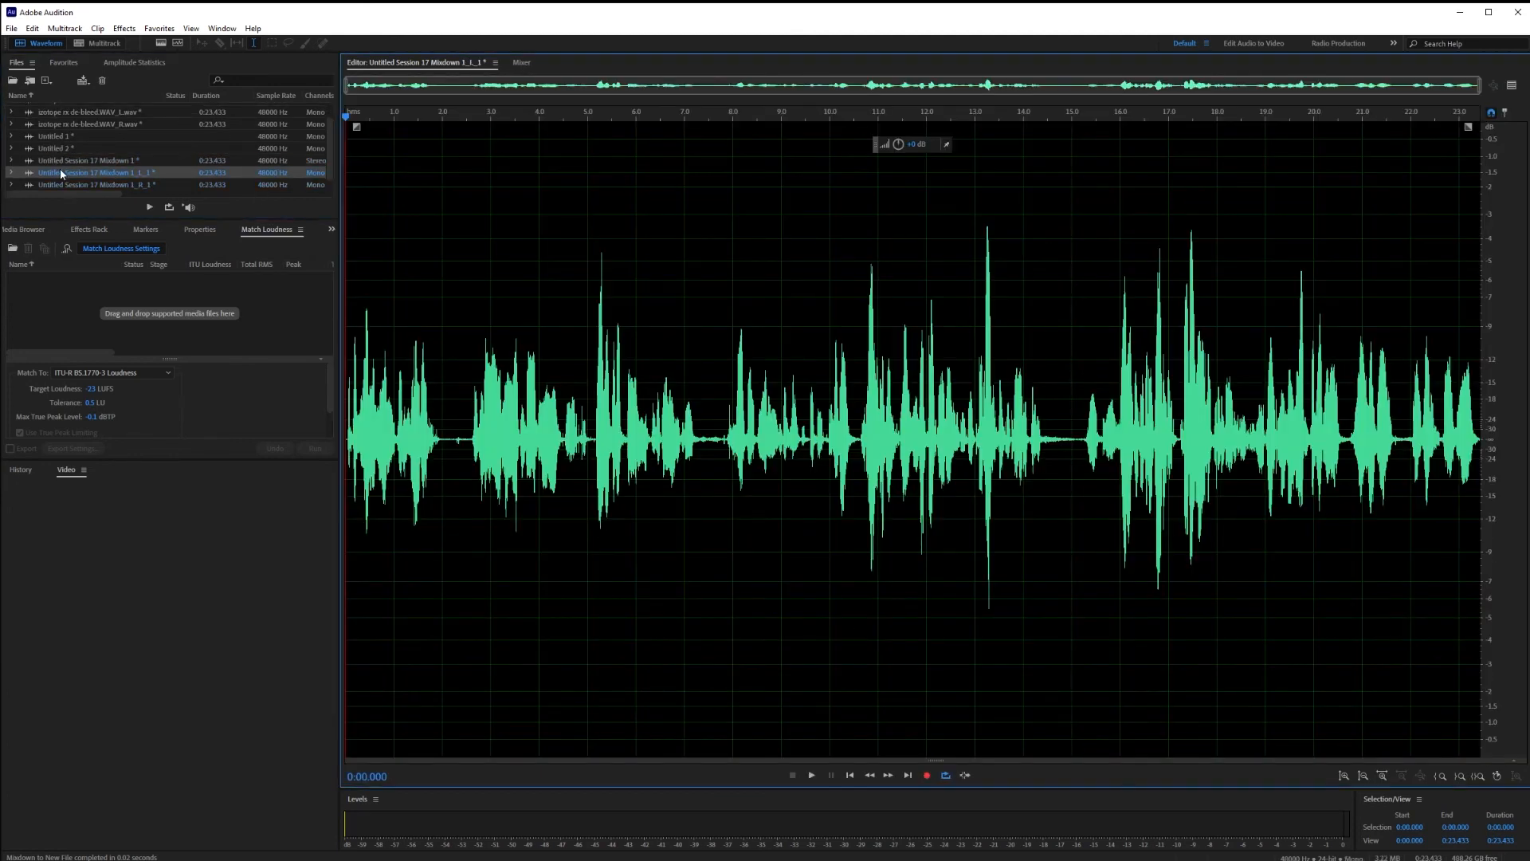
{"action": "key", "text": "space"}
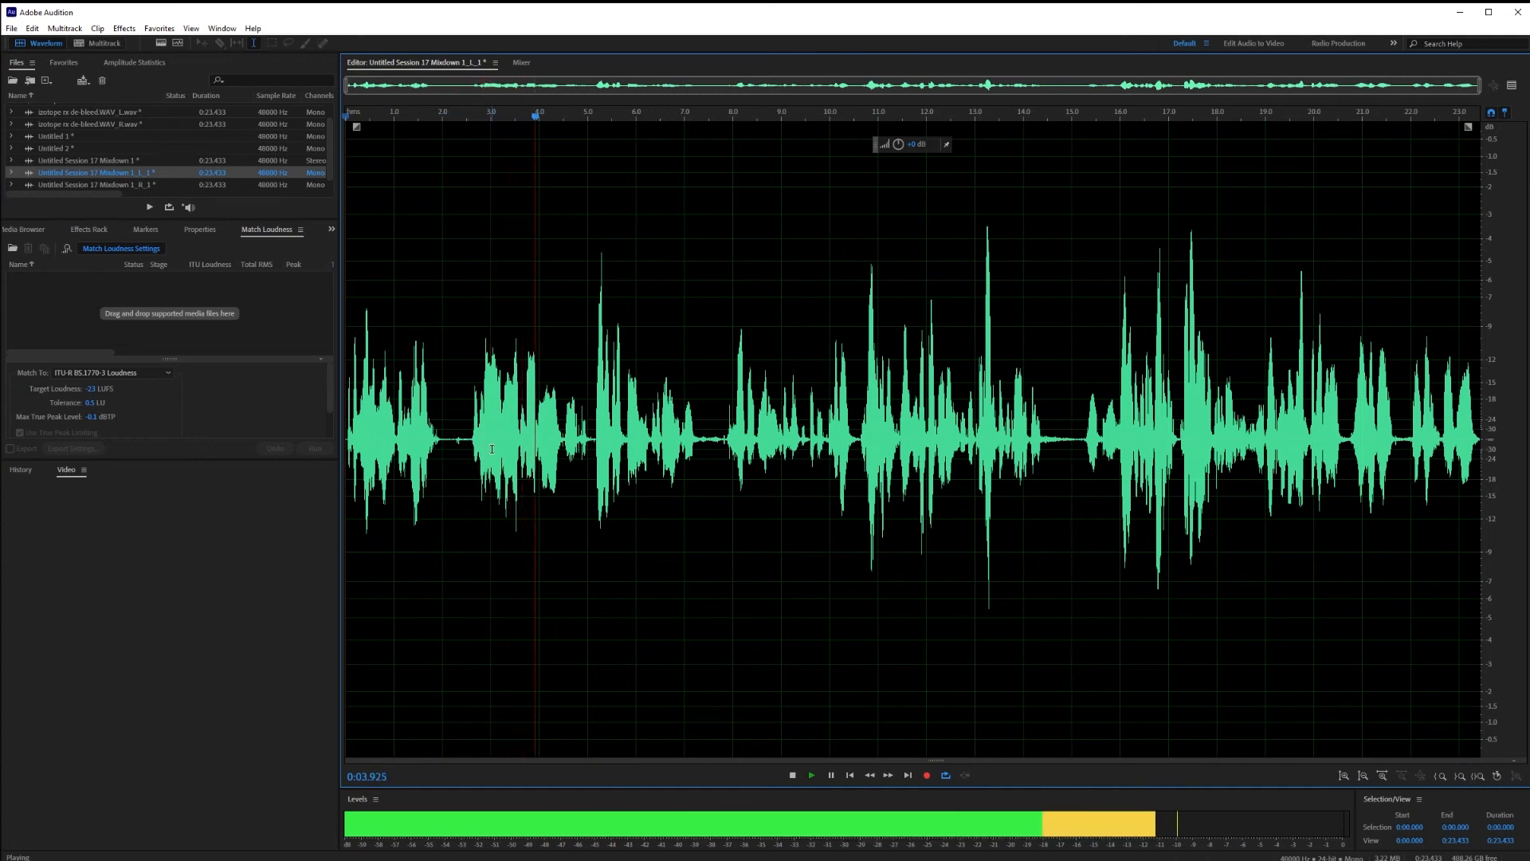
{"action": "key", "text": "space"}
{"action": "left_click_drag", "start_coordinate": [88, 162], "coordinate": [91, 309]}
{"action": "scroll", "coordinate": [81, 153], "scroll_direction": "up", "scroll_amount": 1}
Queue combined.wav with the mono mixdown and match both to −23 LUFS.
{"action": "double_click", "coordinate": [64, 109]}
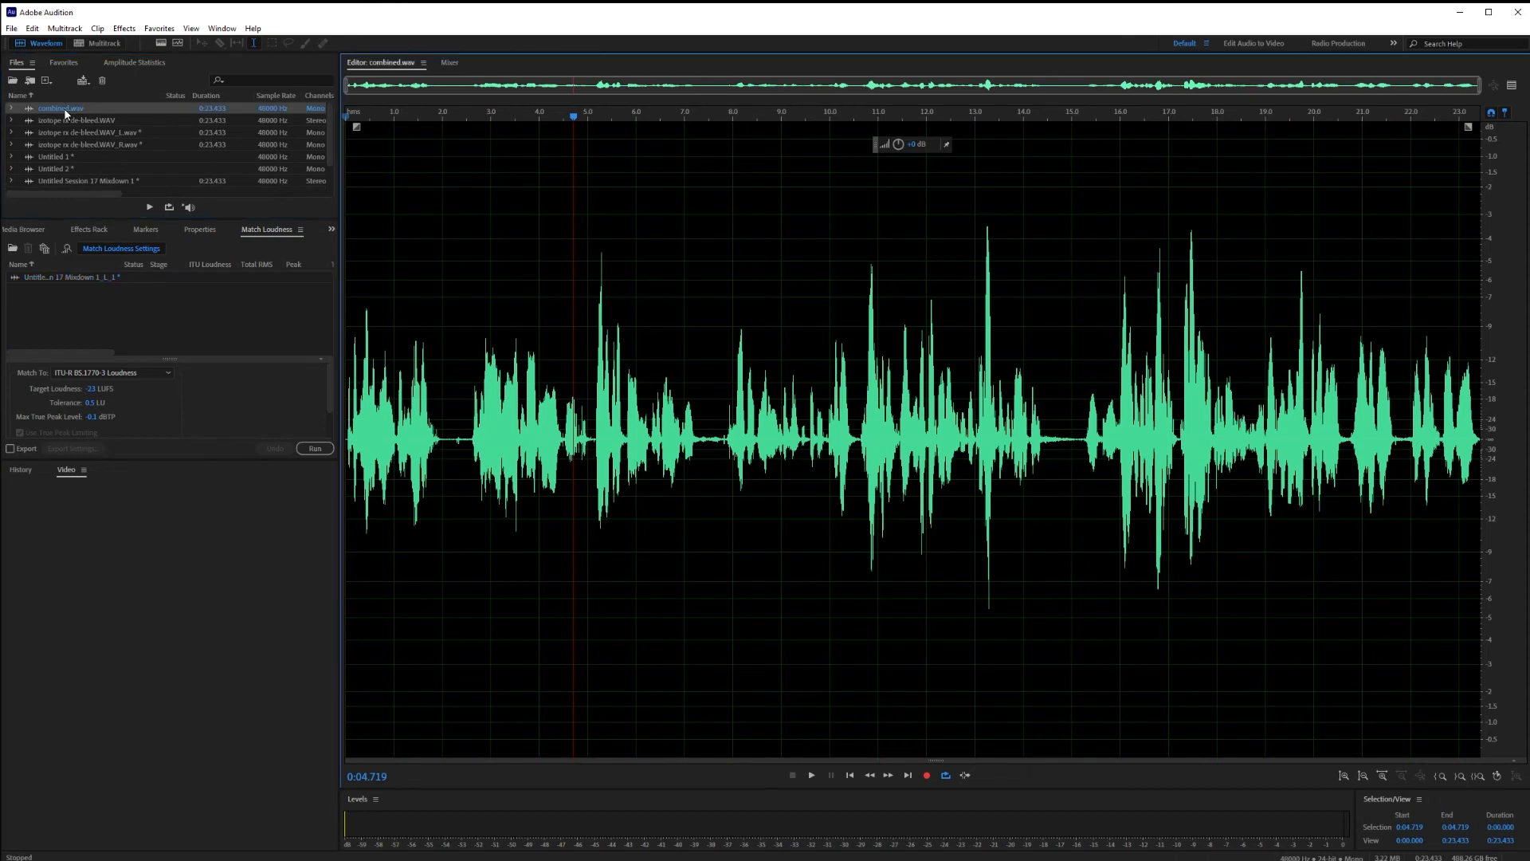
{"action": "left_click_drag", "start_coordinate": [63, 109], "coordinate": [89, 299]}
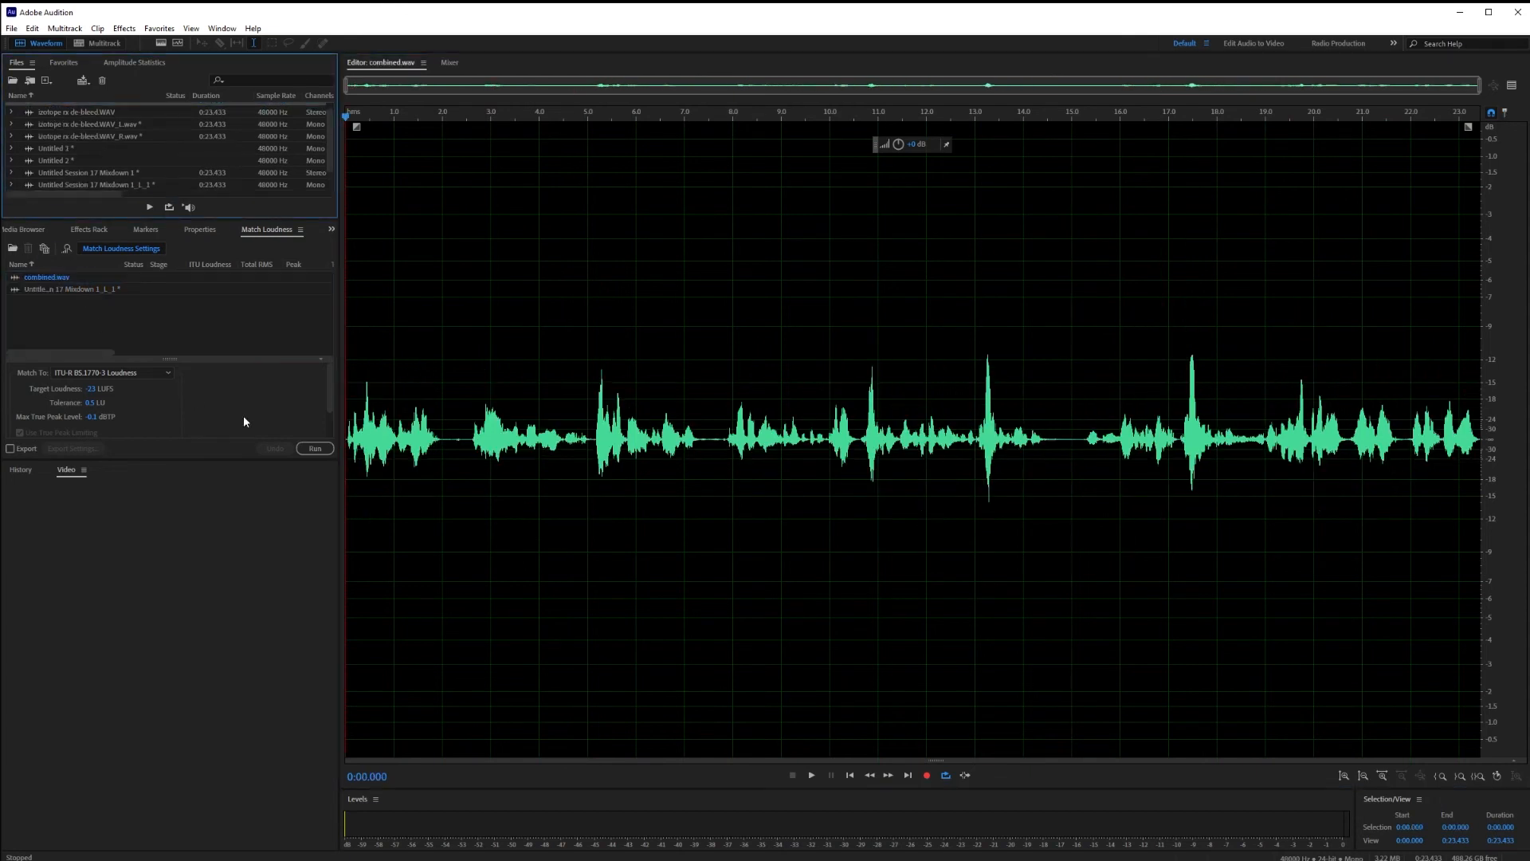
{"action": "left_click", "coordinate": [314, 448]}
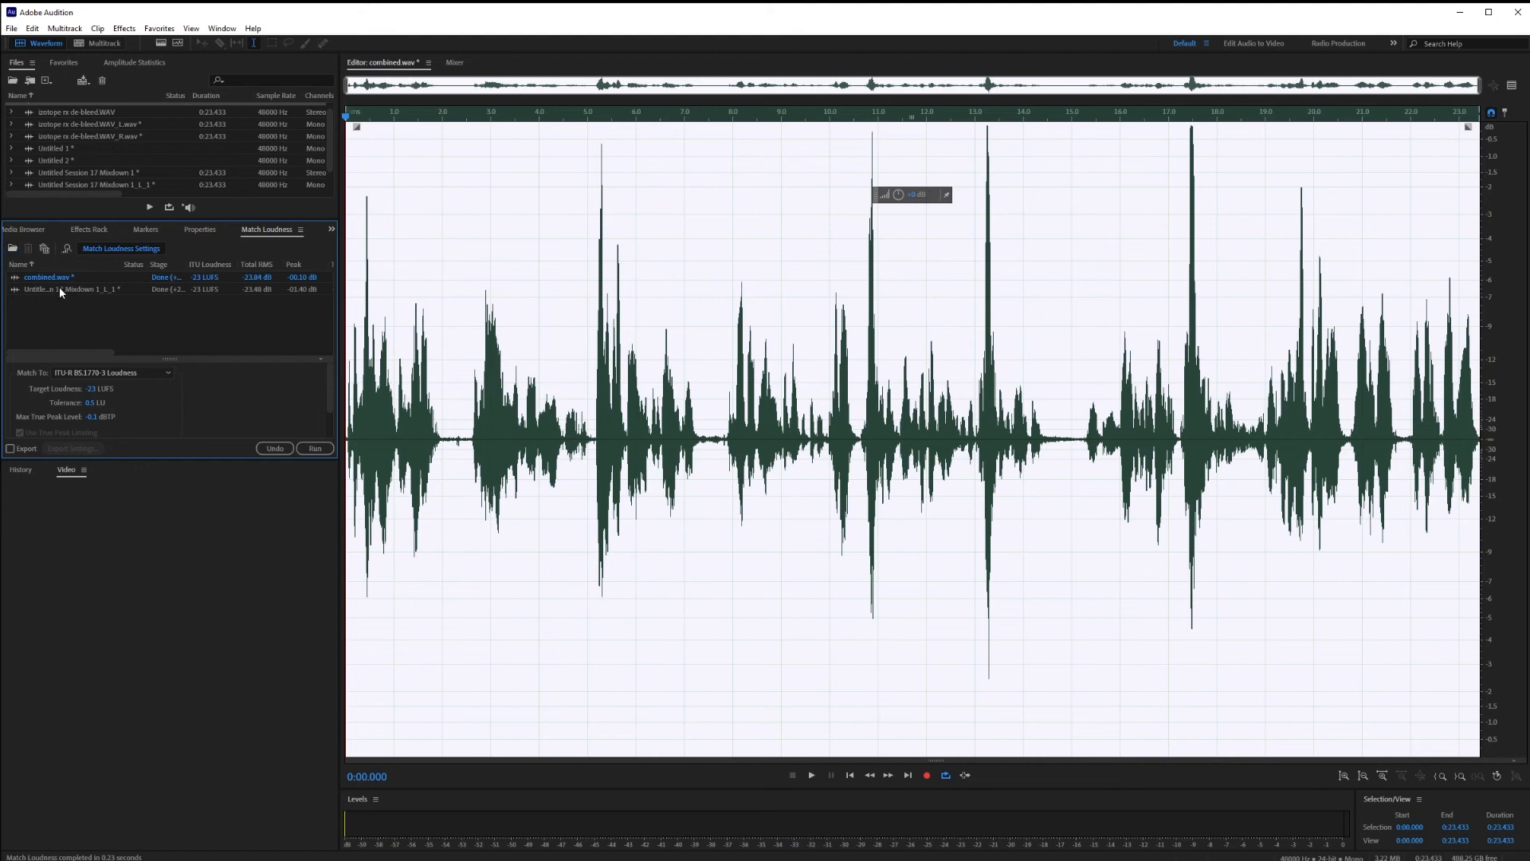
Listen to the matched original from the start, then reopen the Mixdown 1_L_1 file.
{"action": "left_click", "coordinate": [397, 432]}
{"action": "key", "text": "space"}
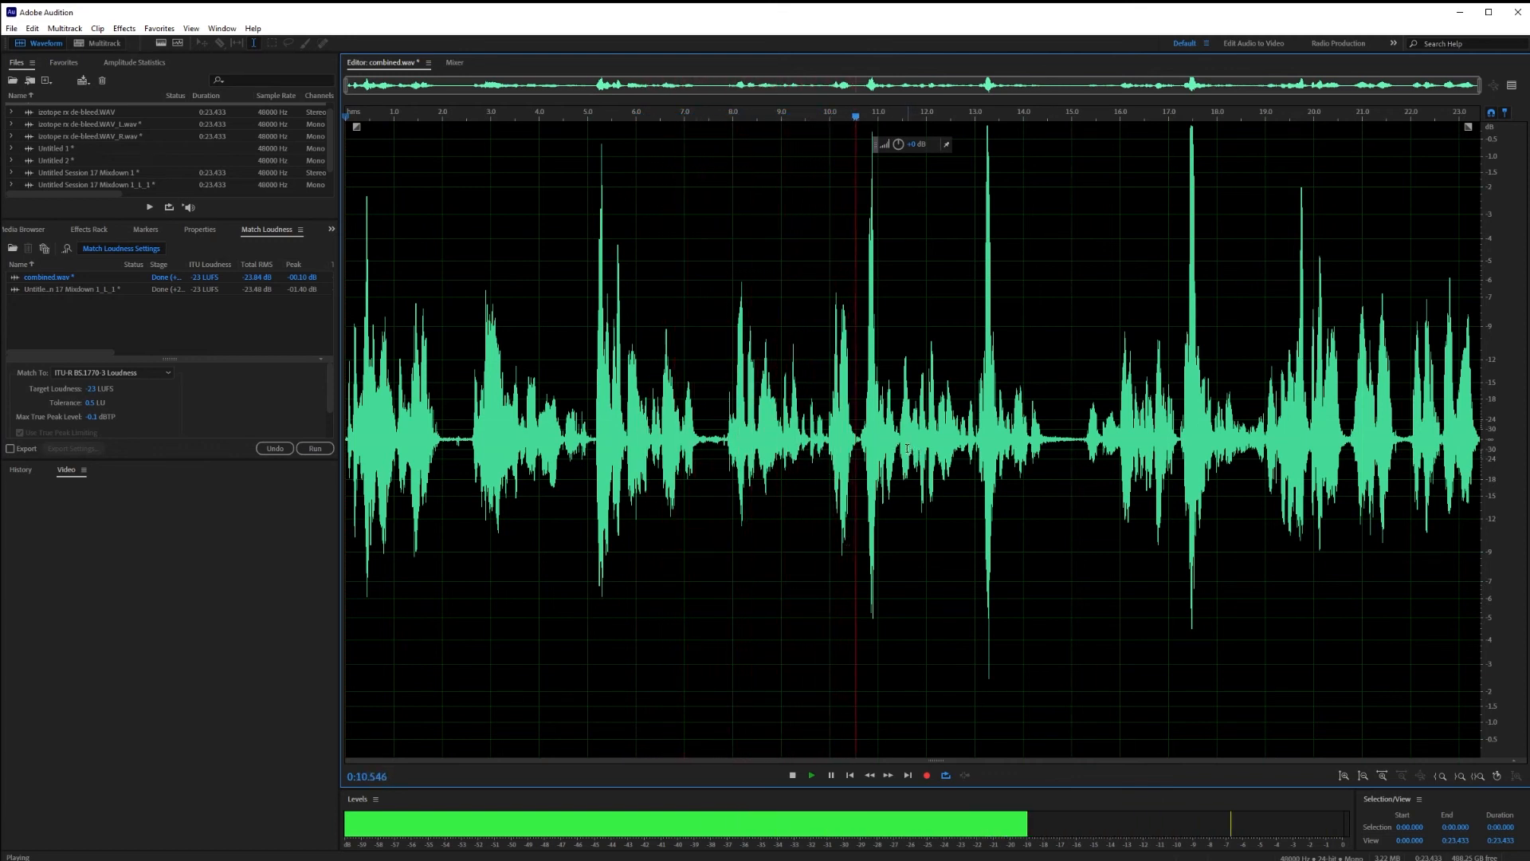
{"action": "key", "text": "space"}
{"action": "double_click", "coordinate": [58, 291]}
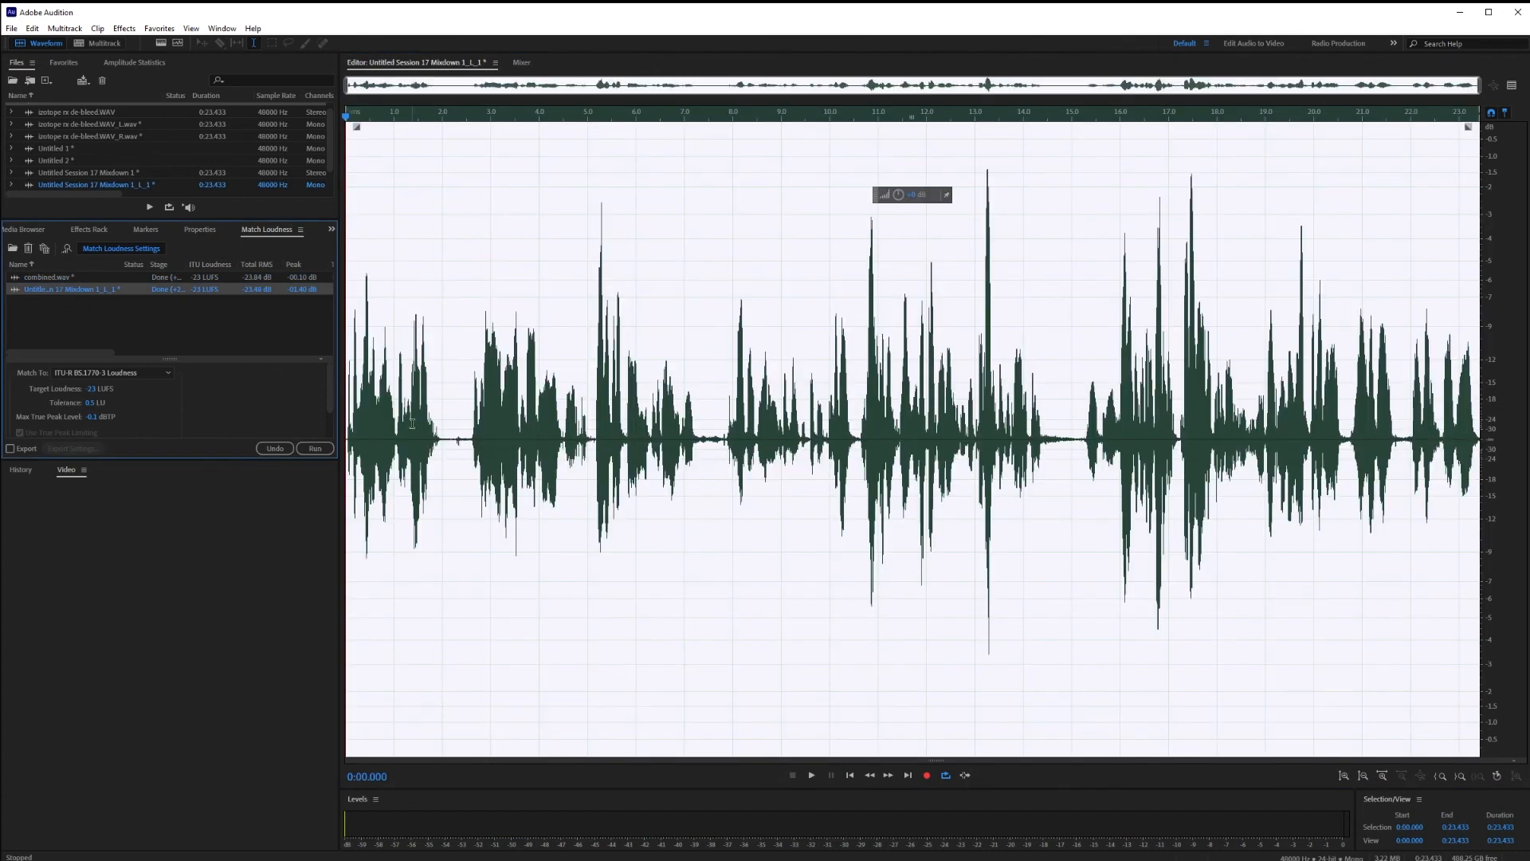
{"action": "left_click", "coordinate": [814, 526]}
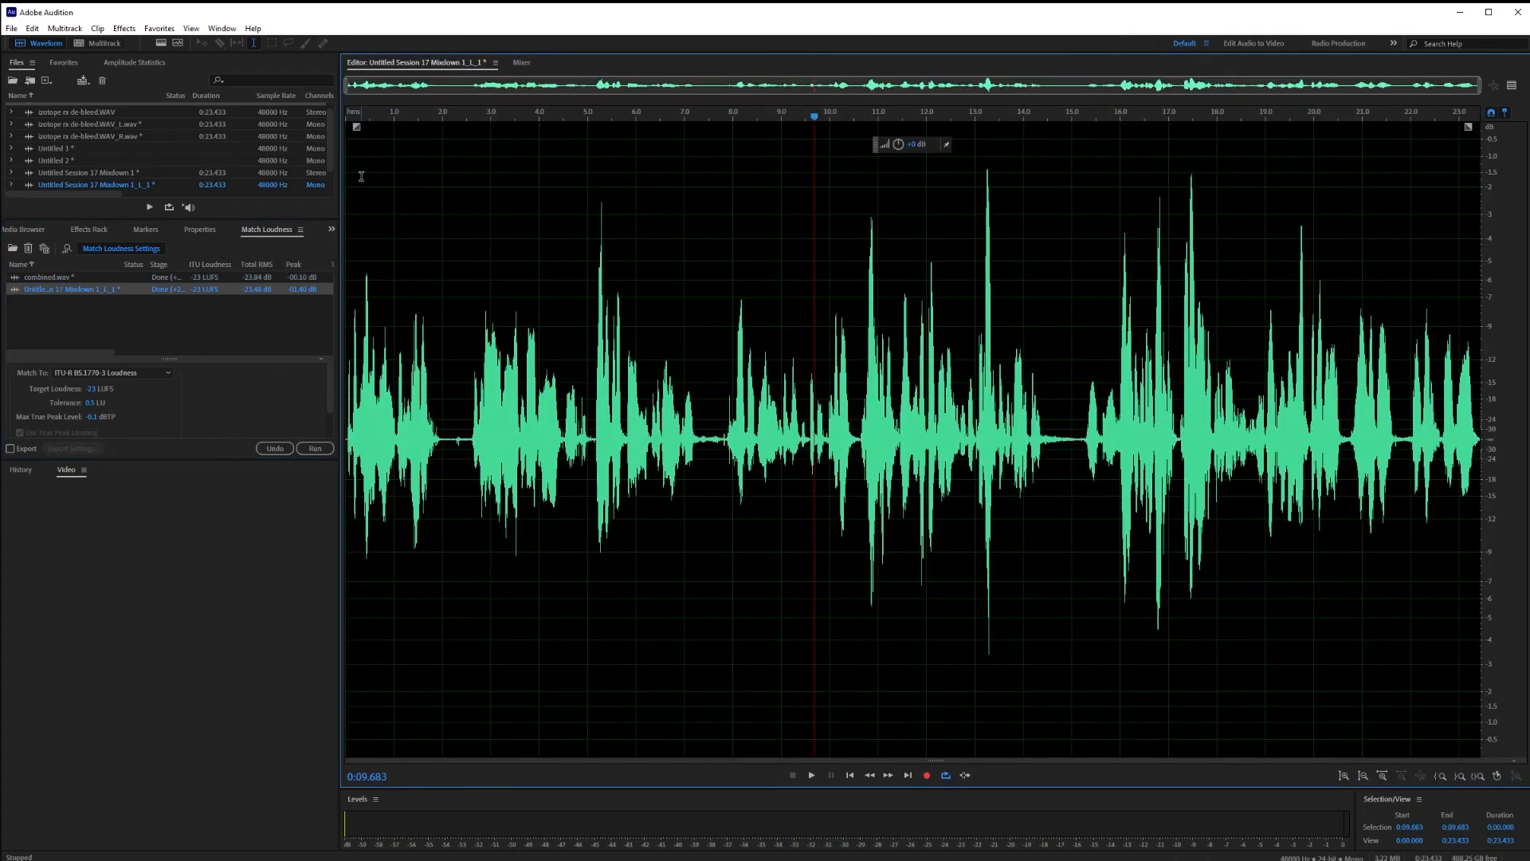
{"action": "key", "text": "space"}
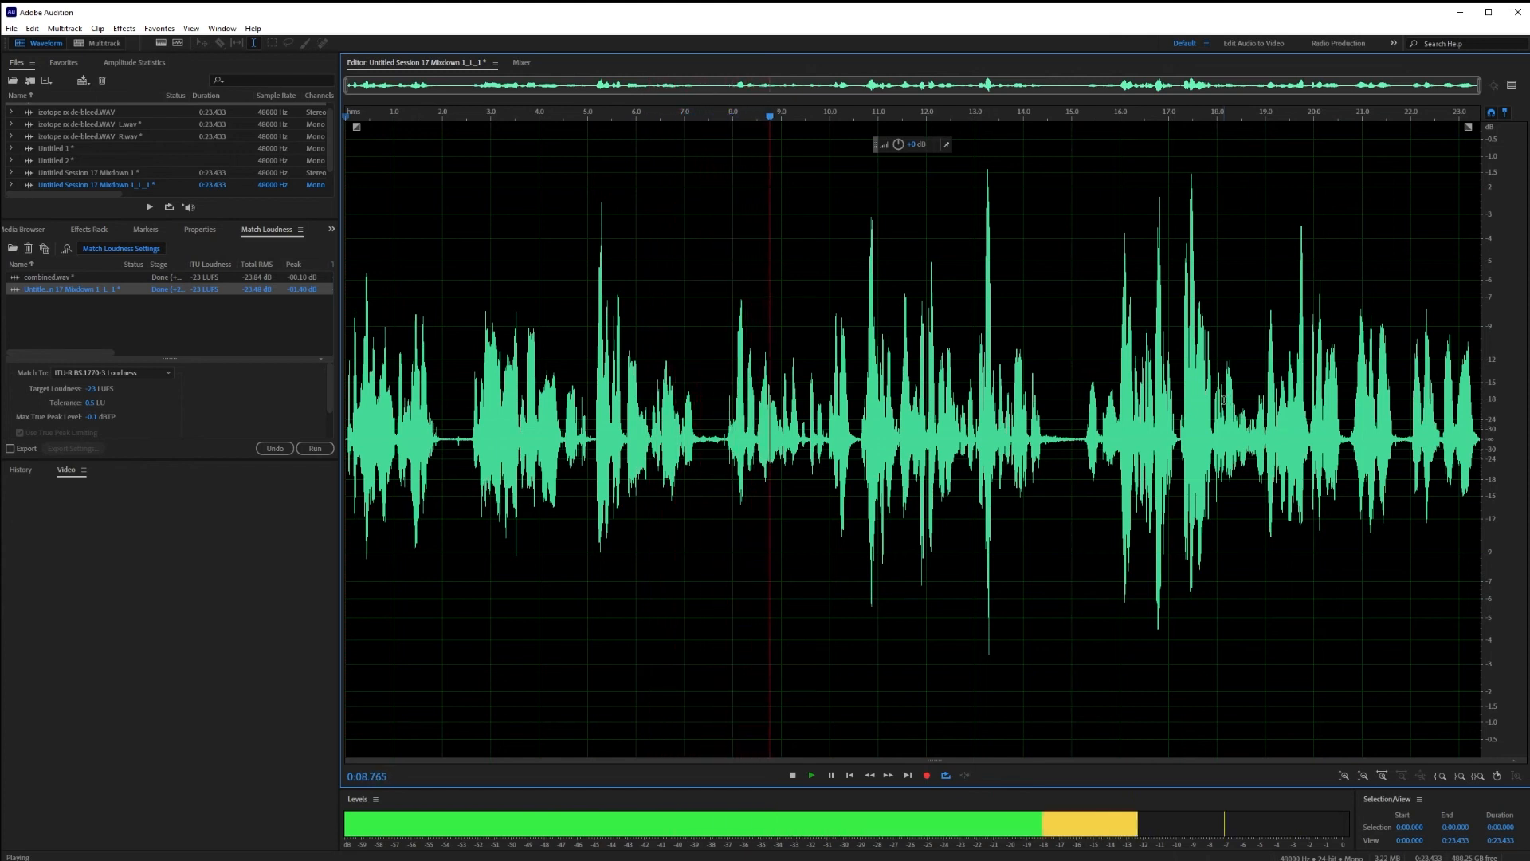
{"action": "key", "text": "space"}
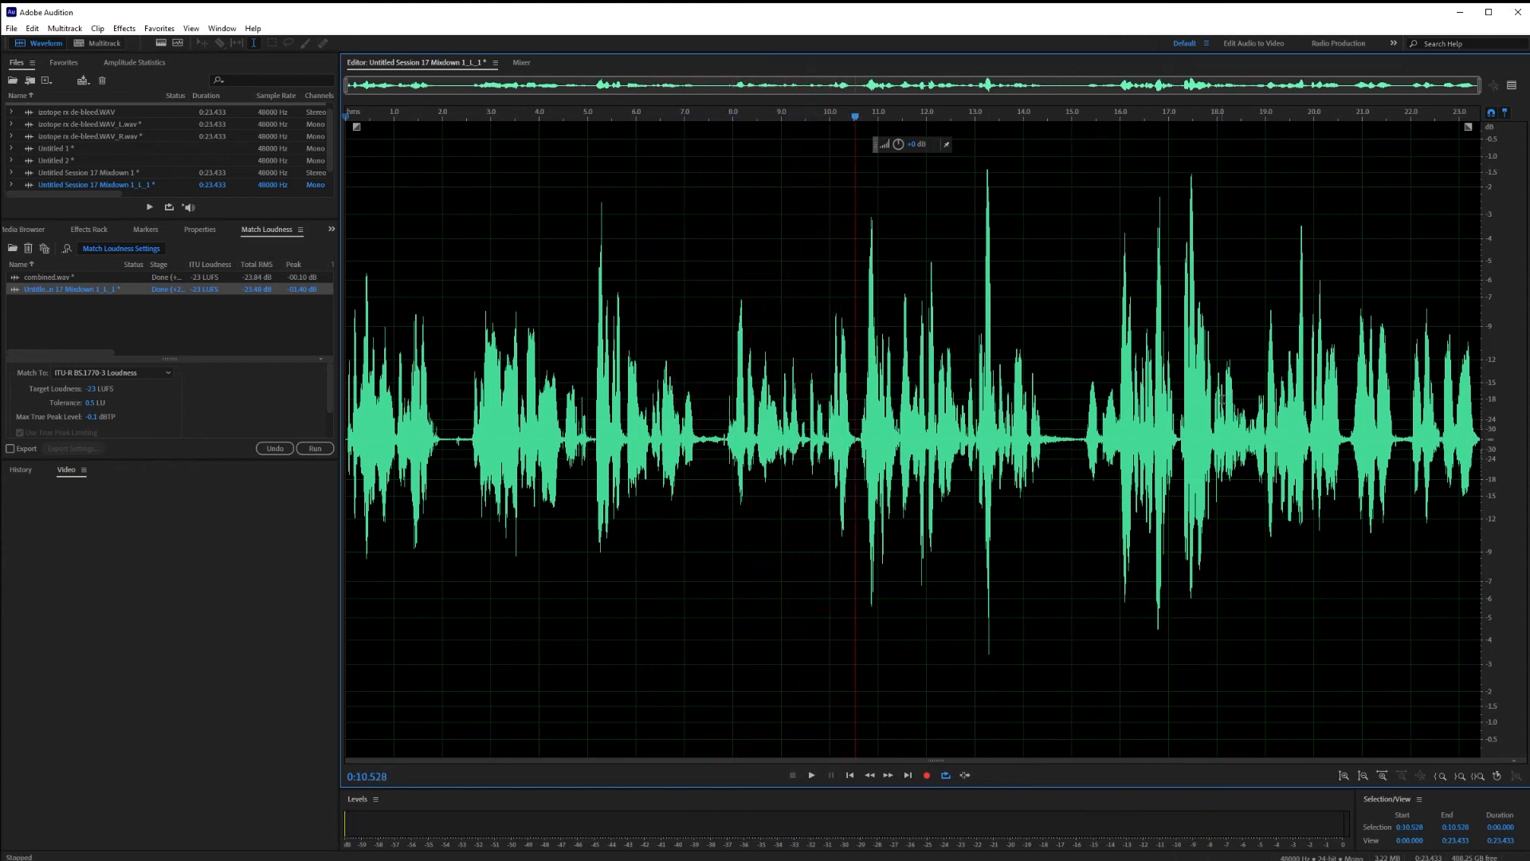